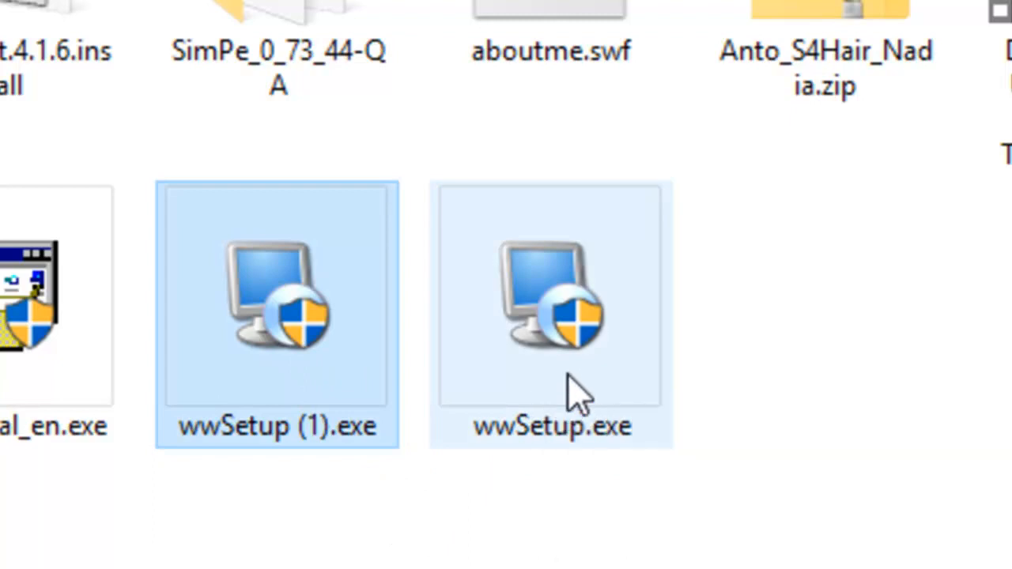
- Delete the duplicate wwSetup.exe and launch the wwSetup (1).exe installer, closing its information window
key("Delete")
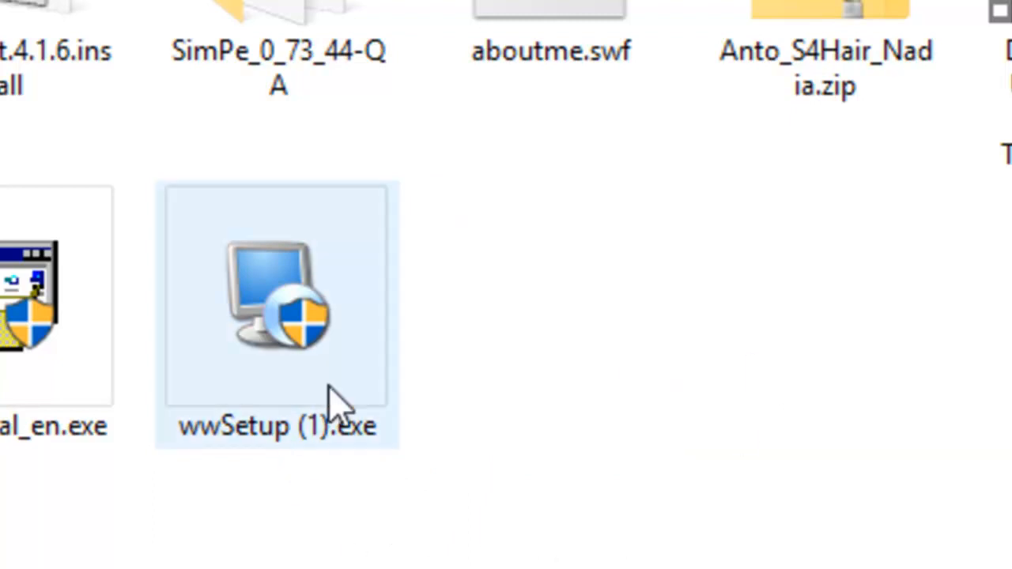
double_click(286, 368)
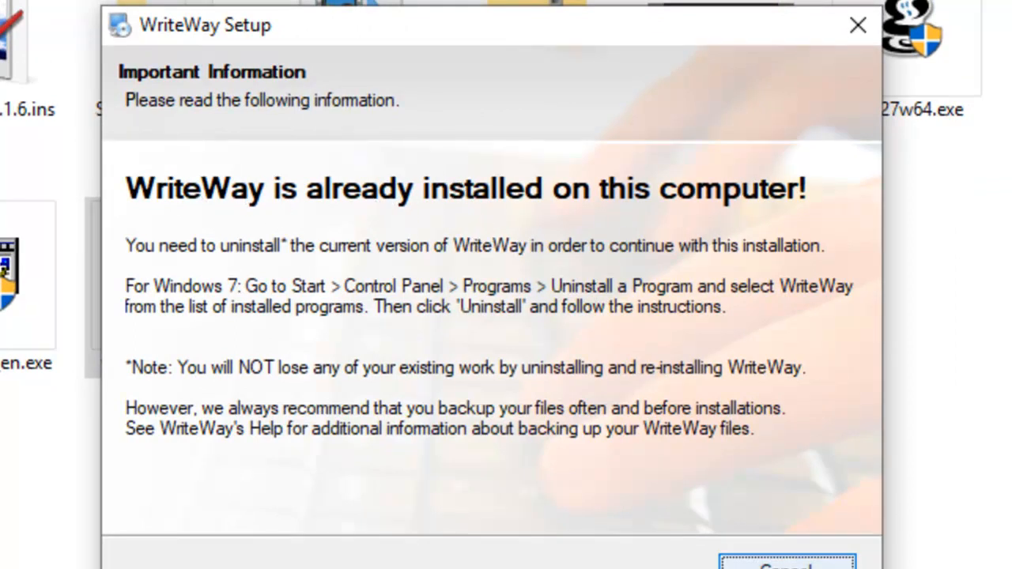
left_click(859, 25)
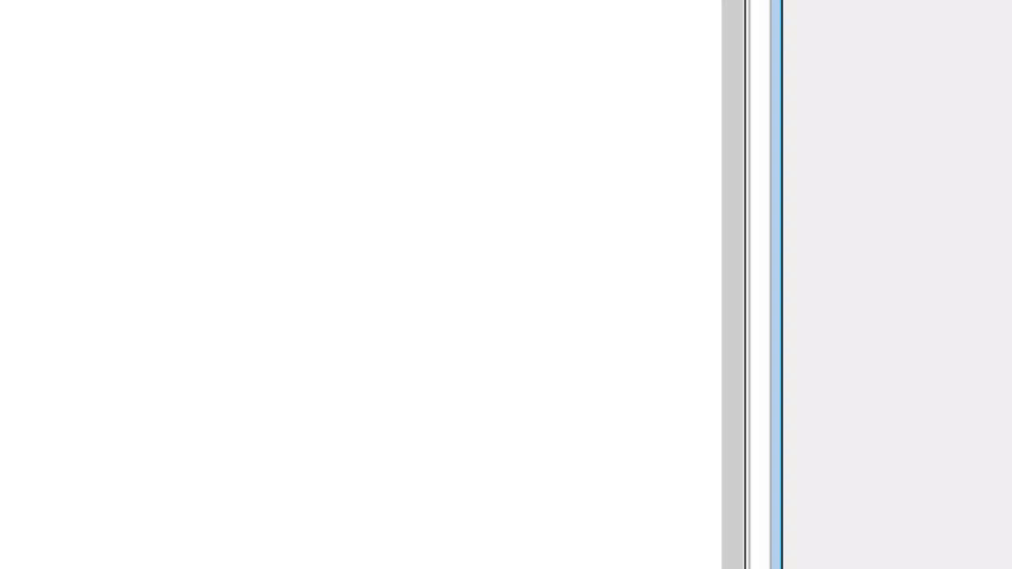
- Open WriteWay's help and close it, and view the program's version and licence details in About WriteWay
left_click(753, 57)
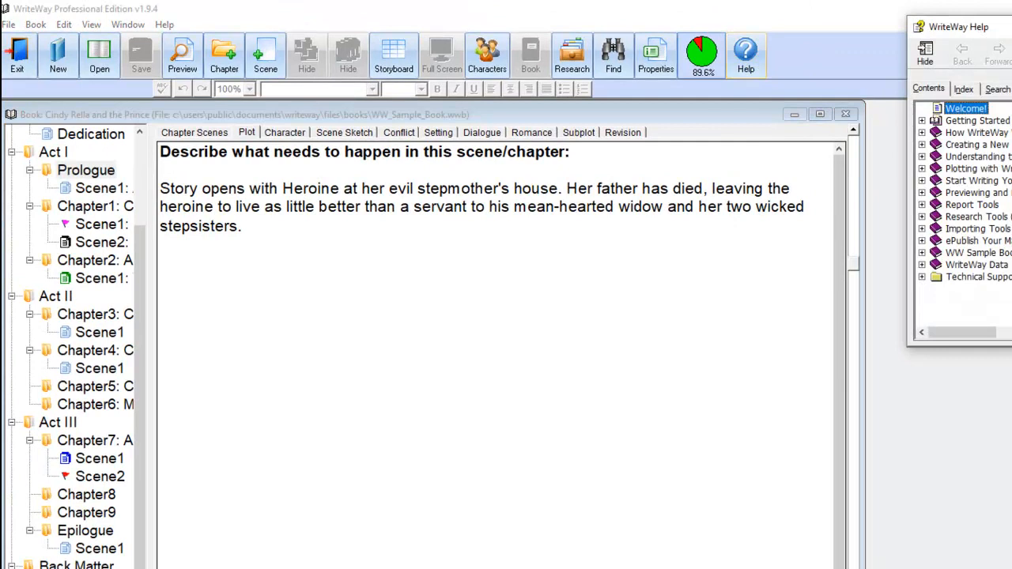
left_click(1011, 27)
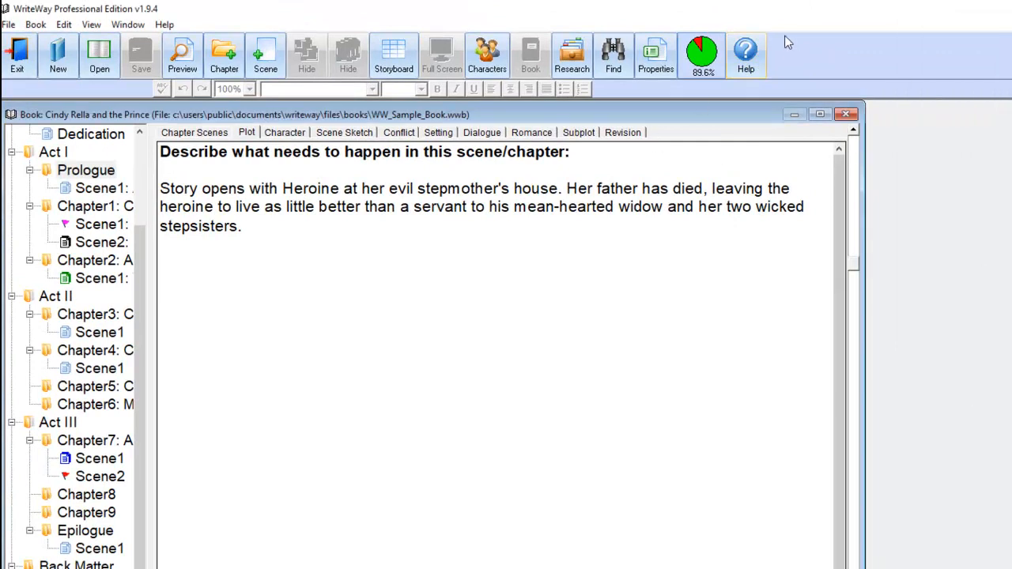
left_click(165, 24)
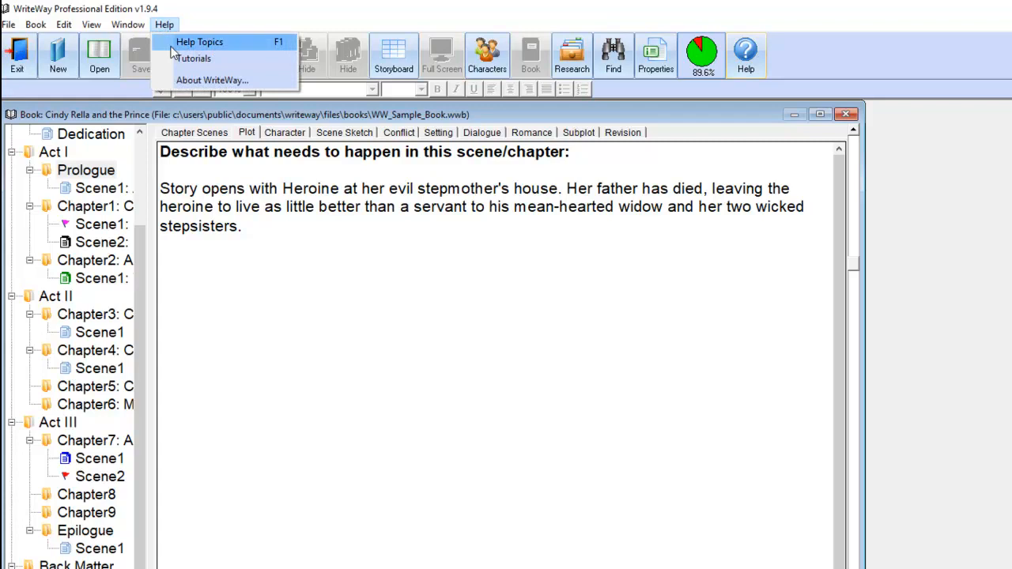
left_click(198, 81)
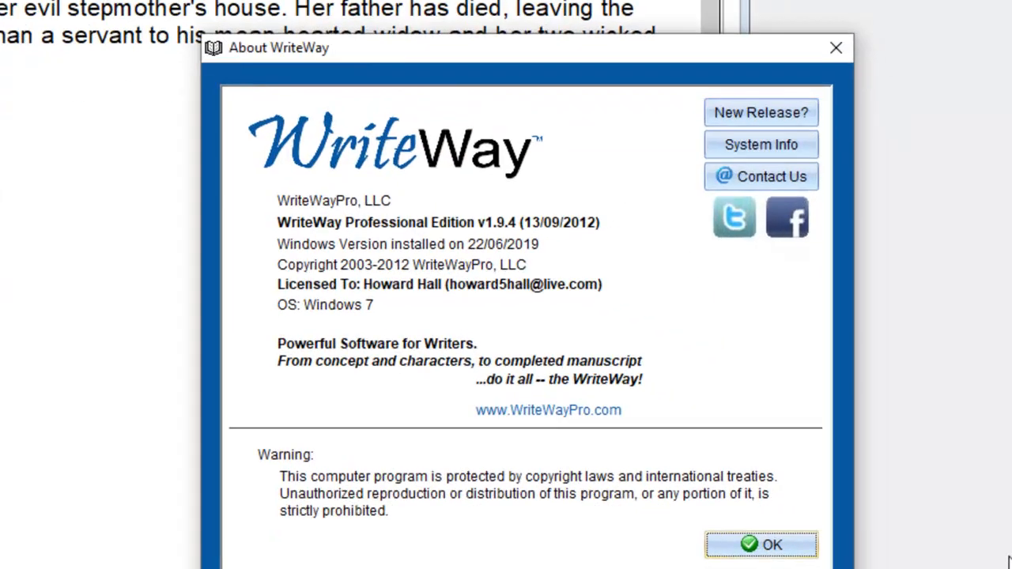
left_click(813, 5)
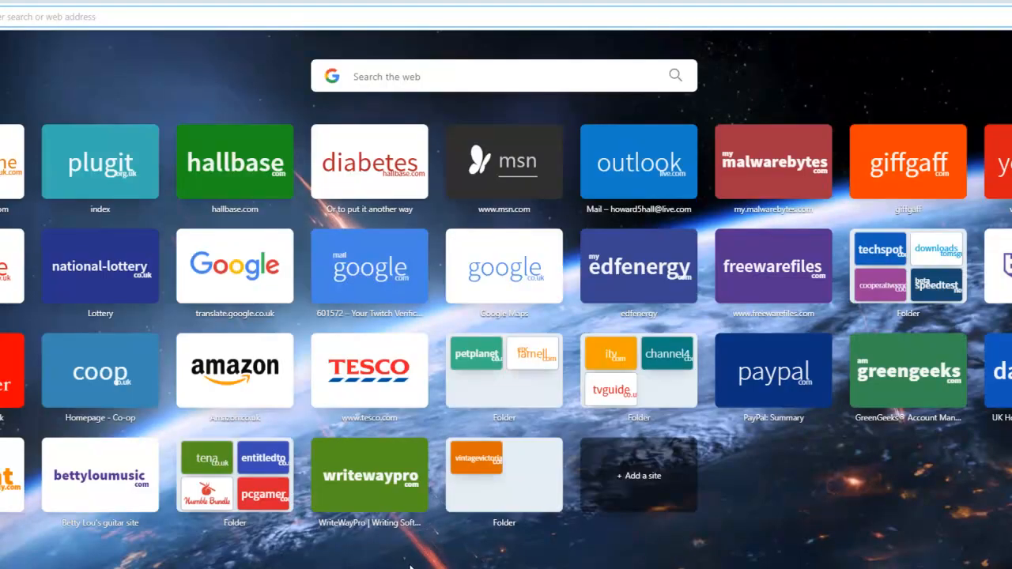
- Open the WriteWay website in Opera and visit its Register and Resources pages
left_click(374, 486)
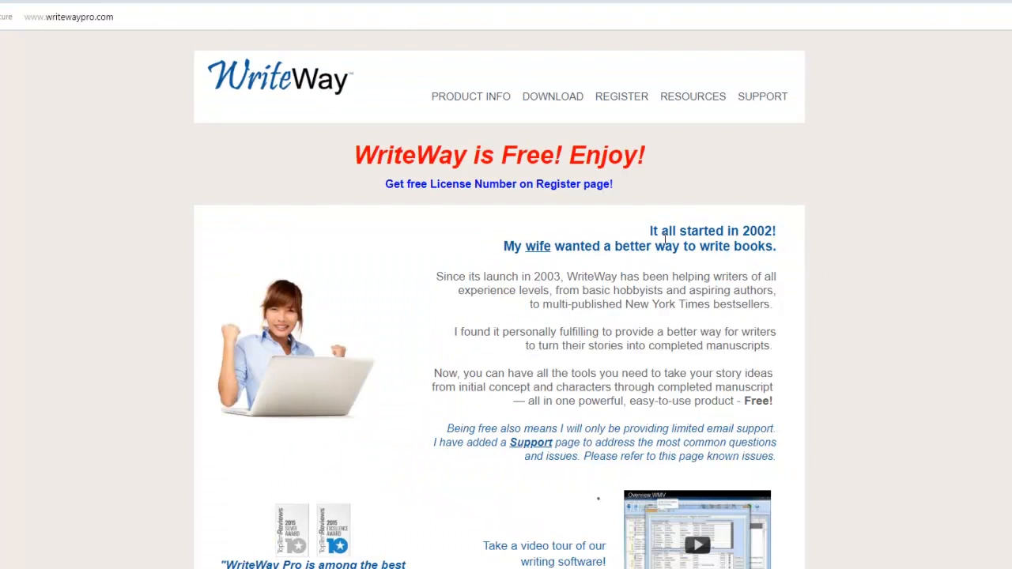
left_click(620, 99)
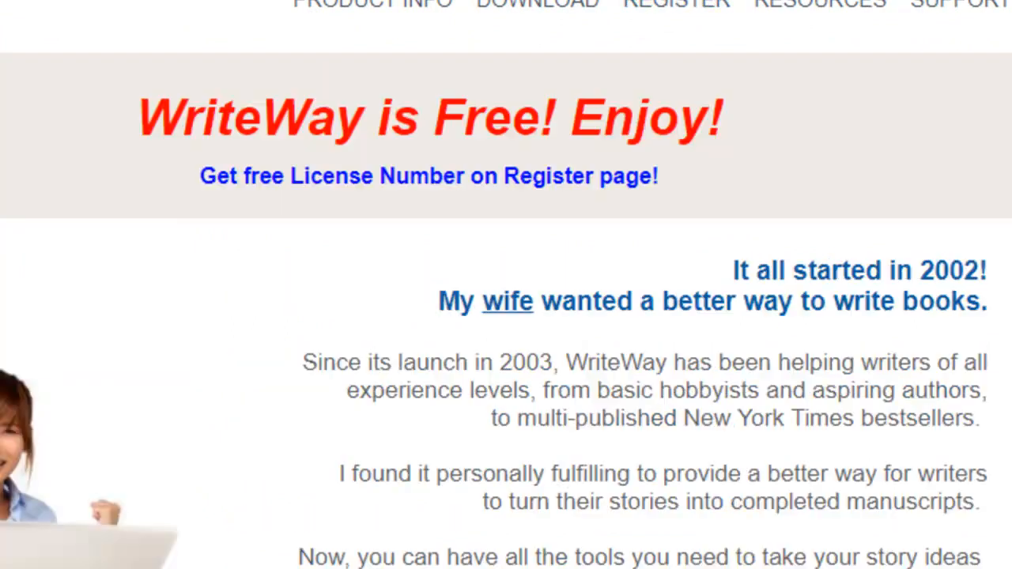
scroll(553, 502, "down", 1)
scroll(465, 201, "up", 1)
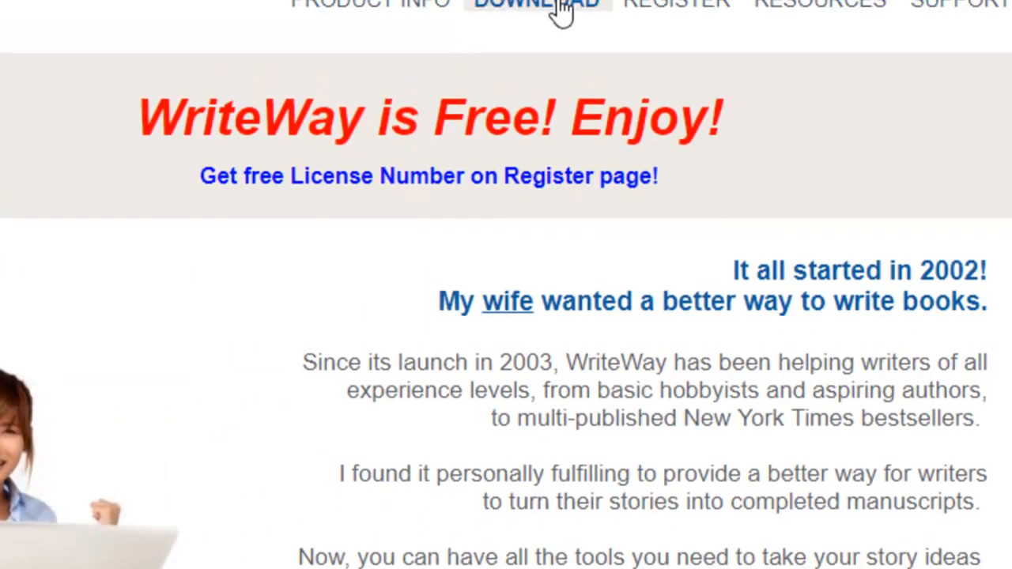
left_click(844, 12)
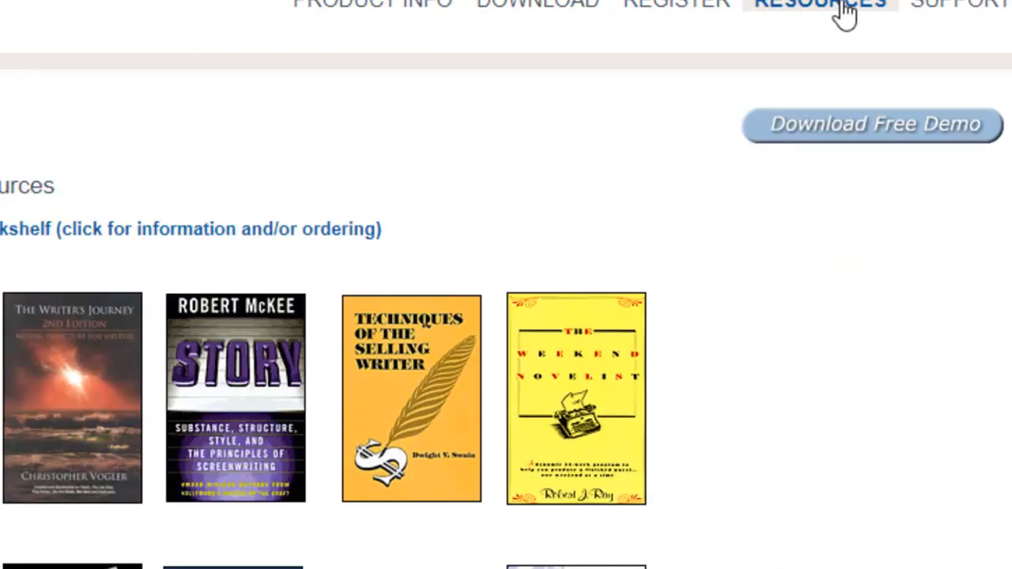
- Examine the WriteWay Edition Comparison on the Product Info page, comparing the Demo and Professional features
left_click(408, 11)
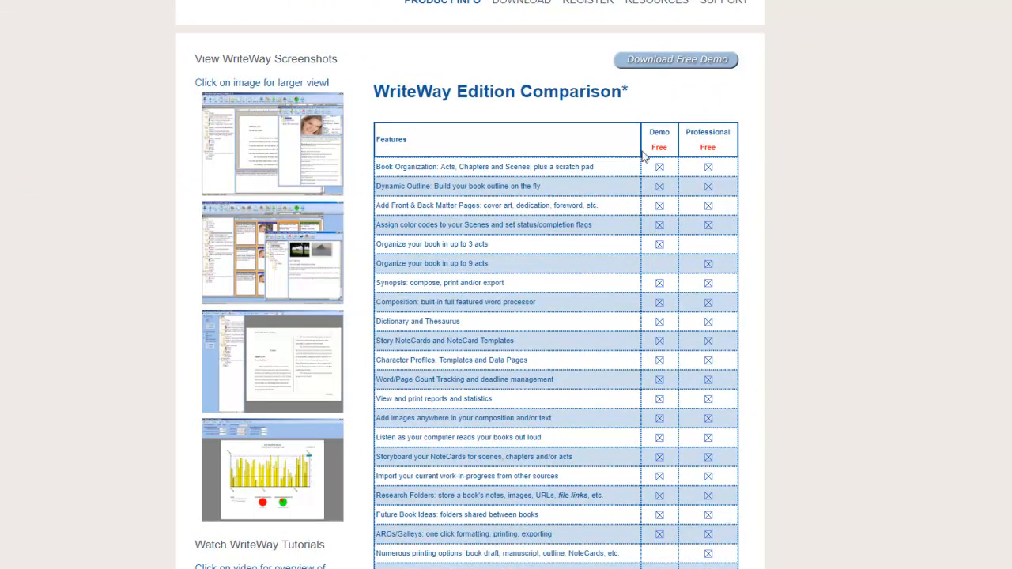
scroll(666, 150, "down", 1)
scroll(666, 181, "down", 4)
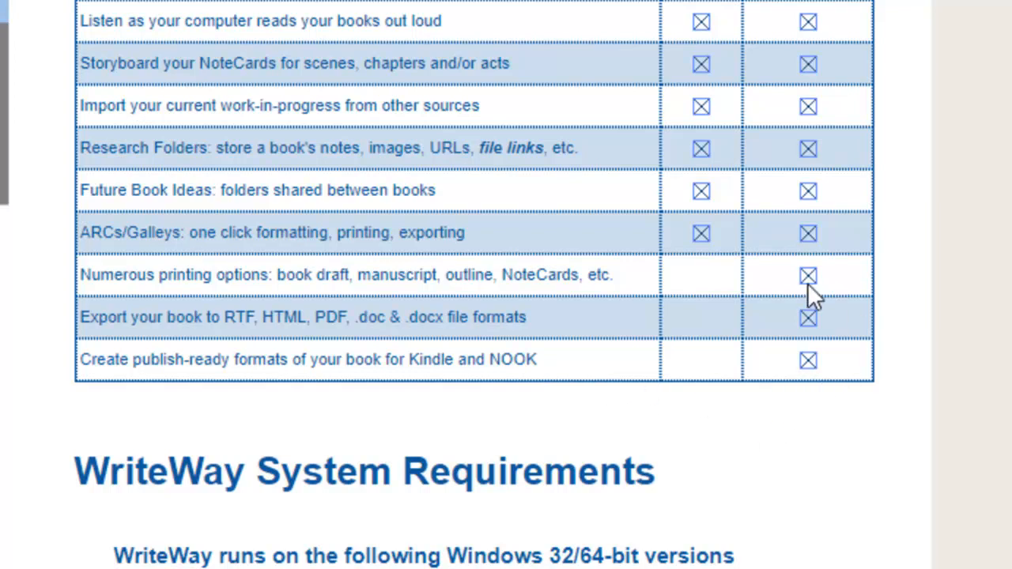
- Highlight the licence number in the Free Registration instructions on the Register page
scroll(474, 285, "up", 5)
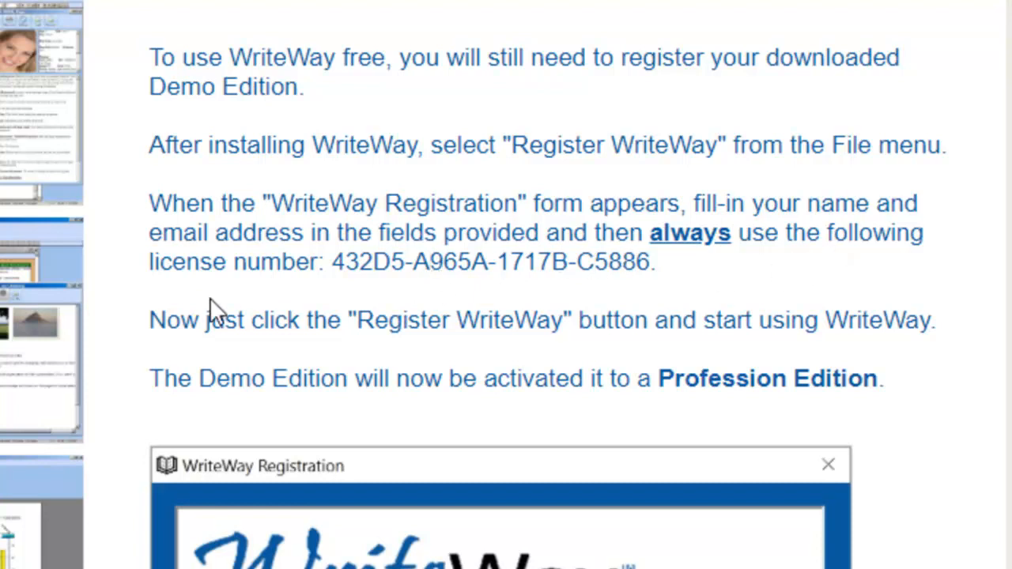
left_click_drag(660, 264, 332, 276)
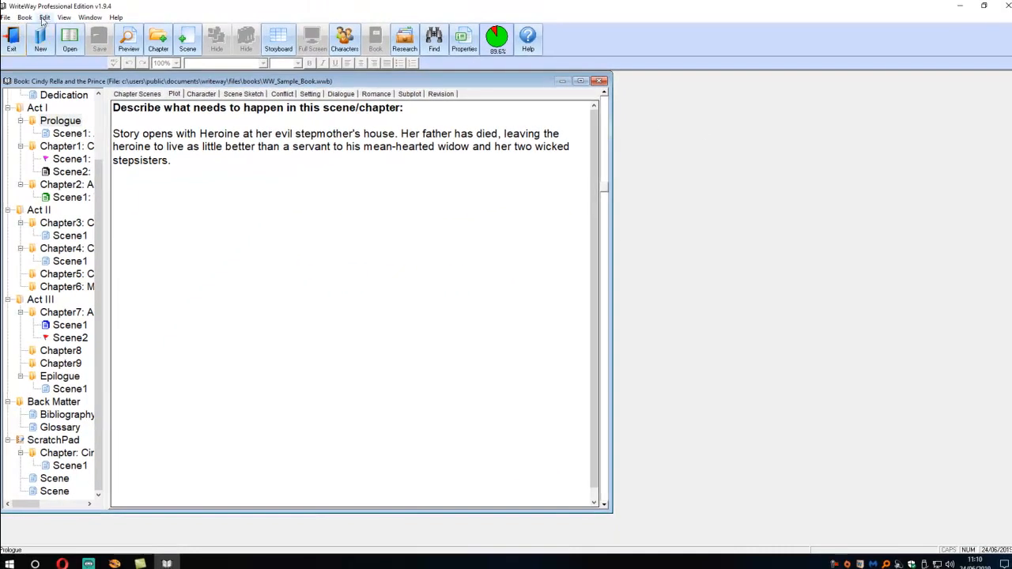
- Switch to WriteWay, look through its commands for the registration option and check the About WriteWay entry
left_click(115, 18)
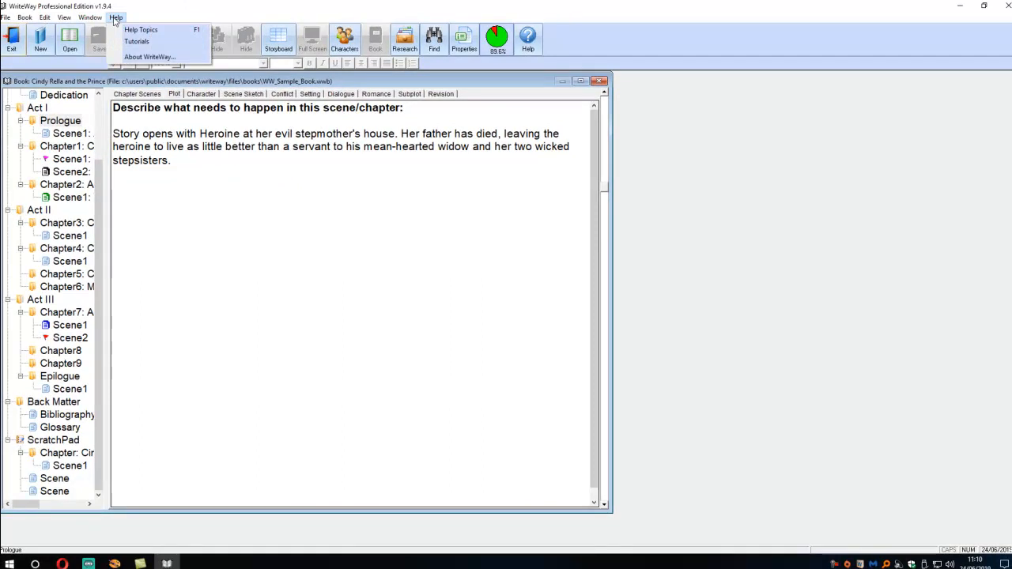
mouse_move(11, 21)
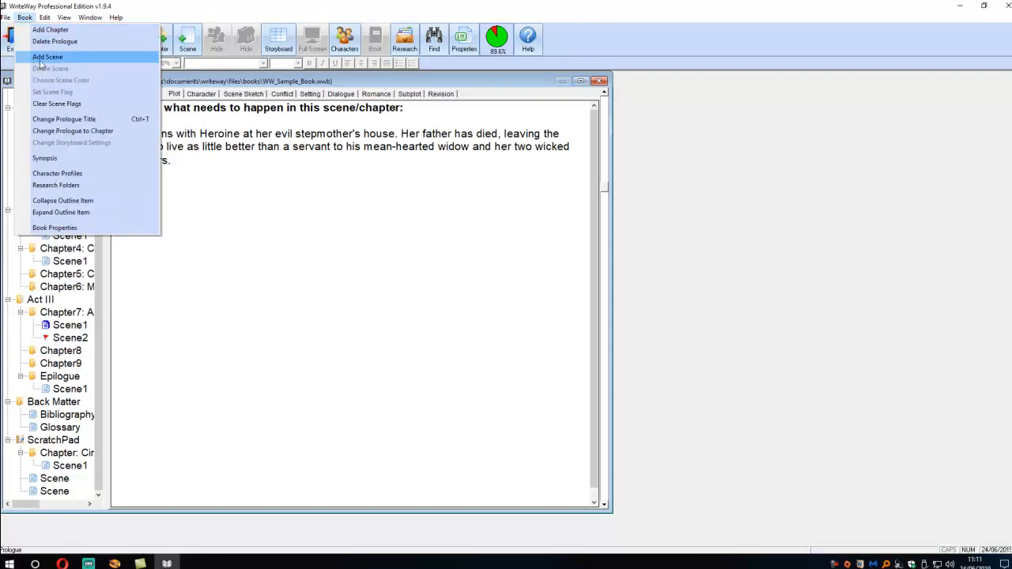
mouse_move(117, 18)
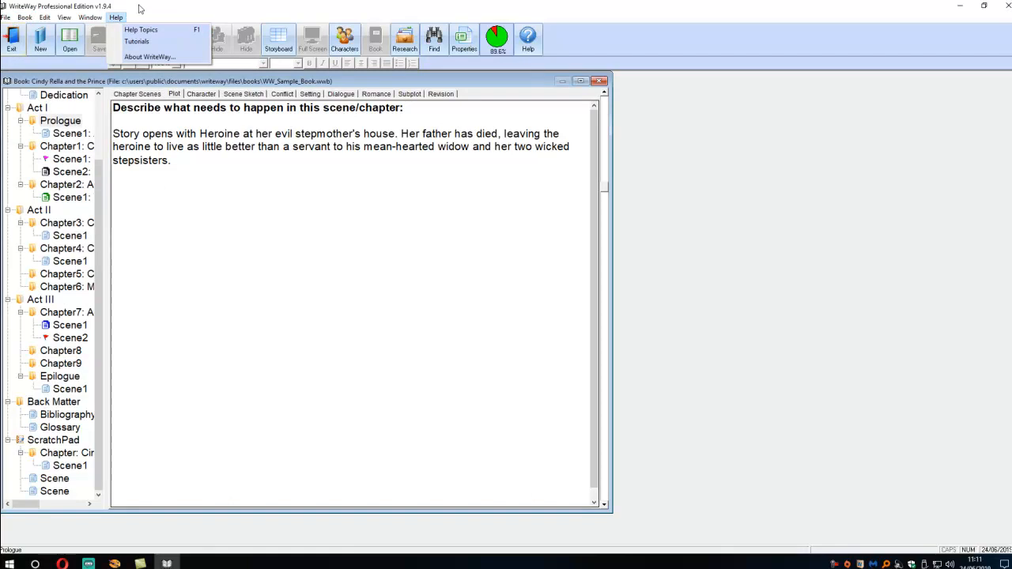
left_click(143, 56)
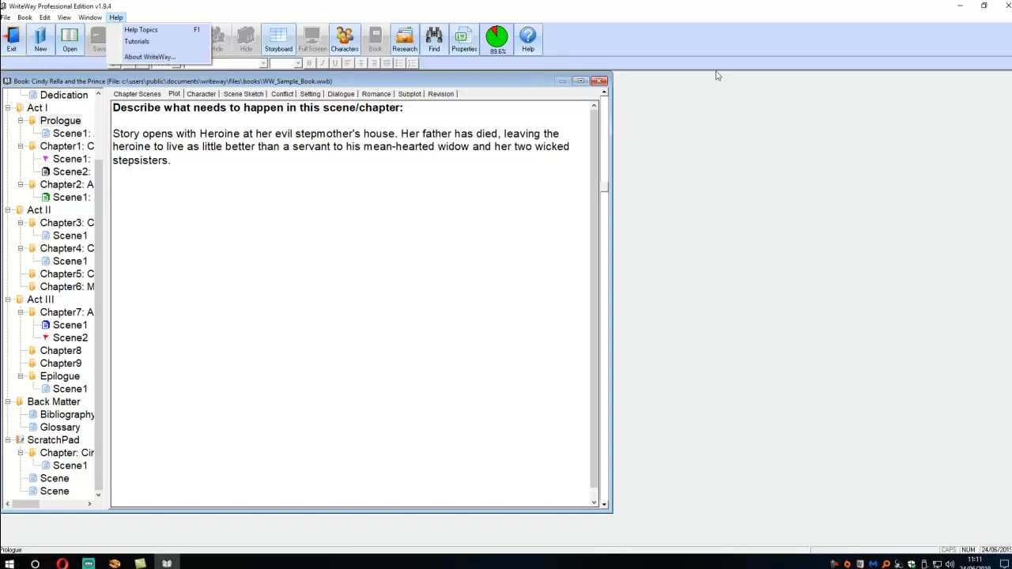
left_click(662, 45)
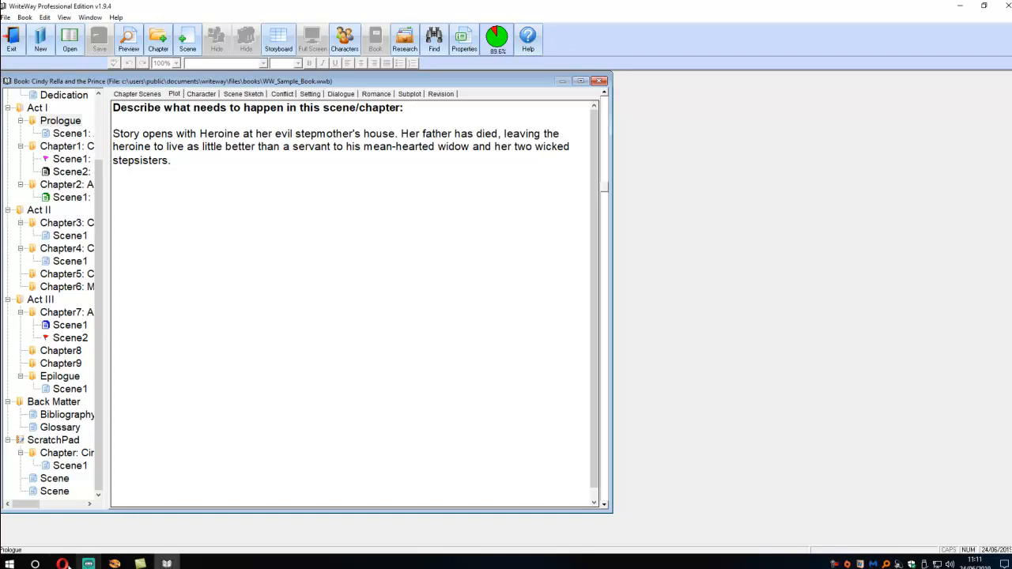
- Switch to Opera, open the WriteWay website and look through the Support Frequently Asked Questions
left_click(62, 564)
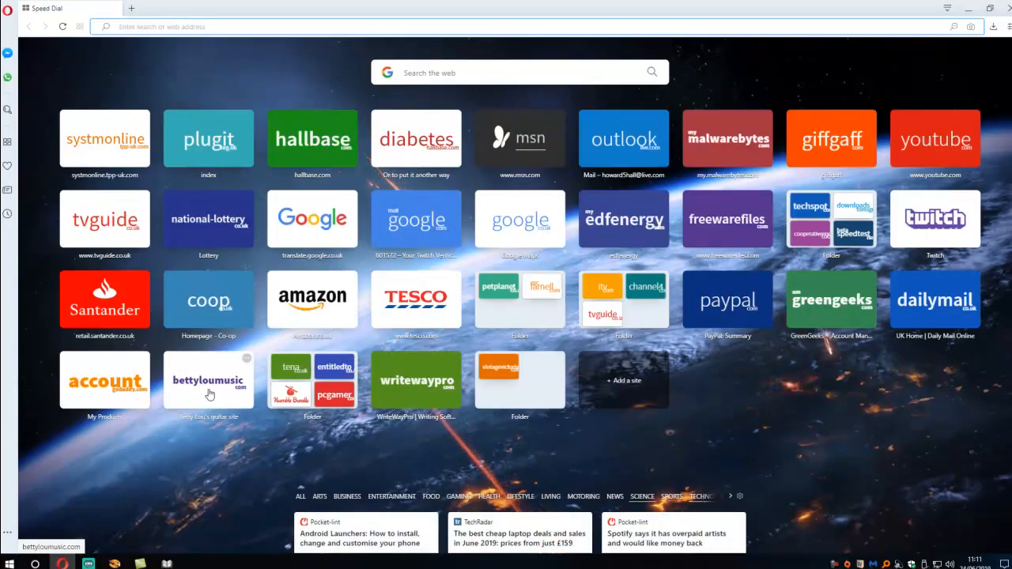
left_click(400, 391)
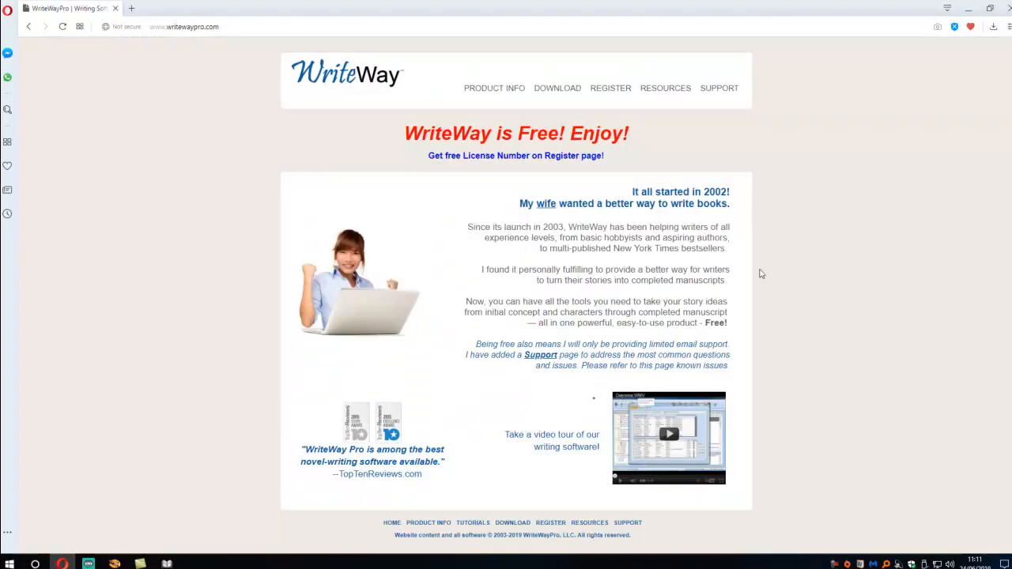
left_click(720, 89)
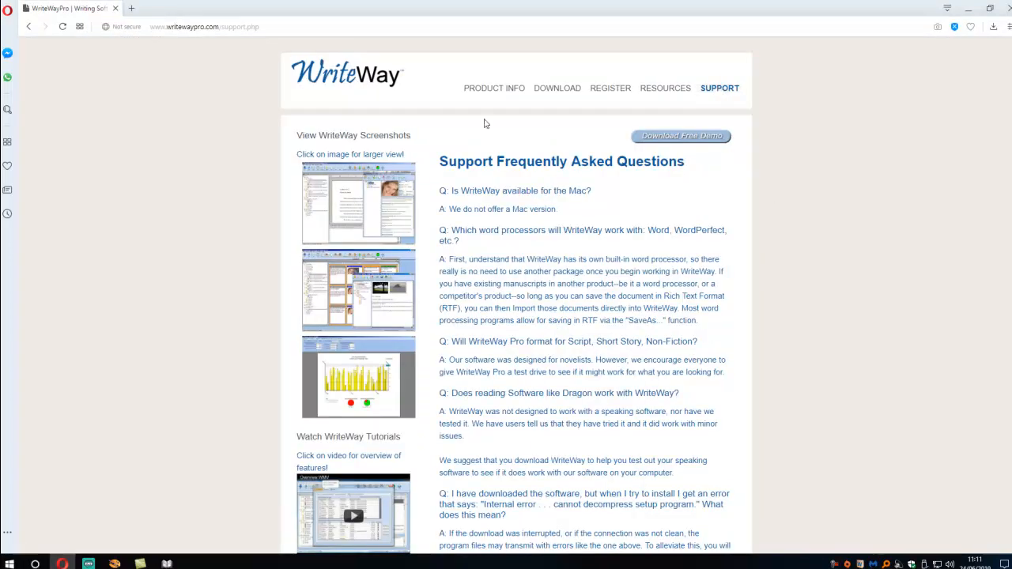
scroll(621, 340, "down", 2)
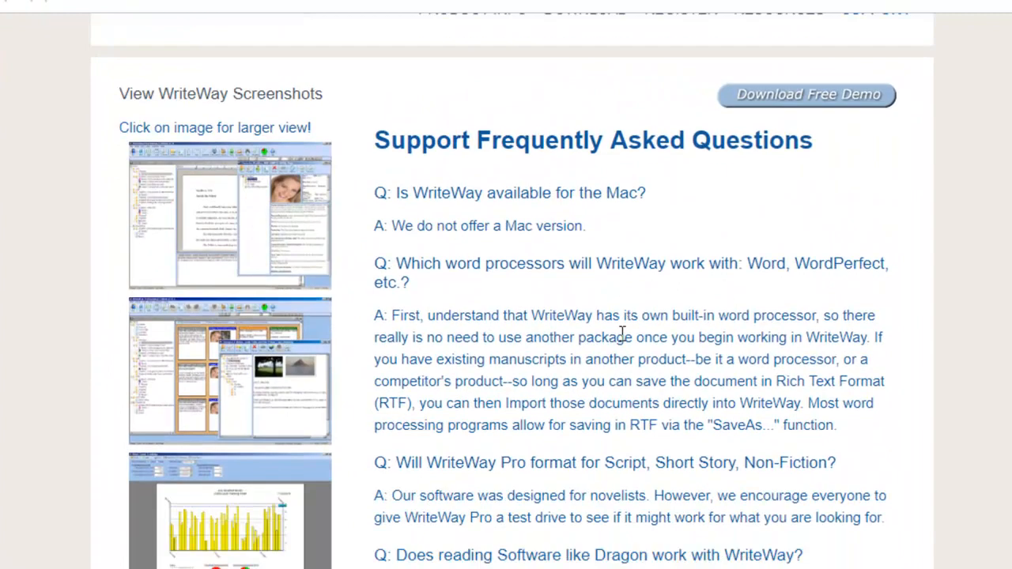
scroll(622, 340, "down", 6)
scroll(610, 362, "up", 7)
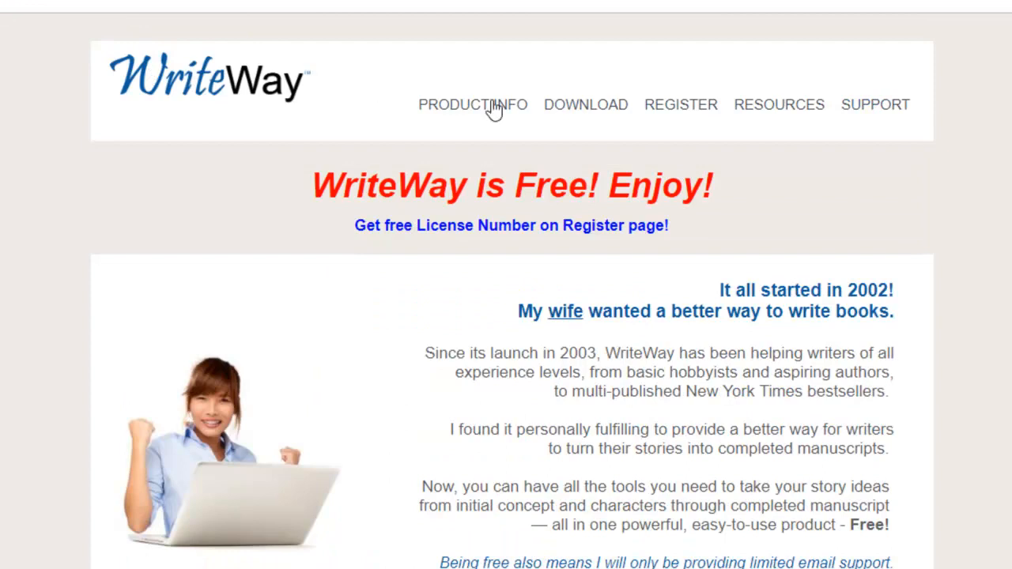
- Review the Resources page and the Free Registration instructions, including the sample WriteWay Registration form
left_click(681, 107)
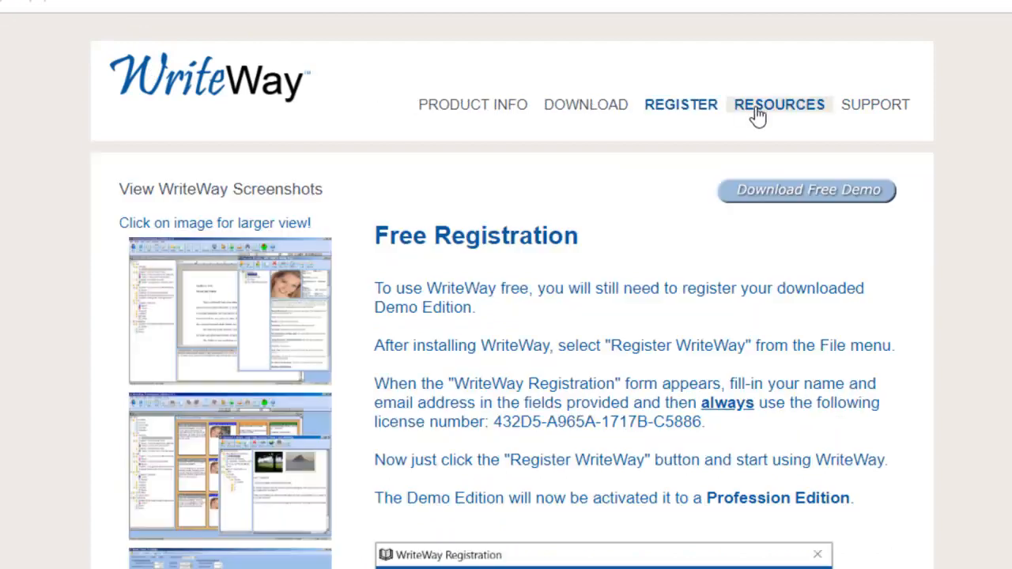
left_click(759, 116)
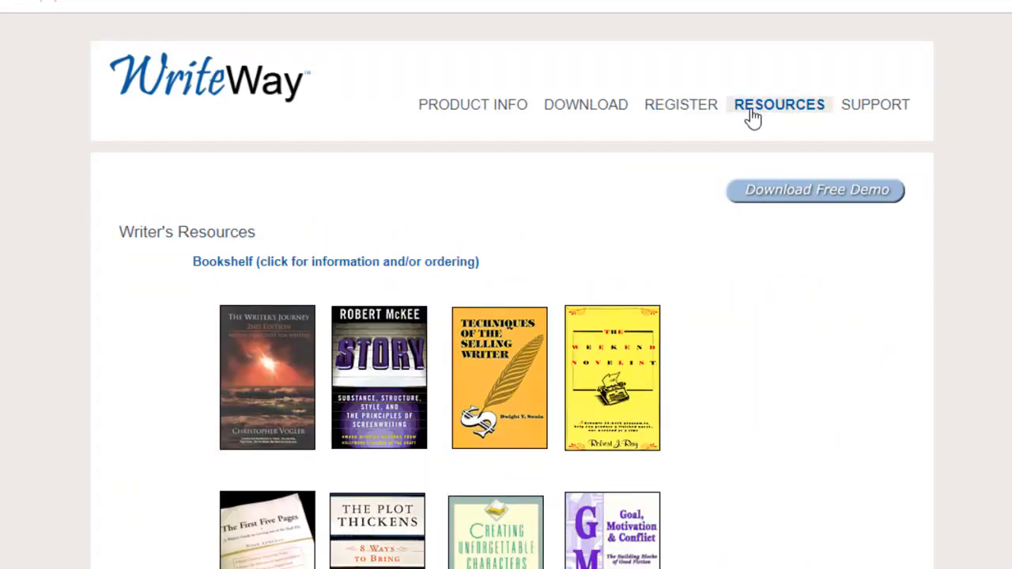
left_click(685, 115)
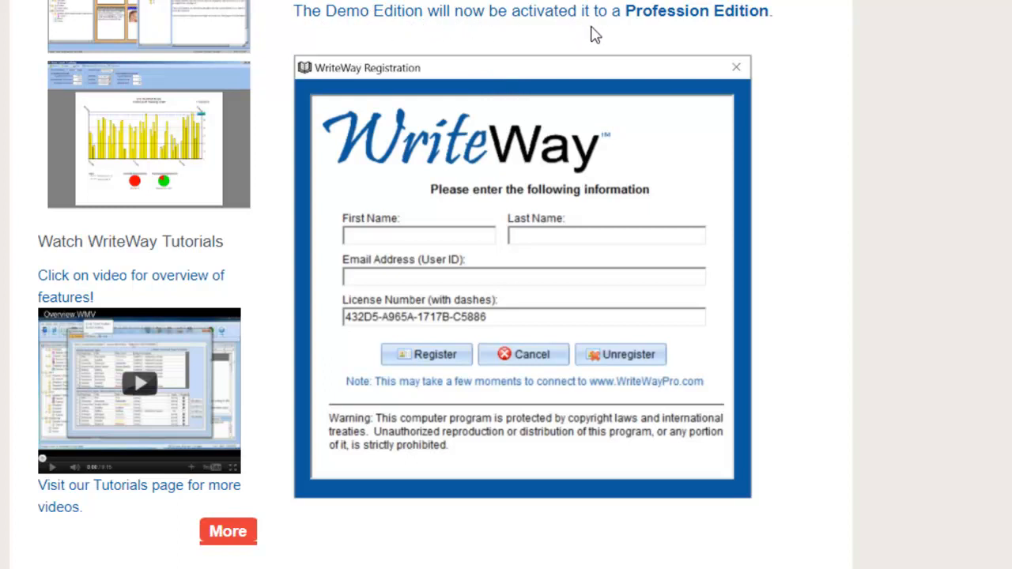
scroll(525, 70, "up", 3)
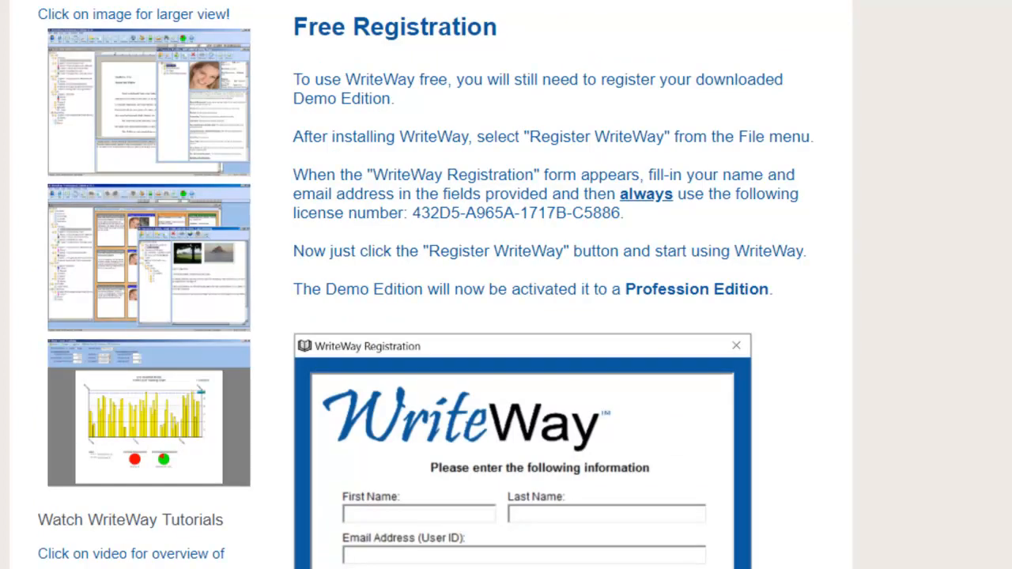
scroll(333, 166, "down", 7)
scroll(342, 189, "up", 7)
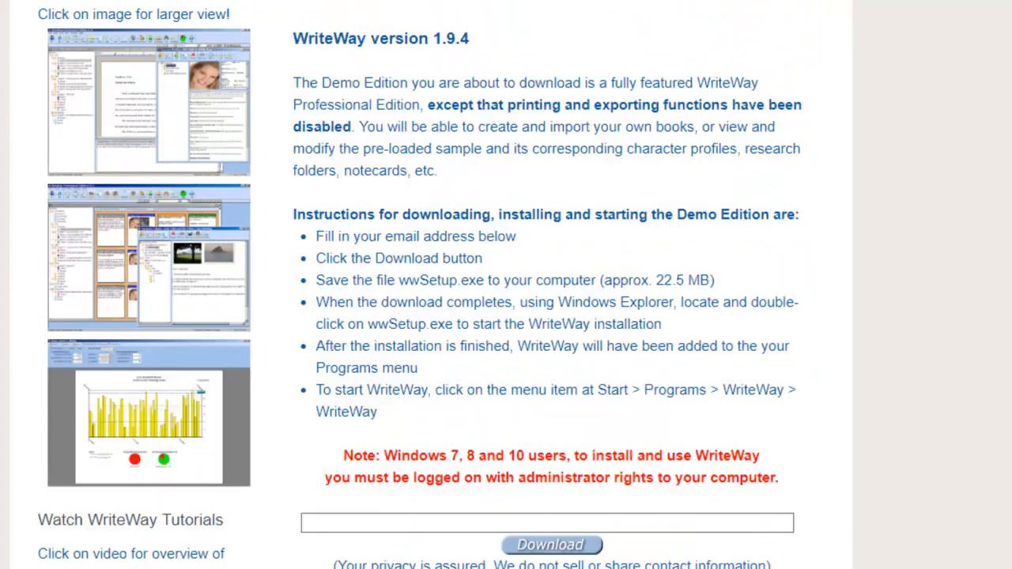
- Paste the e-mail address into the WriteWay version 1.9.4 download form and request the download
key("ctrl+v")
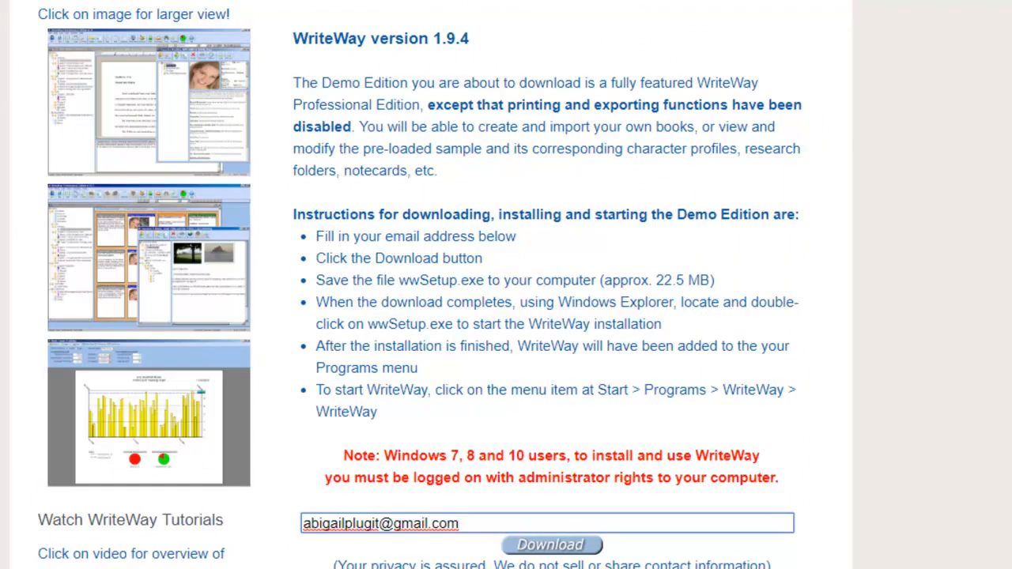
left_click(552, 545)
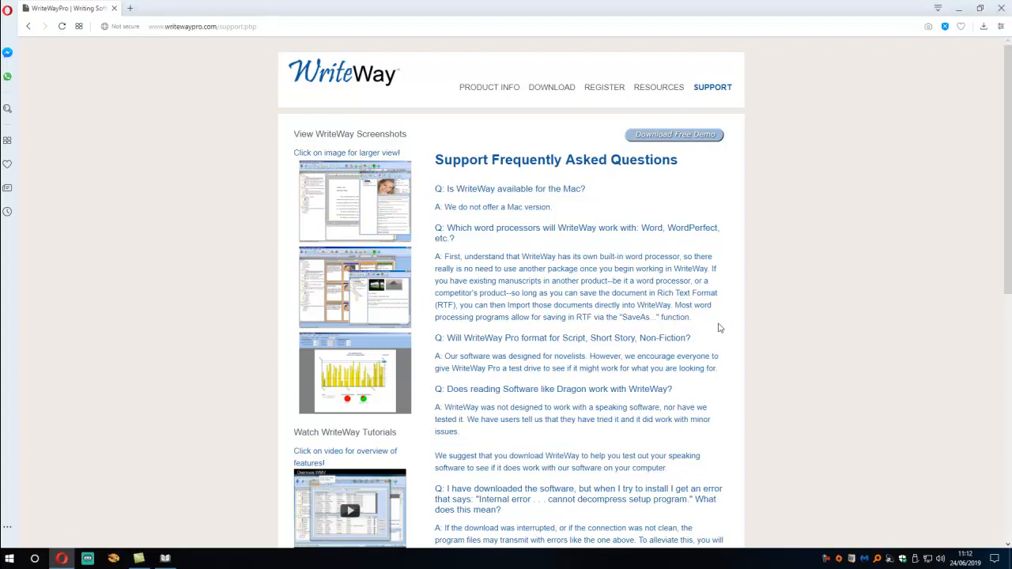
- Close the WriteWay website tab and the browser window to return to WriteWay
left_click(113, 8)
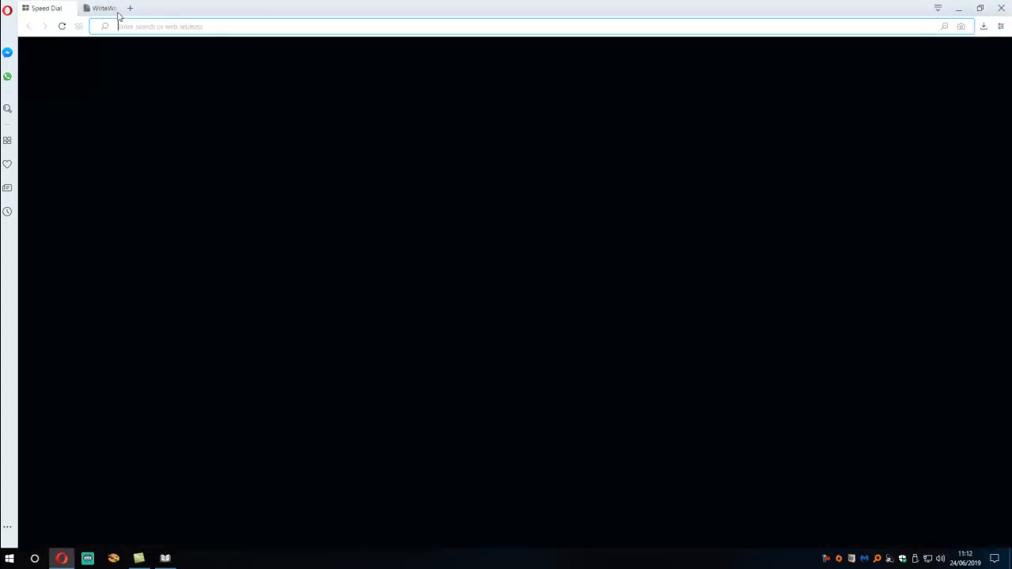
left_click(1003, 7)
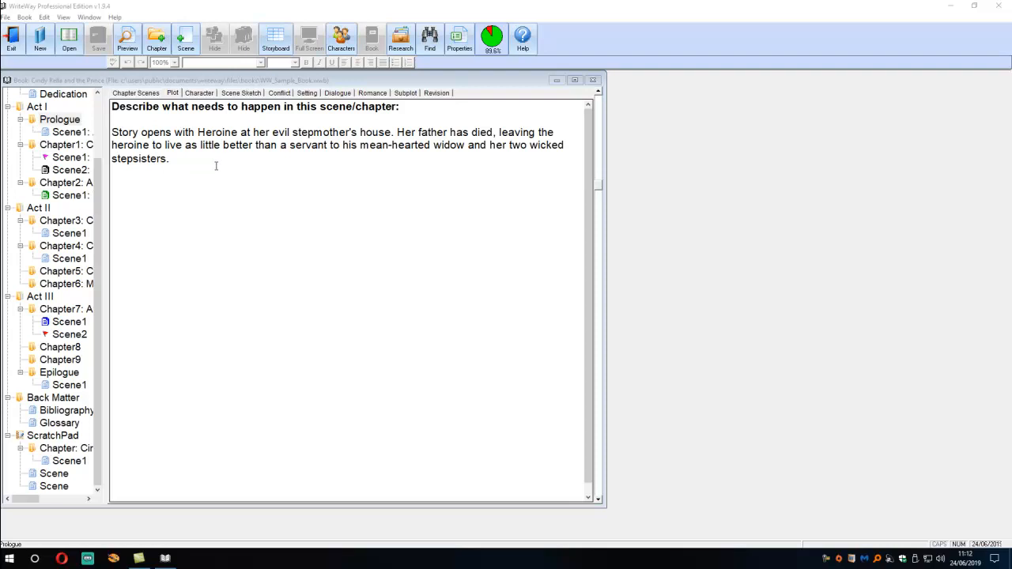
- Switch to Newnovelist 3 from the desktop and read through the pages of its welcome book
left_click(1001, 6)
left_click(103, 238)
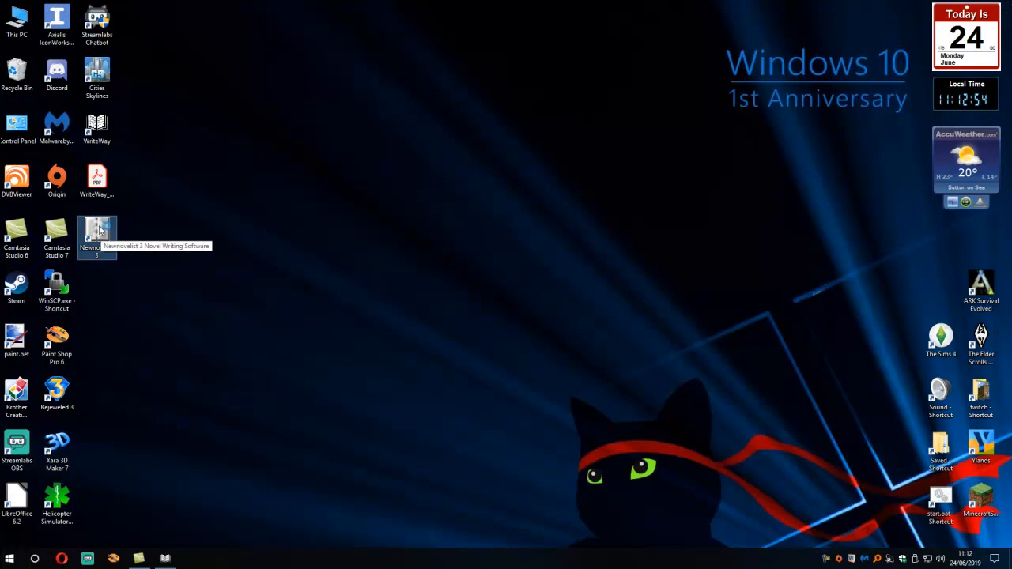
double_click(99, 230)
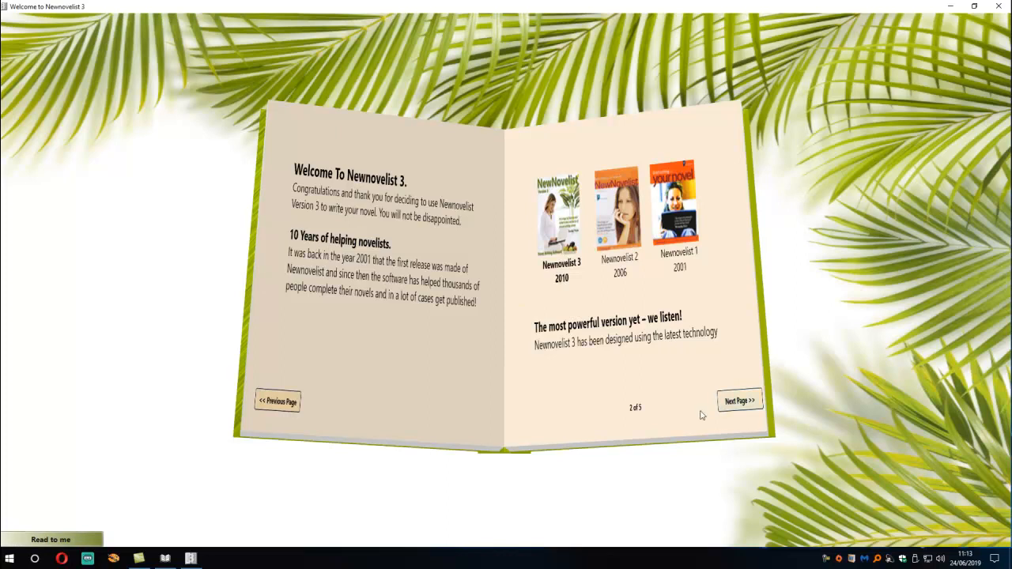
left_click(742, 402)
left_click(743, 404)
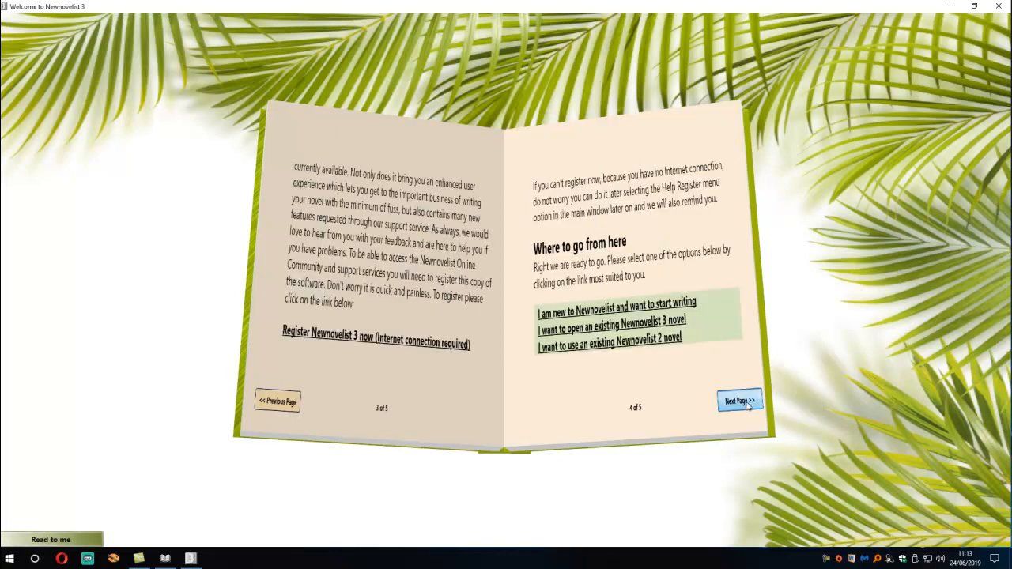
left_click(266, 405)
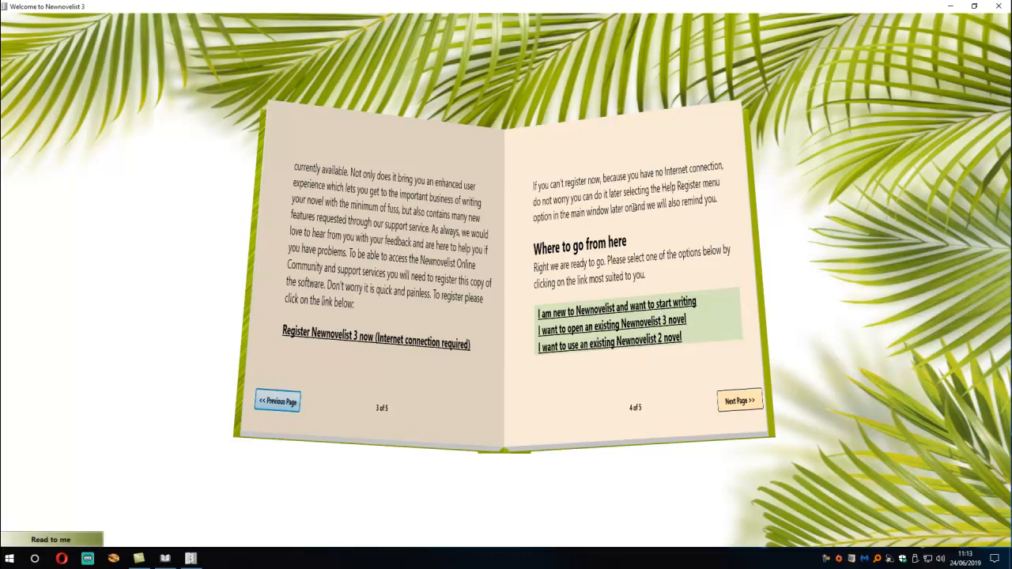
- Close Newnovelist 3 and switch back to the WriteWay window that is already running
left_click(999, 5)
left_click(542, 326)
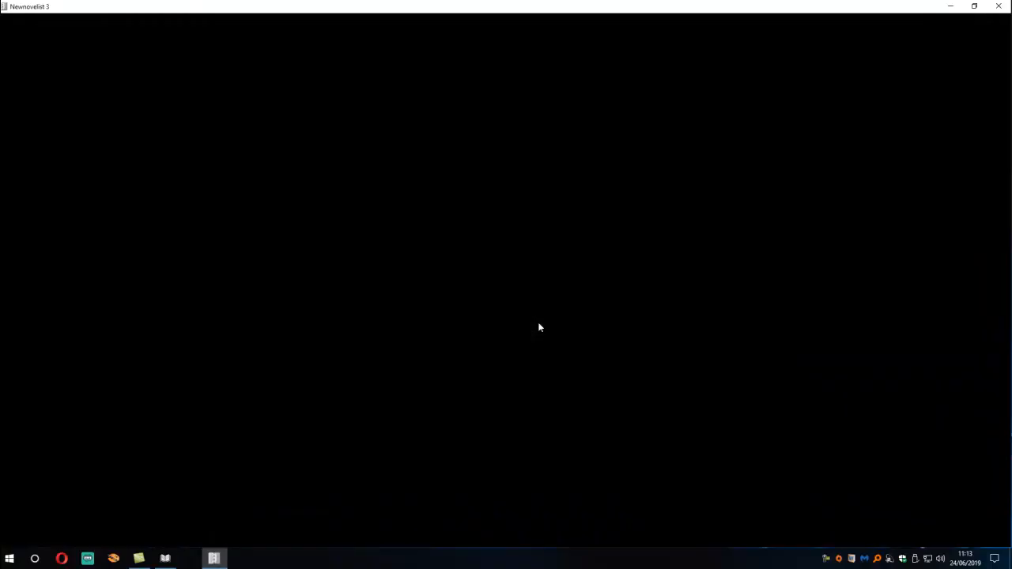
left_click(999, 6)
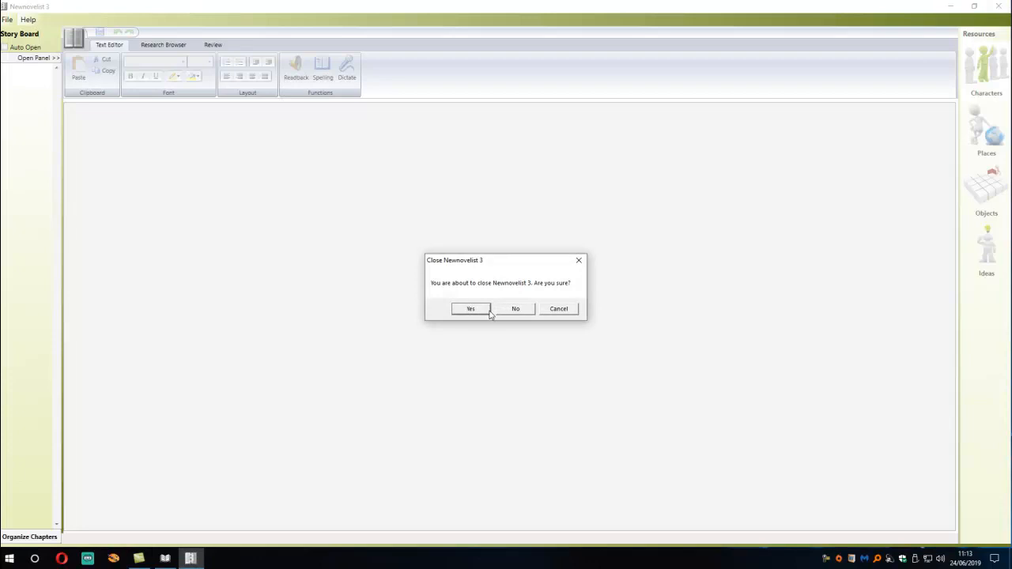
left_click(478, 311)
double_click(97, 126)
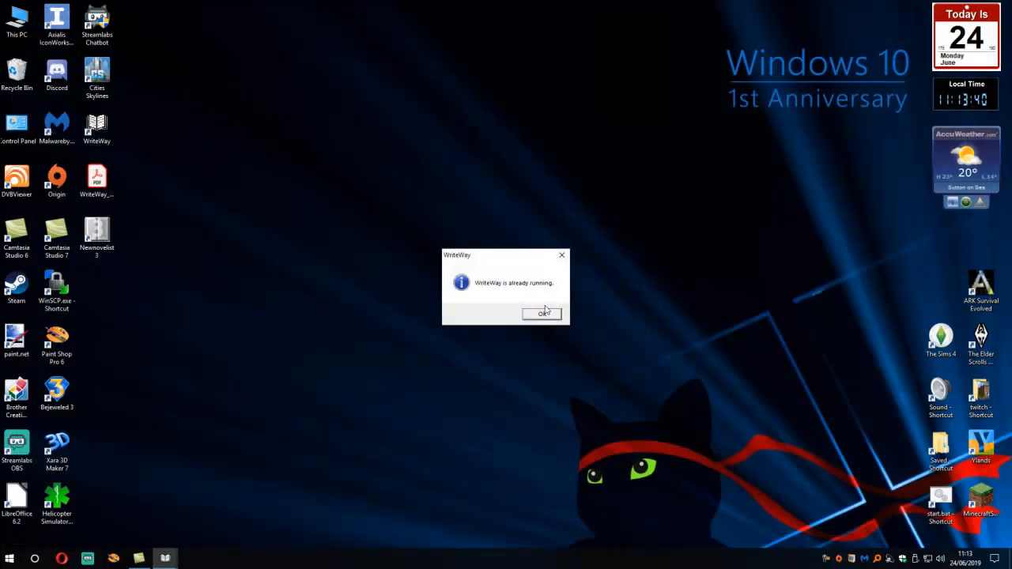
left_click(564, 255)
left_click(171, 561)
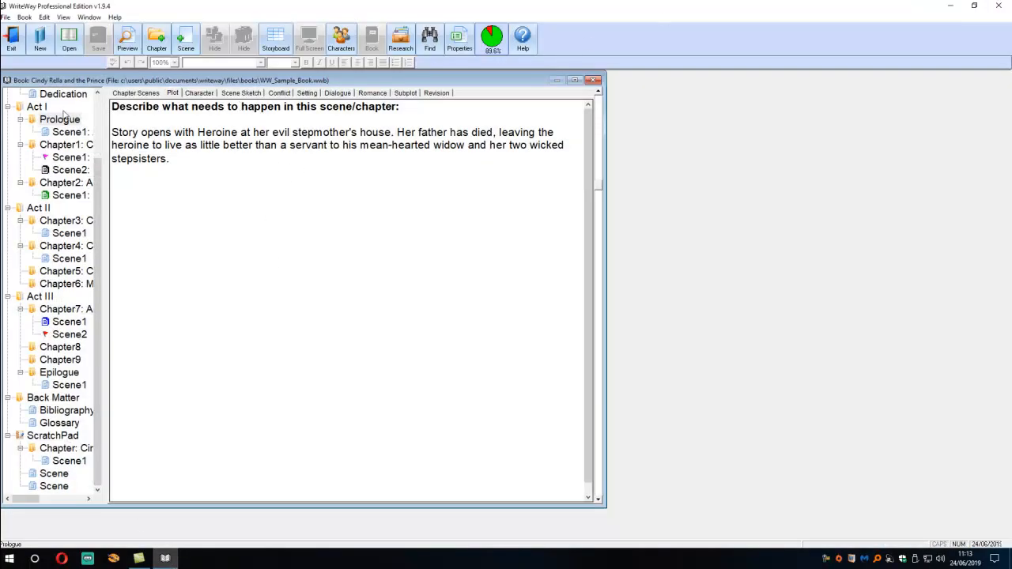
- Start creating a new book and change its file location to the personal Documents folder on drive C
left_click(37, 39)
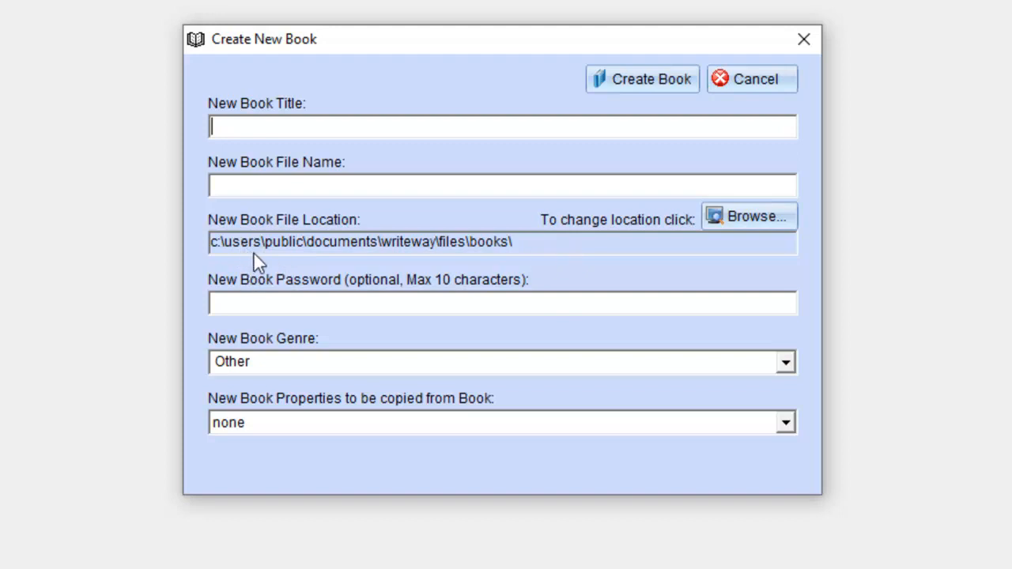
left_click(775, 218)
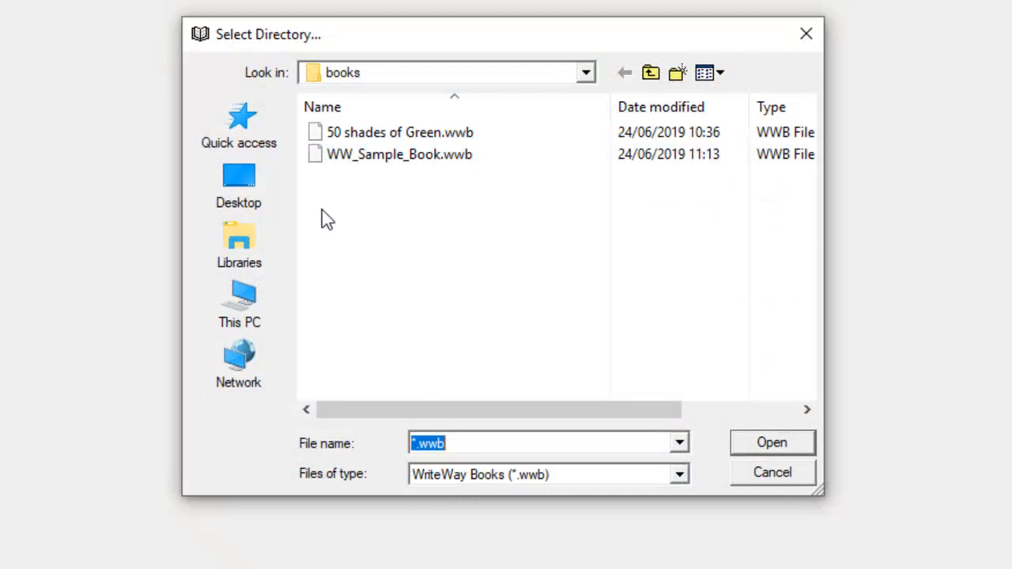
left_click(647, 76)
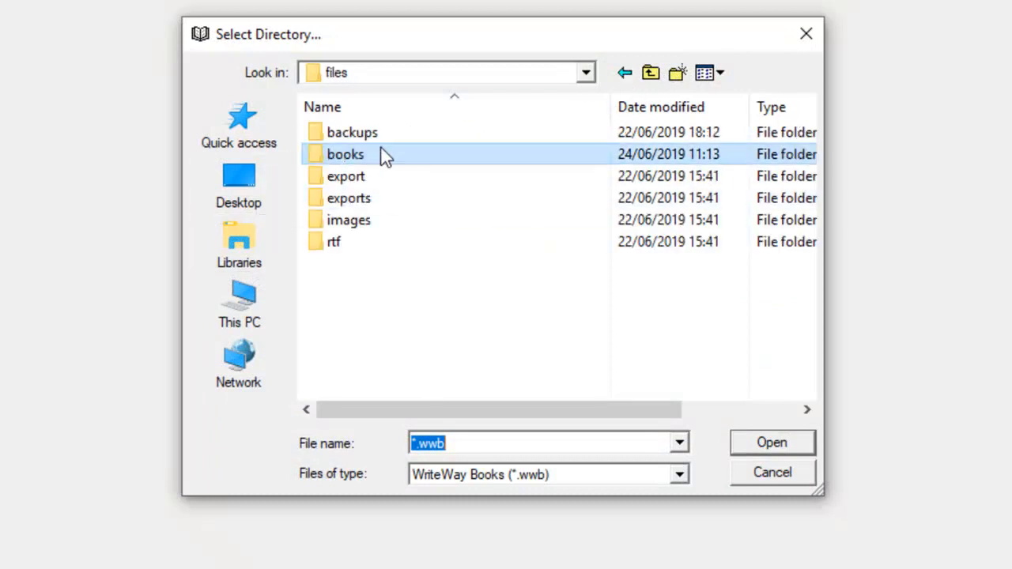
left_click(652, 76)
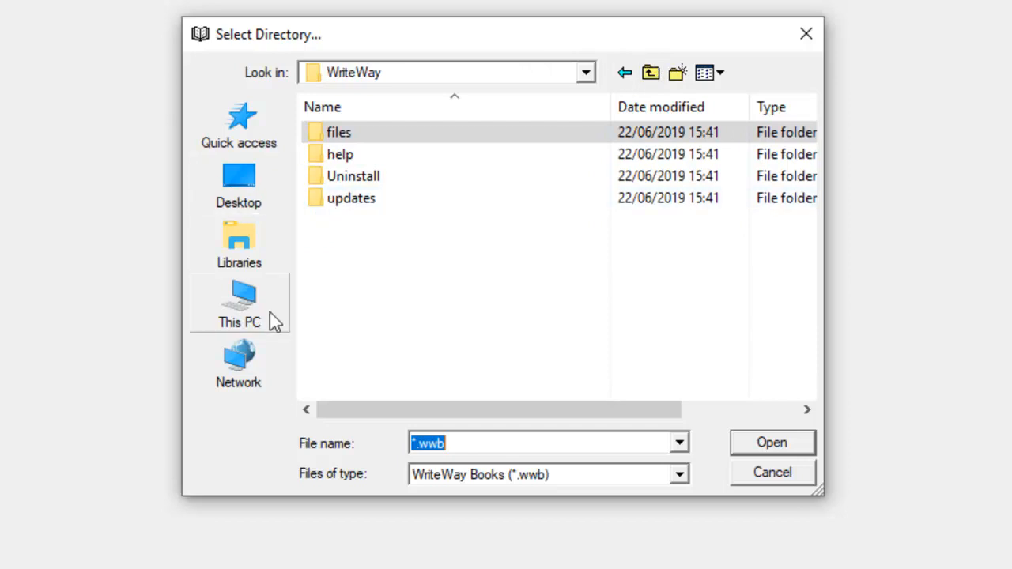
left_click(241, 309)
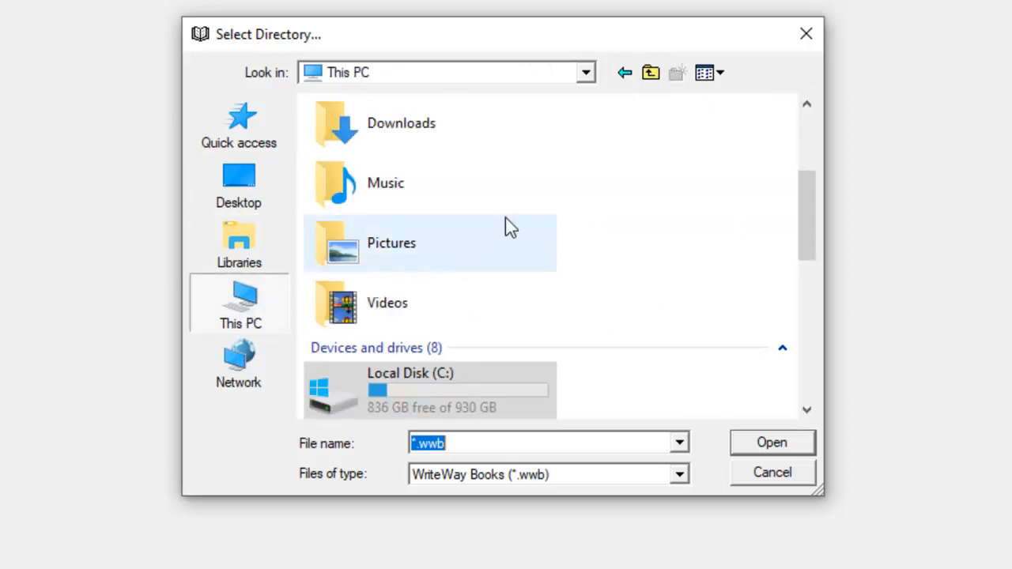
double_click(328, 410)
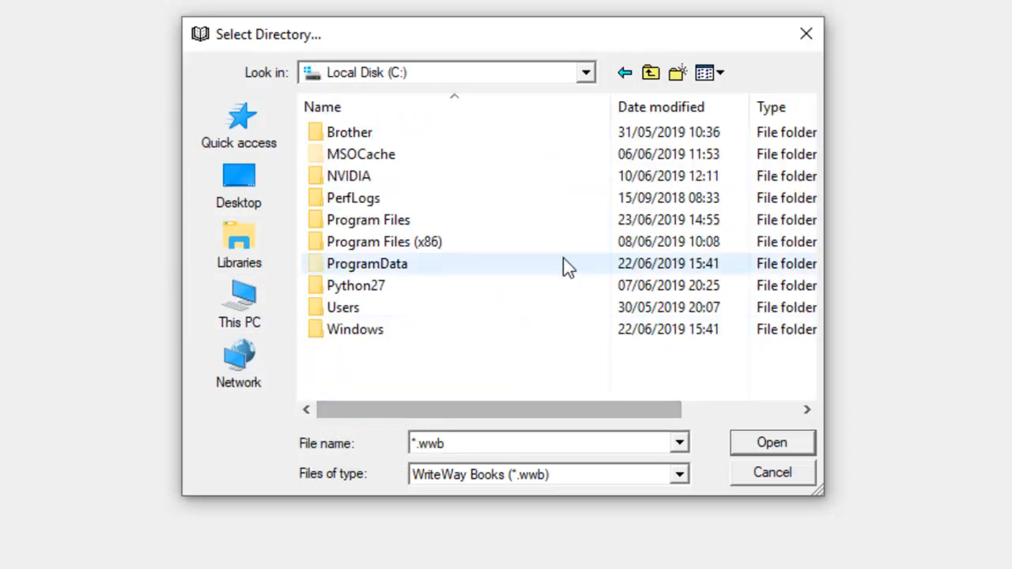
double_click(367, 310)
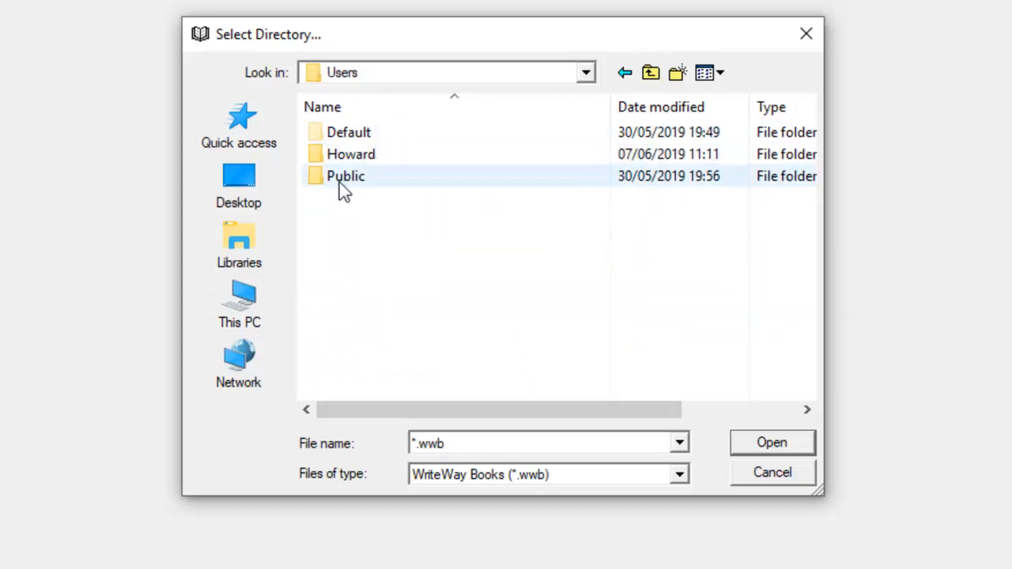
double_click(362, 157)
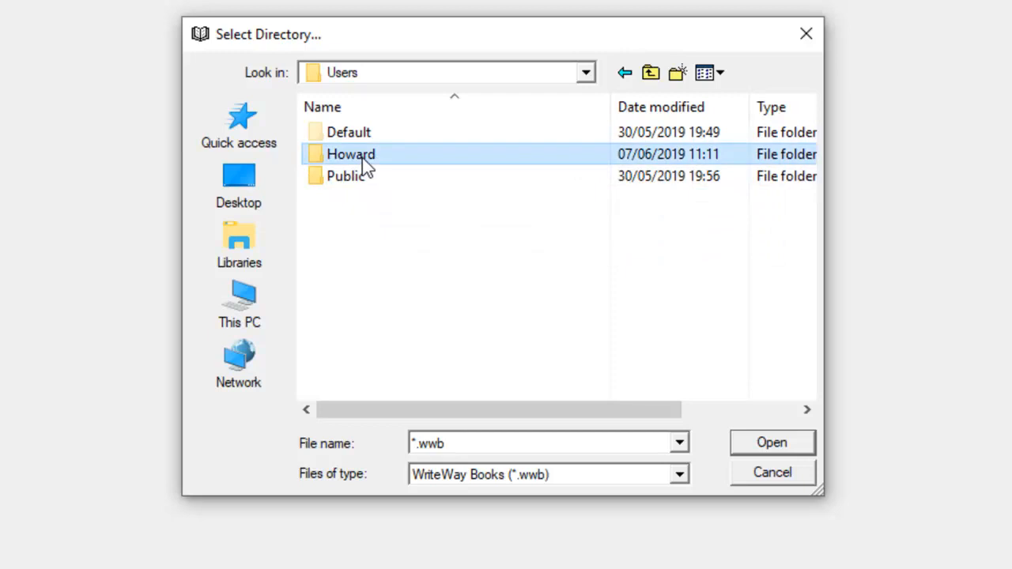
double_click(368, 286)
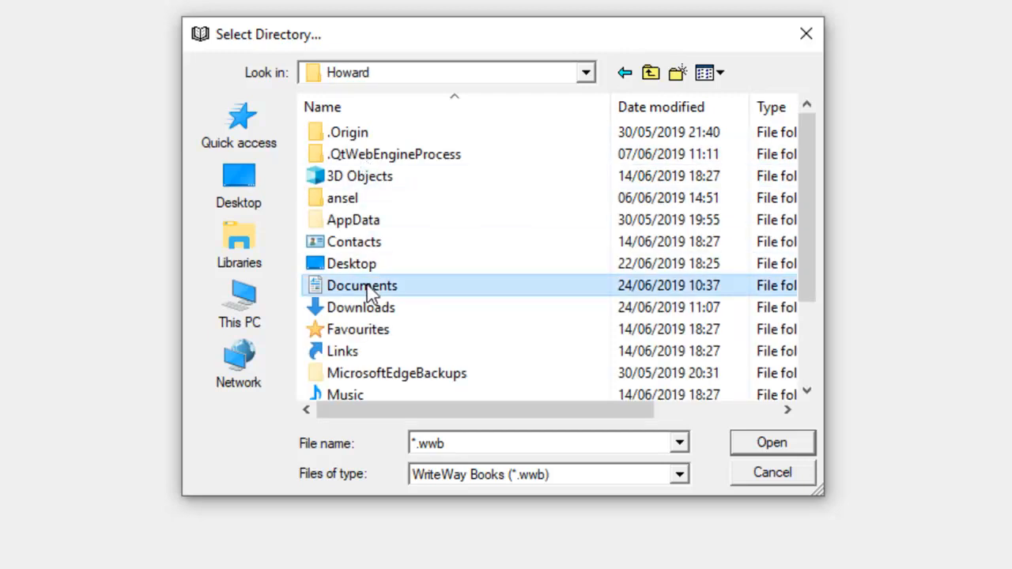
left_click(771, 449)
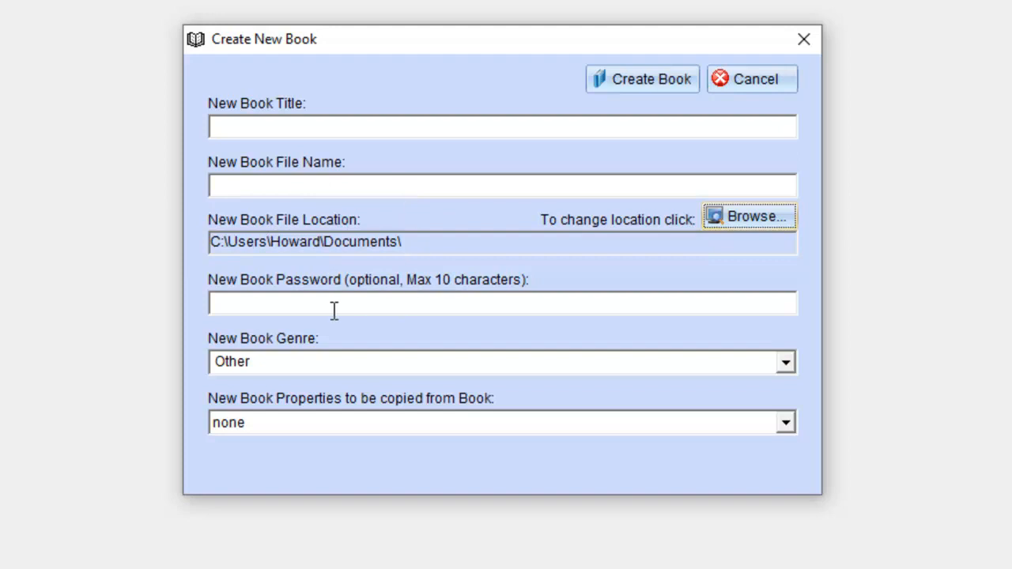
- Examine the new book's password, genre and copied-properties options, and close the form without creating a book
left_click(278, 303)
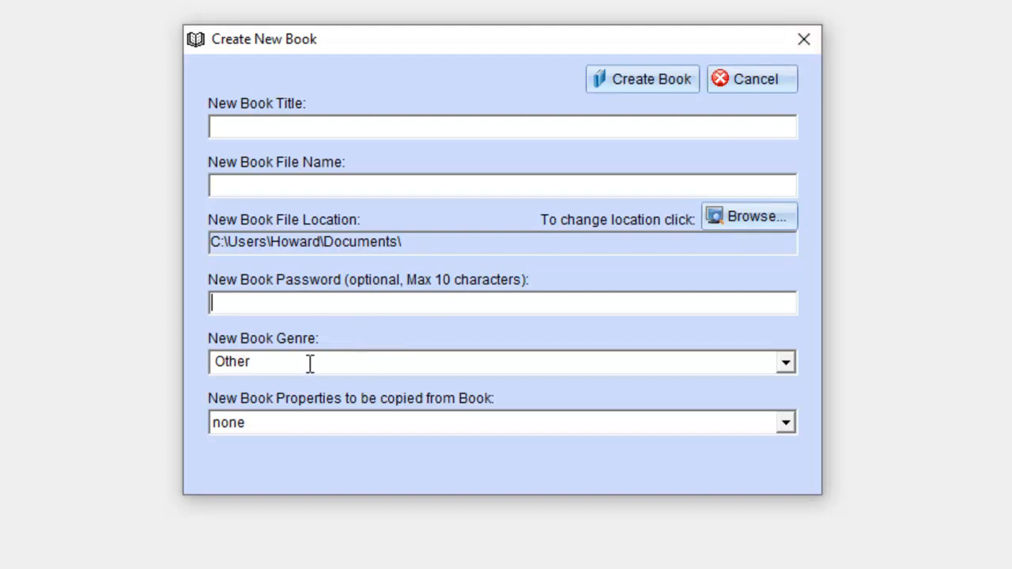
left_click(787, 362)
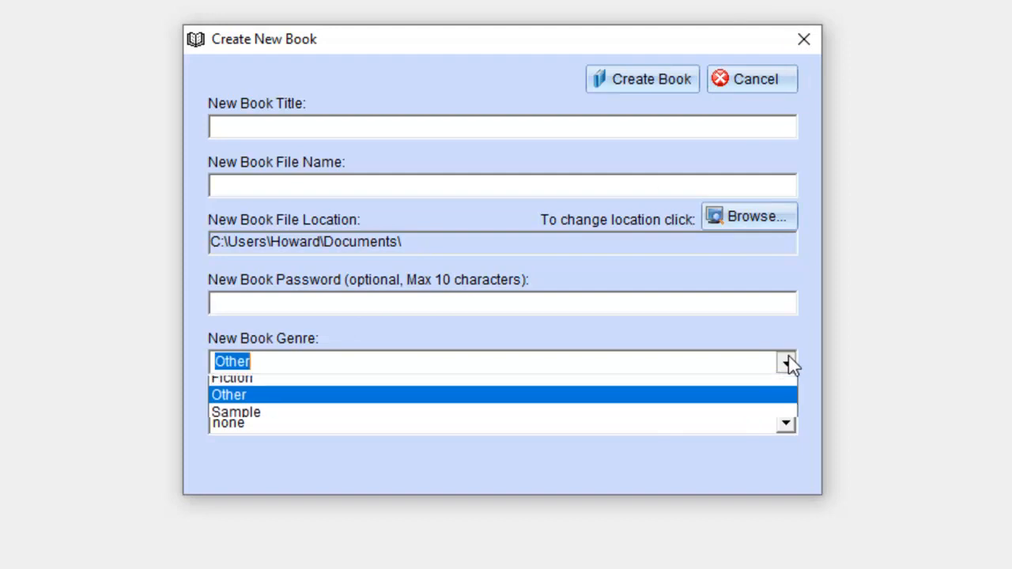
left_click(789, 361)
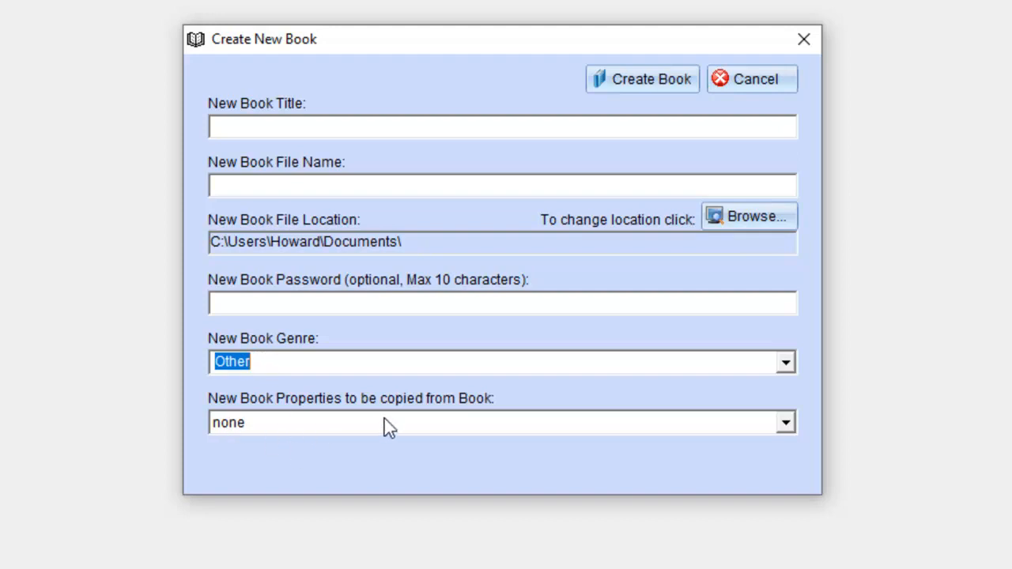
left_click(786, 425)
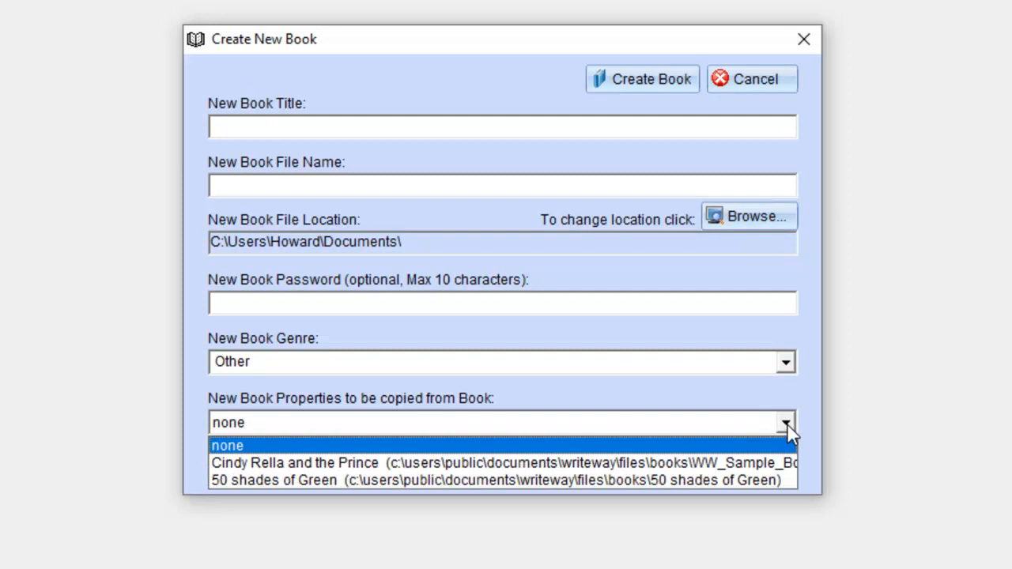
left_click(808, 31)
left_click(807, 40)
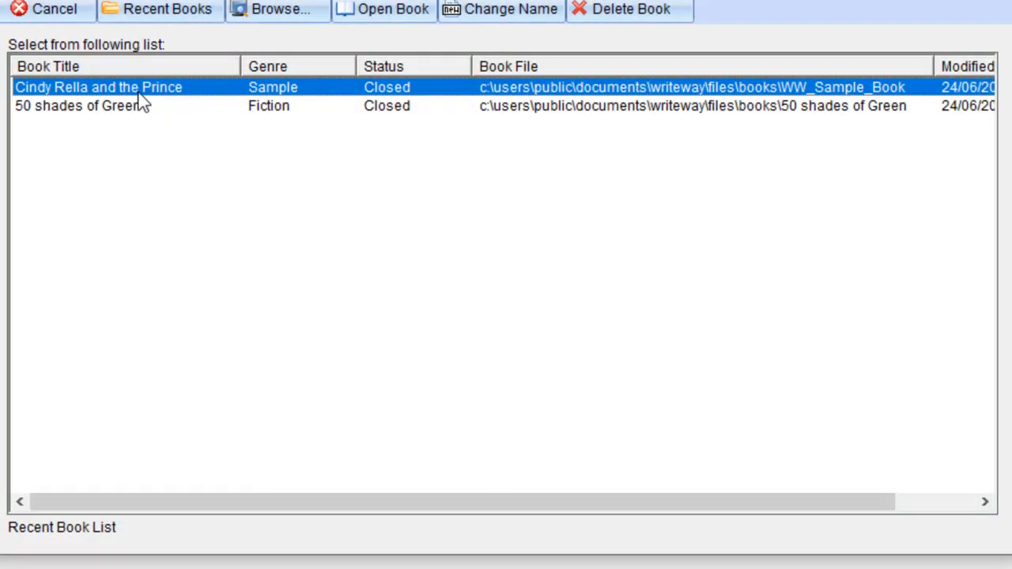
- Open the recent book Cindy Rella and the Prince and display its Dedication page within the Front Matter
double_click(336, 89)
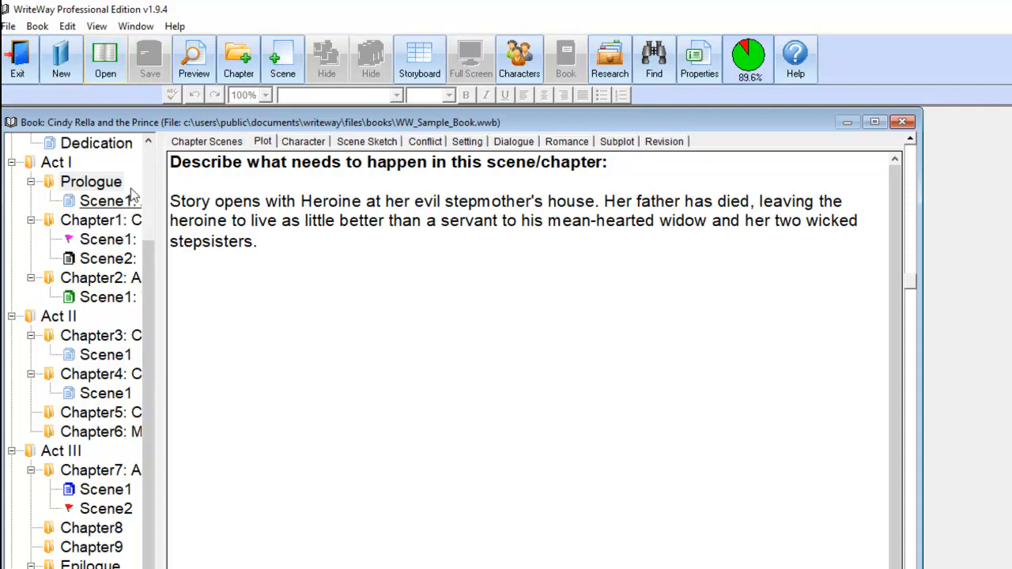
left_click(106, 148)
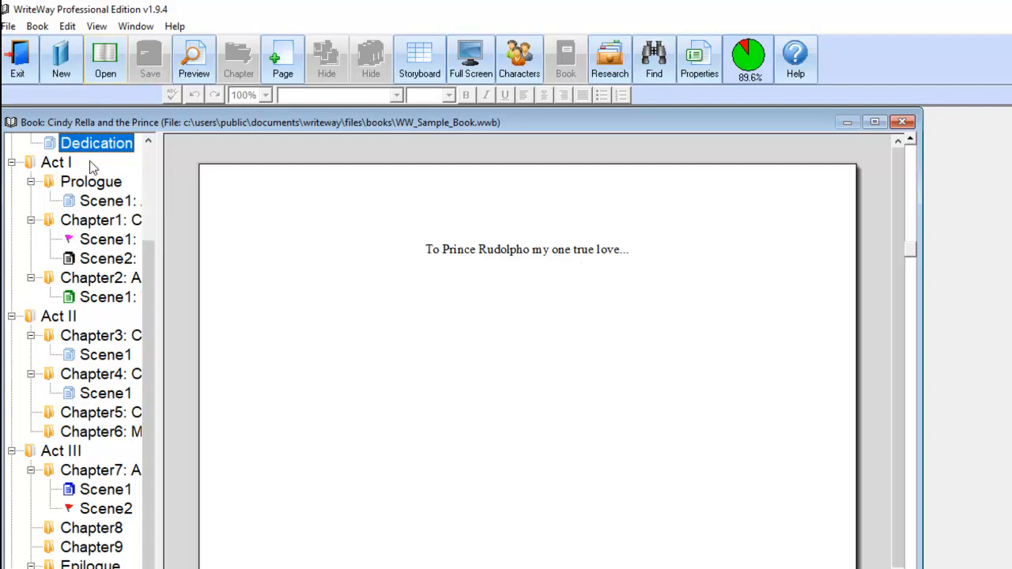
left_click_drag(150, 290, 144, 219)
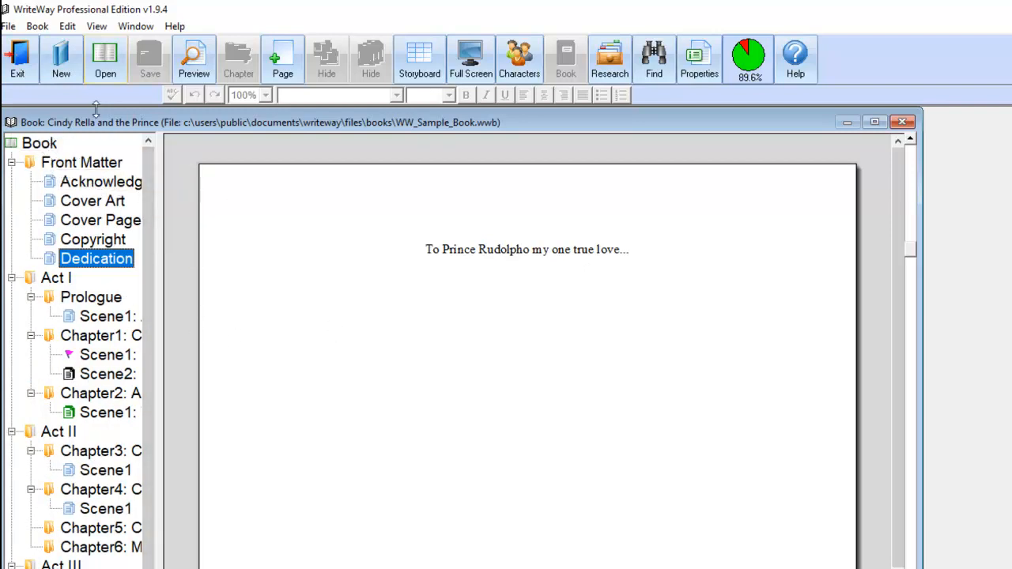
- Review the sample book's Acknowledgments, Cover Art, Cover Page, Copyright and Dedication pages in the Front Matter
left_click(113, 182)
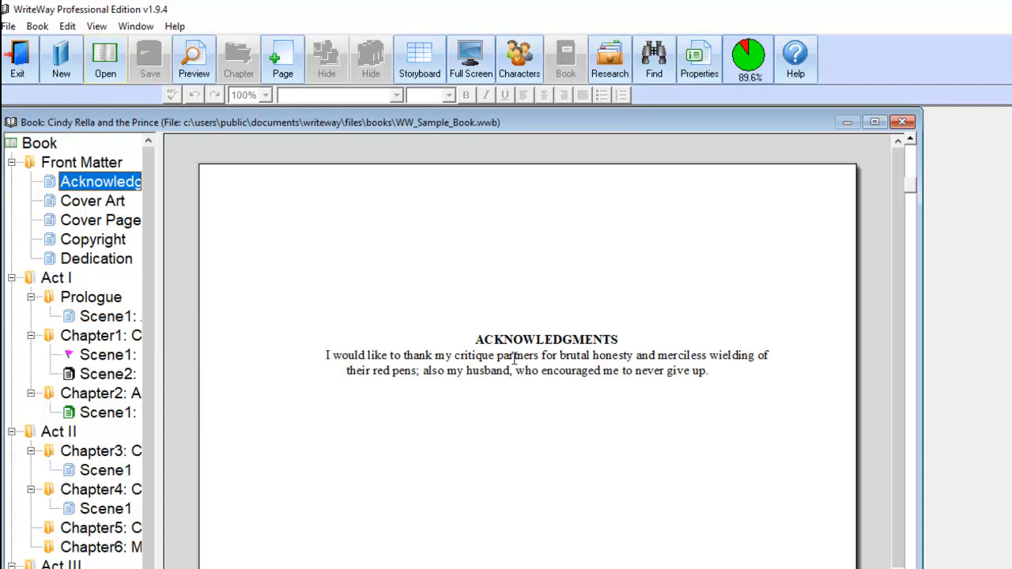
left_click(66, 183)
left_click(91, 202)
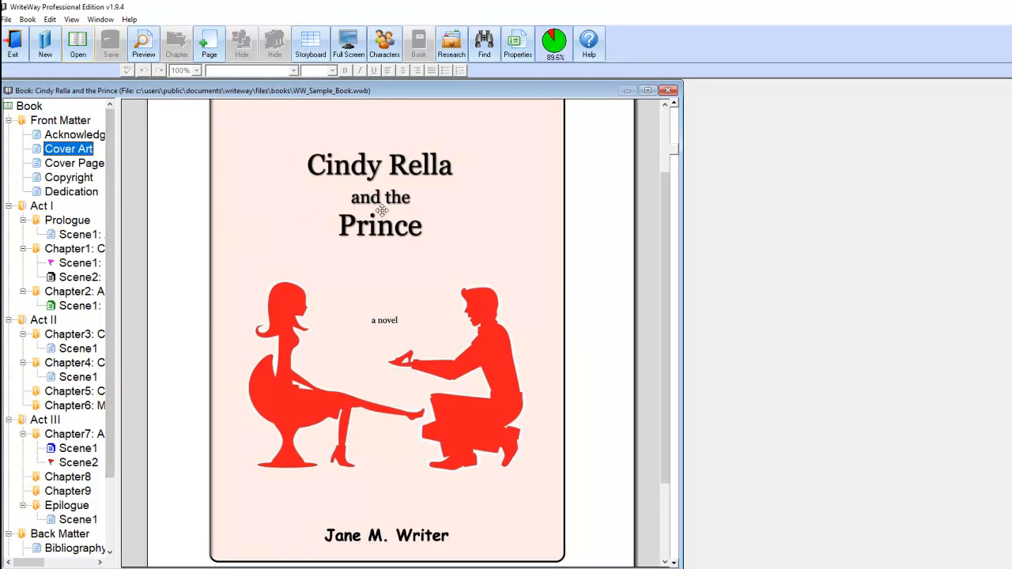
scroll(410, 285, "up", 1)
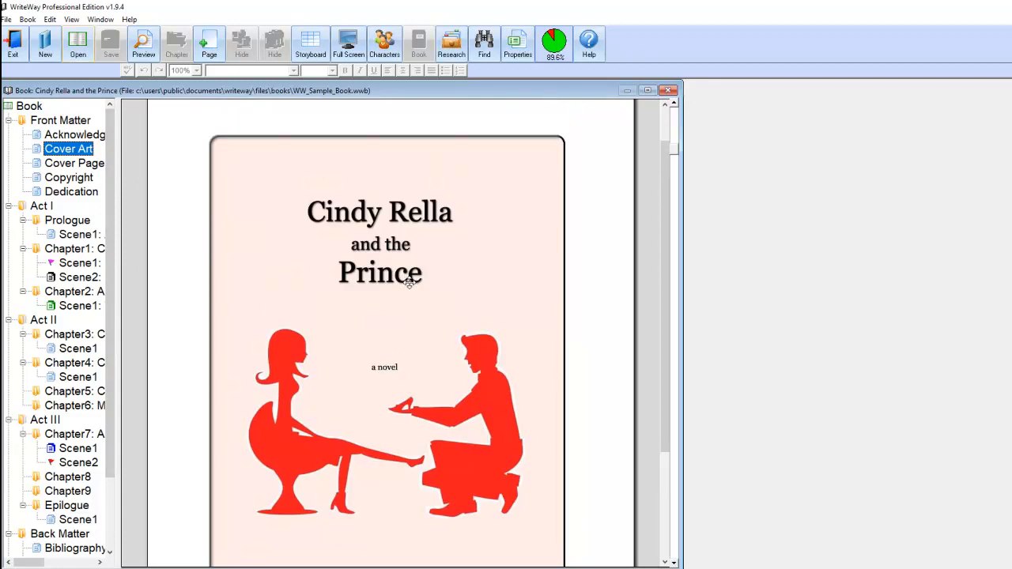
left_click(79, 166)
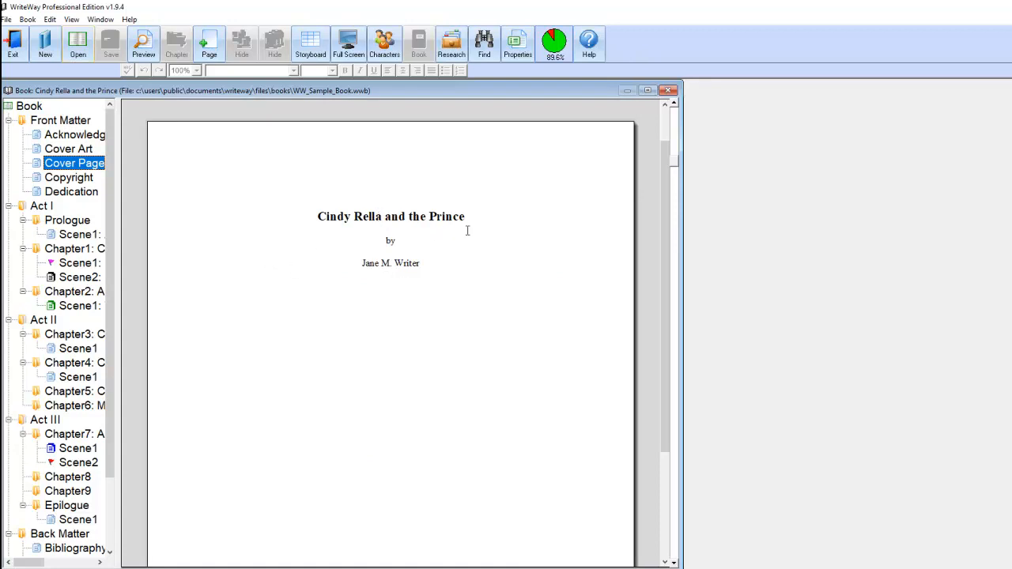
left_click(82, 180)
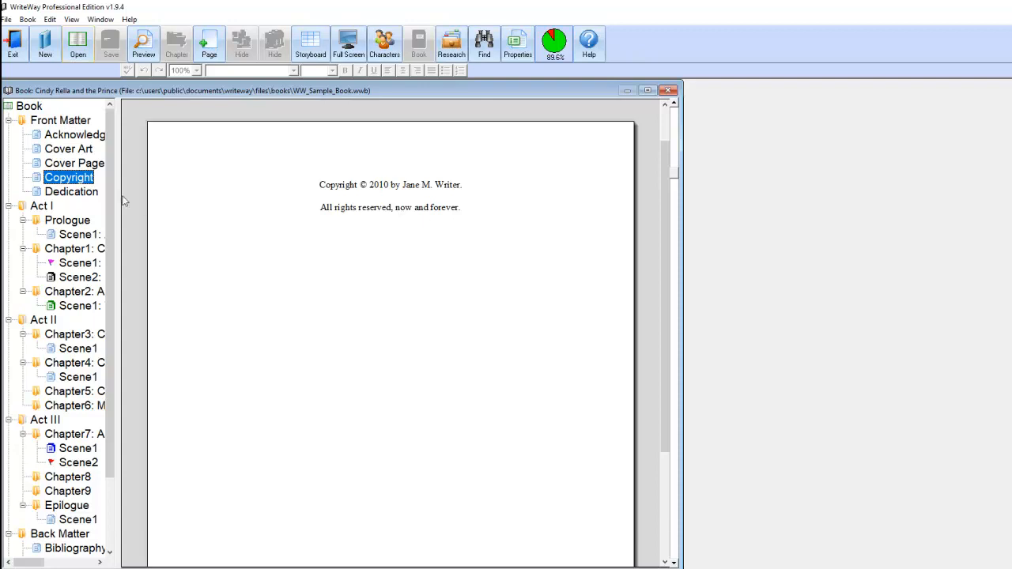
left_click(71, 193)
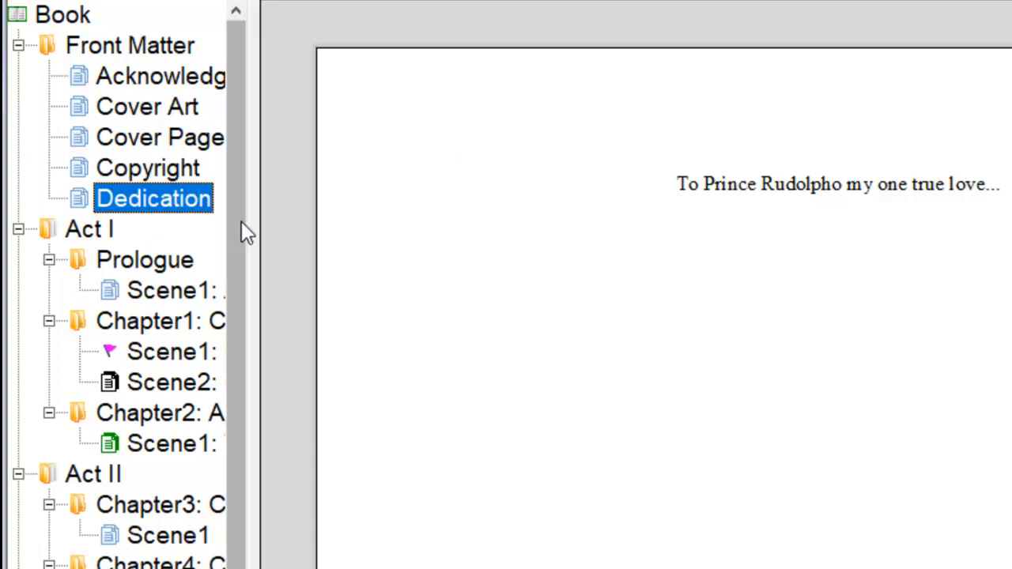
mouse_move(236, 411)
left_mouse_down()
mouse_move(236, 560)
mouse_move(236, 411)
left_mouse_up()
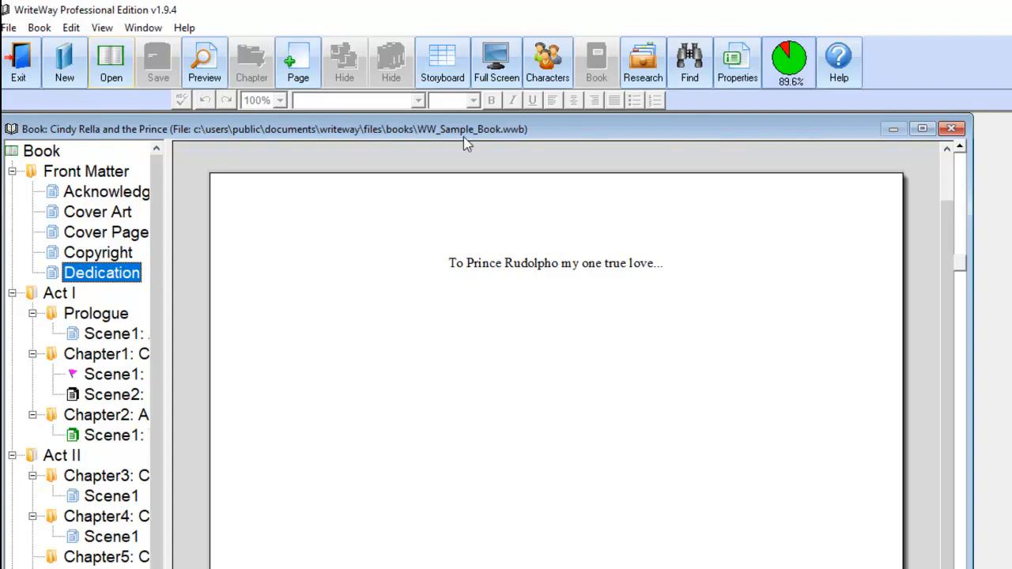
- Open the book 50 shades of Green from the list of recent books
left_click(115, 63)
left_click(527, 328)
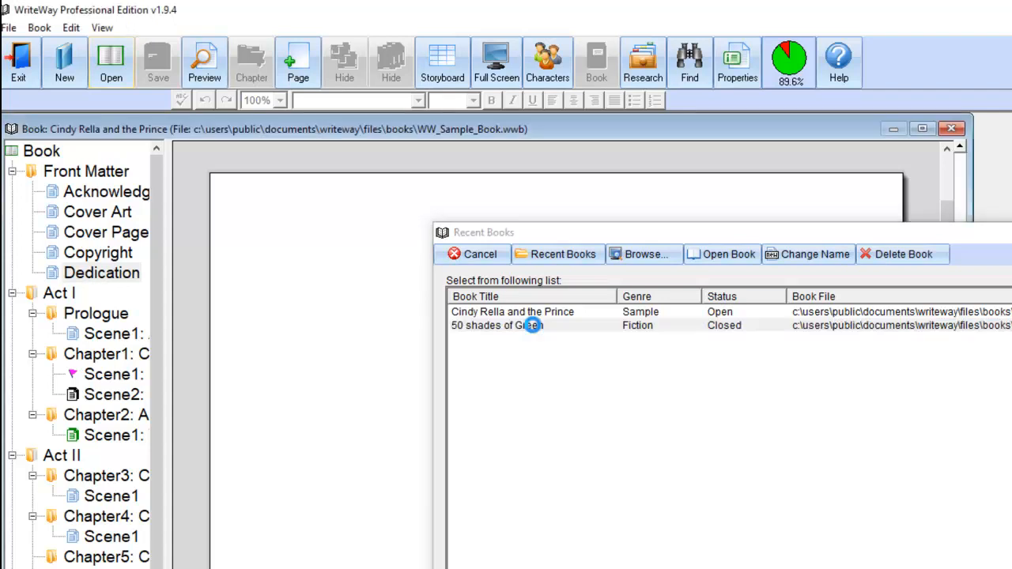
double_click(534, 326)
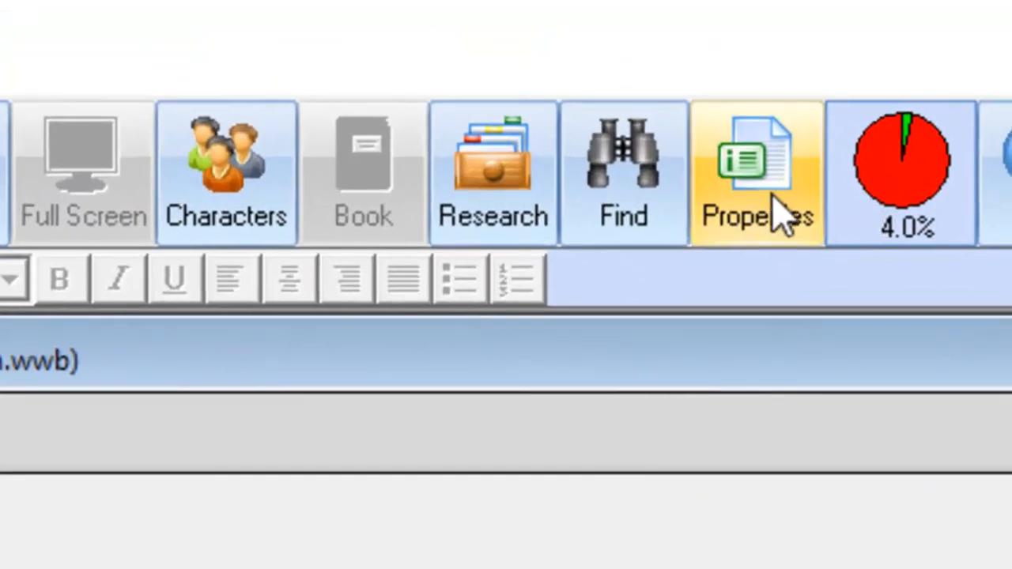
- Open the properties of 50 shades of Green and set the number of acts in the book to 9
left_click(742, 68)
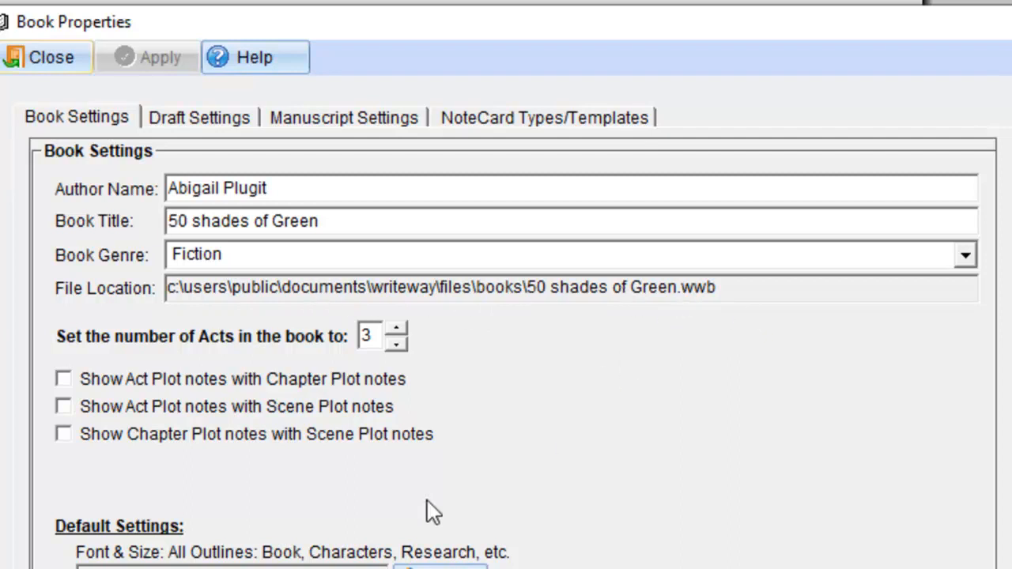
left_click(380, 335)
left_click_drag(380, 335, 366, 336)
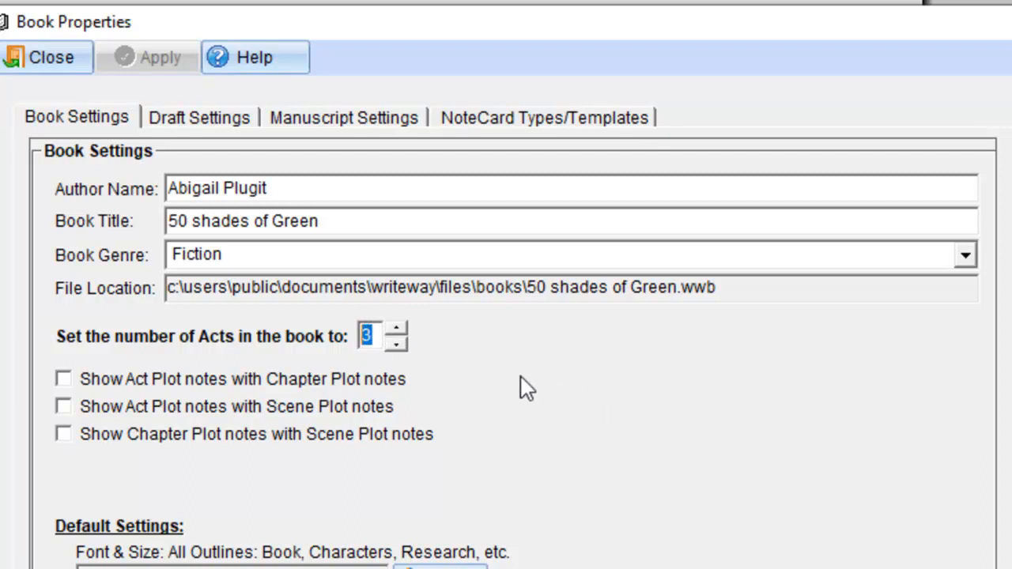
left_click(396, 330)
left_click(396, 331)
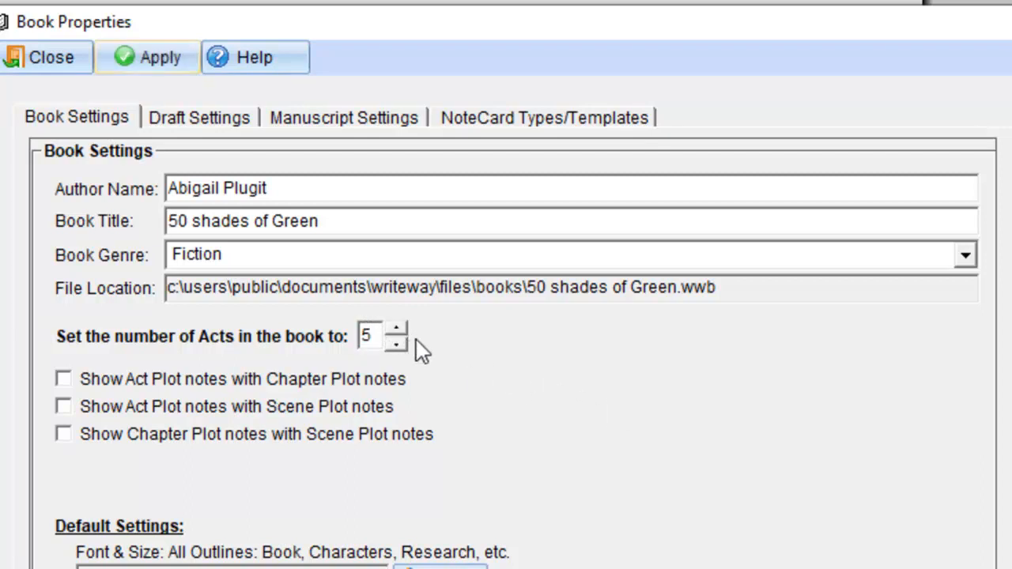
left_click(400, 332)
left_click(399, 333)
left_click(399, 332)
left_click(399, 331)
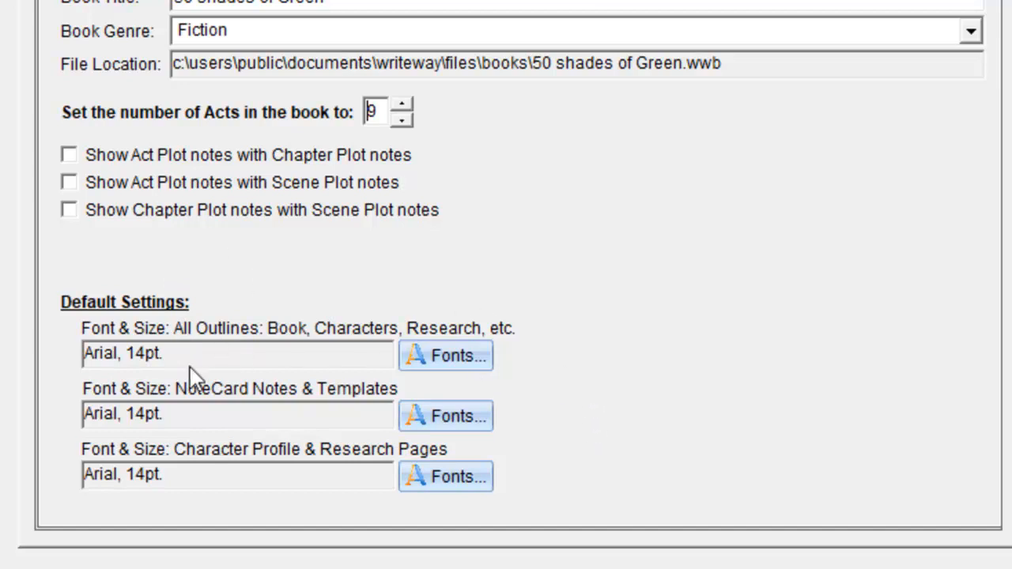
- Set the default font for all outlines to Arial 16 pt and apply the book properties
left_click(467, 366)
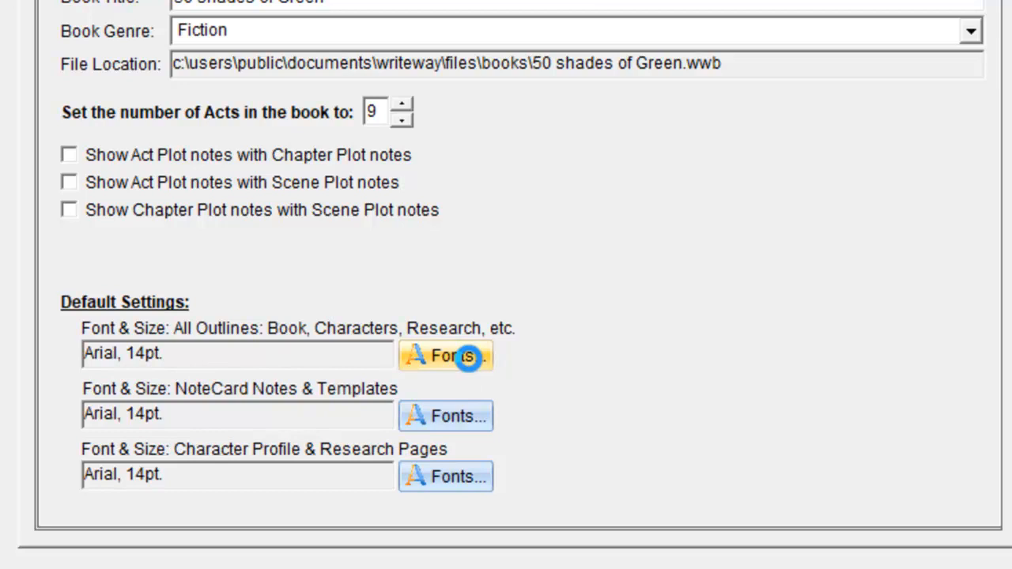
left_click(530, 164)
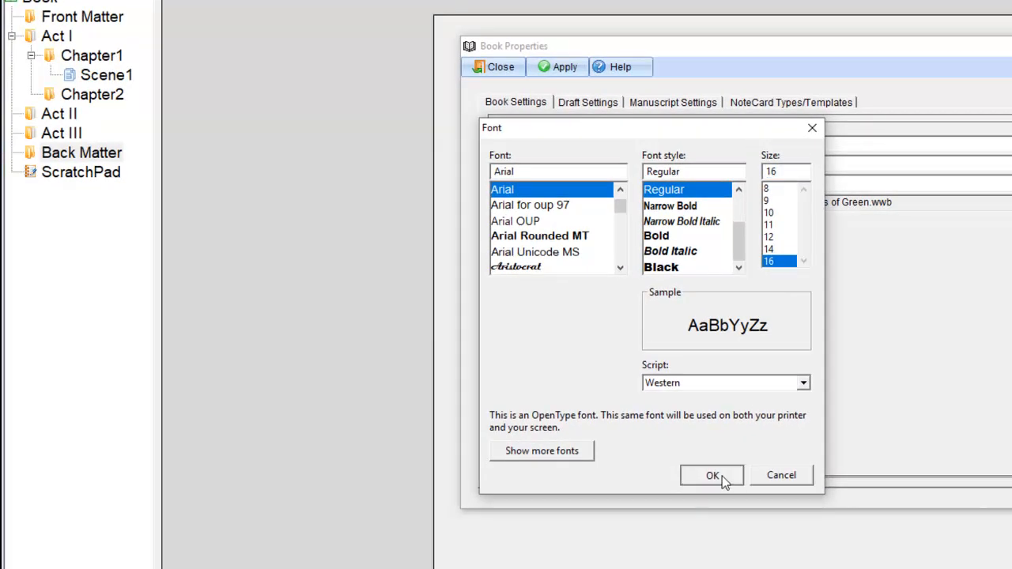
left_click(713, 475)
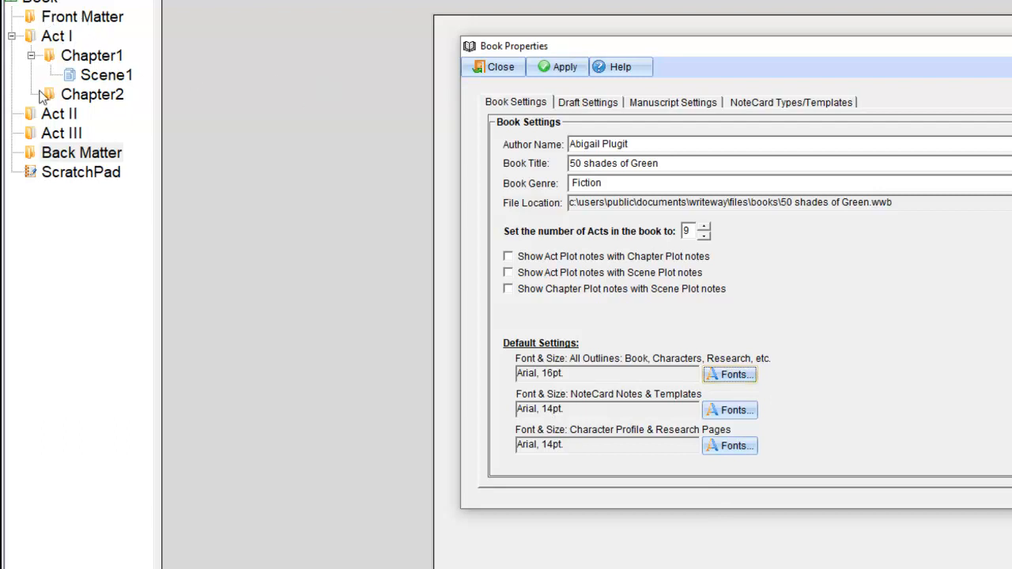
left_click(565, 68)
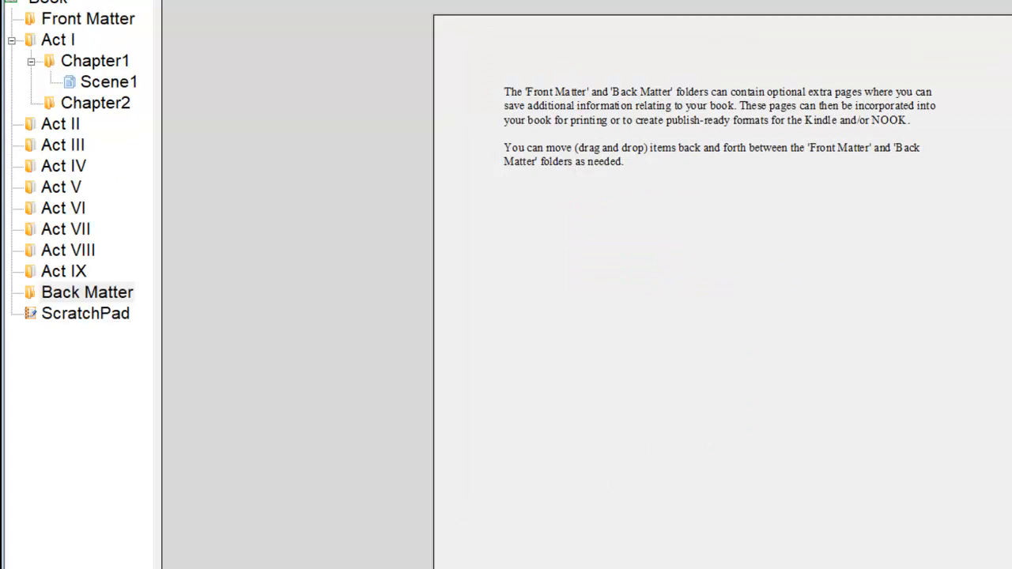
- Set the default font size for all outlines back to 14 pt and apply the book properties
left_click(731, 377)
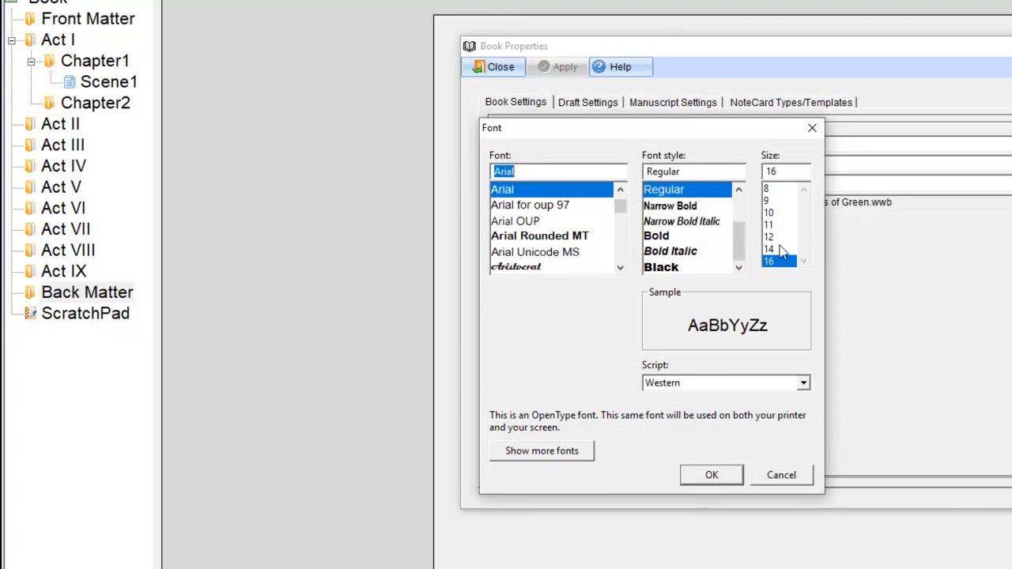
left_click(780, 250)
left_click(714, 475)
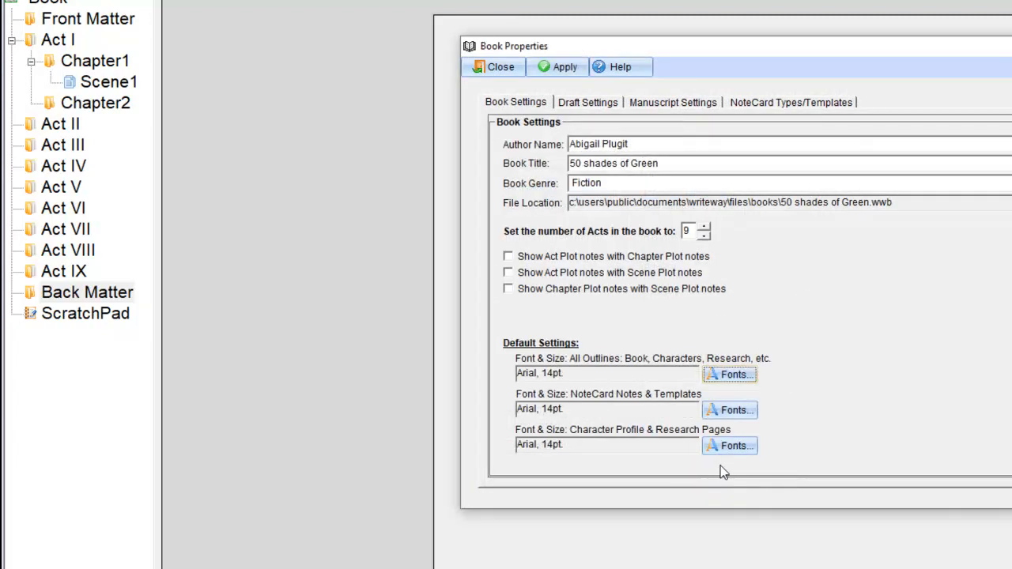
left_click(566, 68)
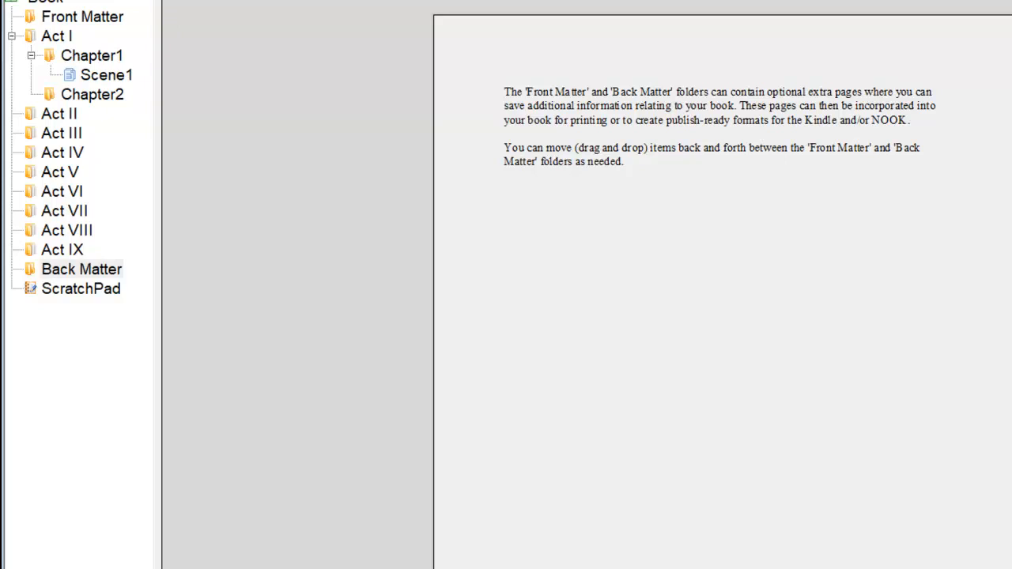
- Open the Character Profiles and enter "Only Child" as the existing character's birth order, on the same line as its label
left_click(337, 33)
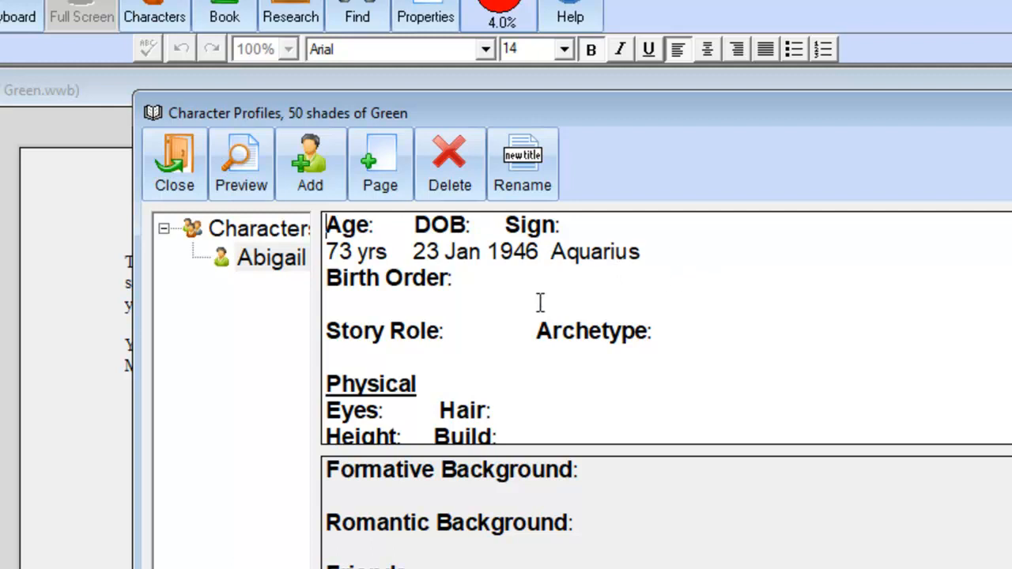
left_click(483, 286)
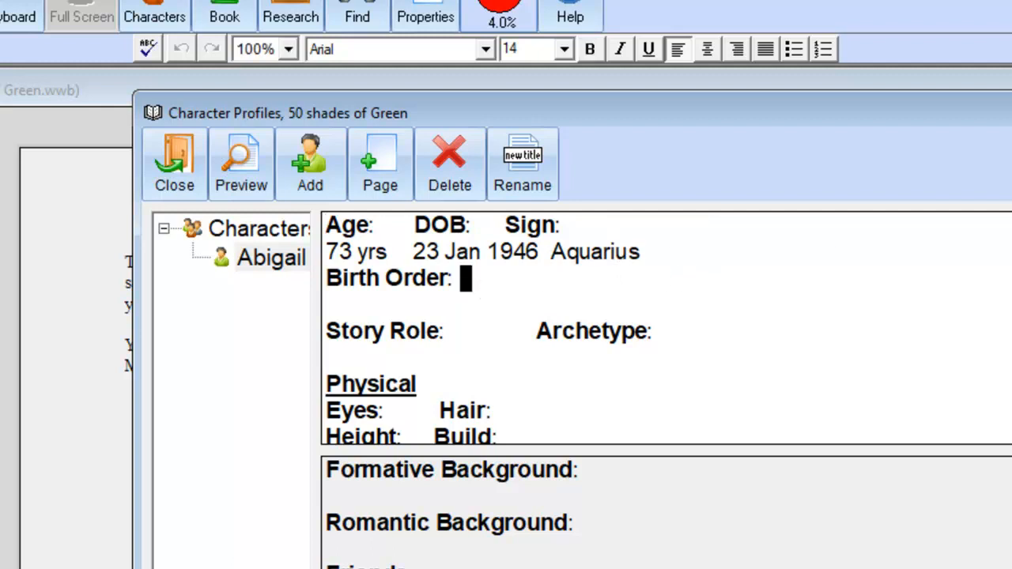
type("ON")
key("BackSpace")
type("nlyhu")
key("BackSpace")
key("BackSpace")
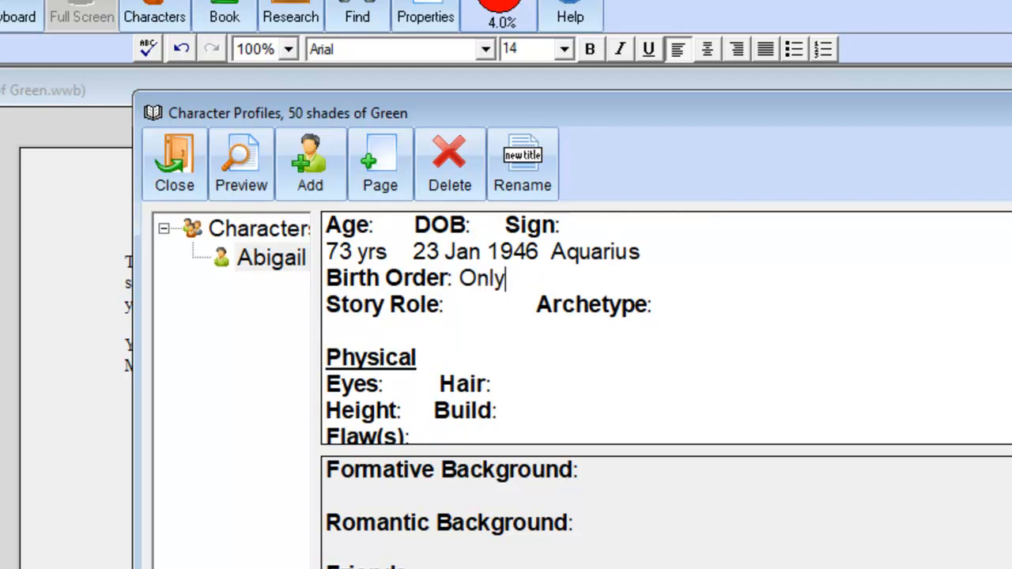
type("Chj")
type("ild")
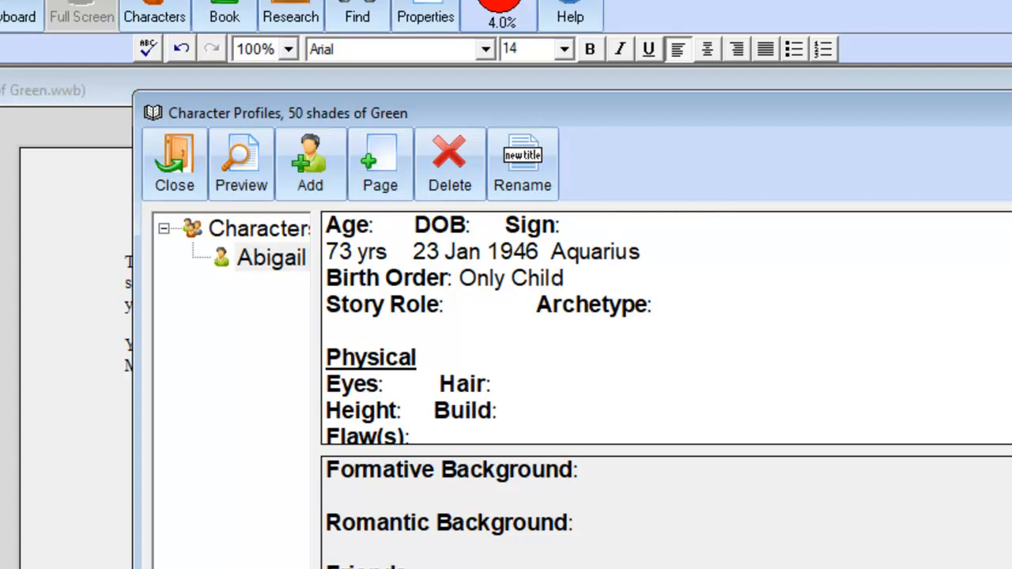
- Enter "Heroine" under Story Role in the character's profile, on its own line above the Physical heading
left_click(349, 331)
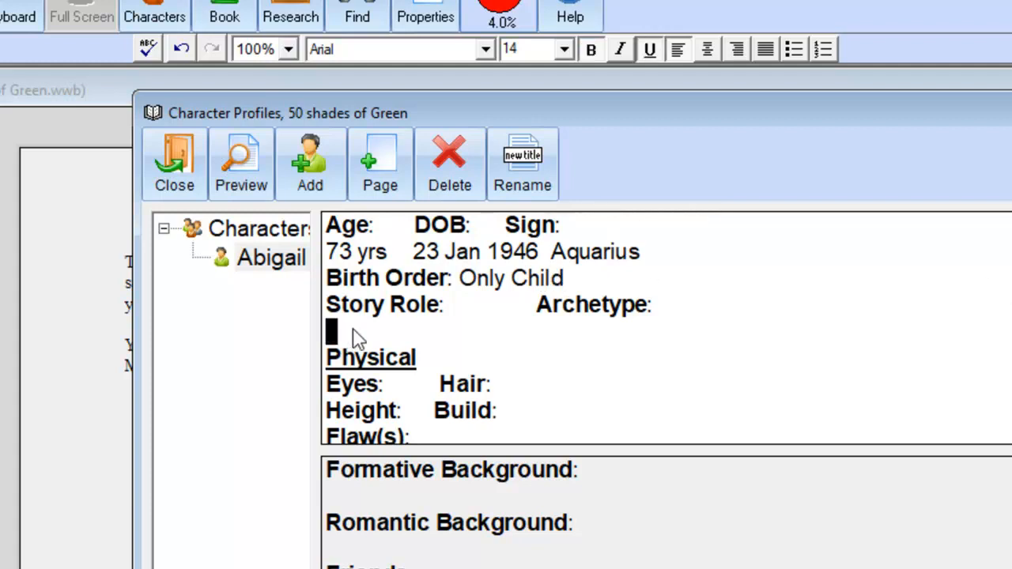
type("Her")
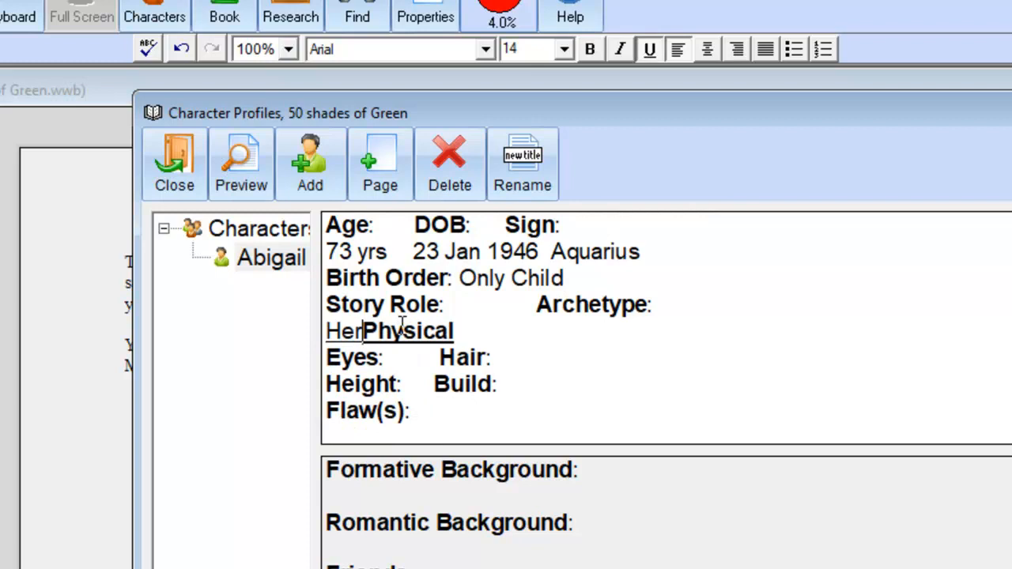
type("oin")
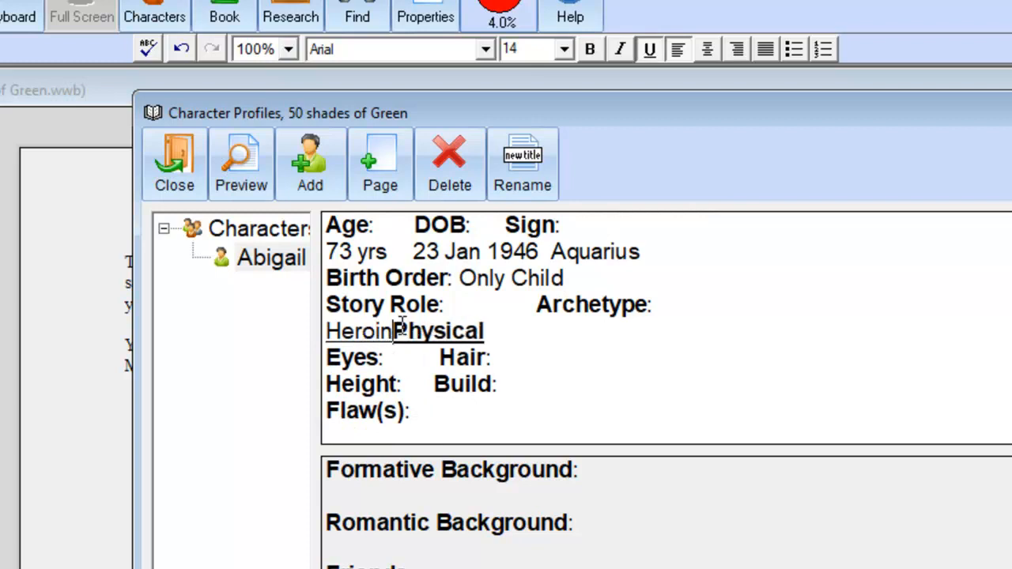
type("e")
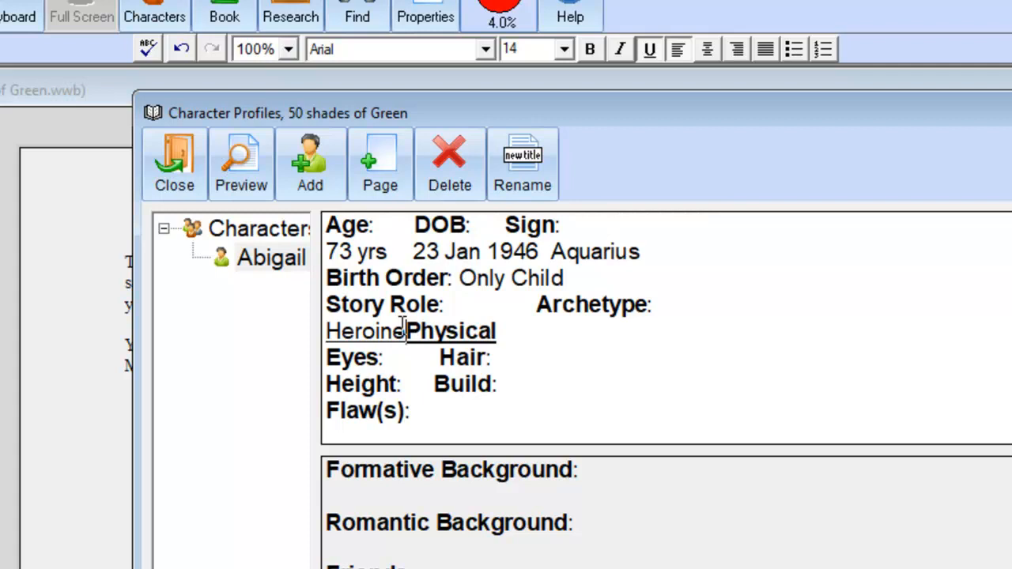
key("Return")
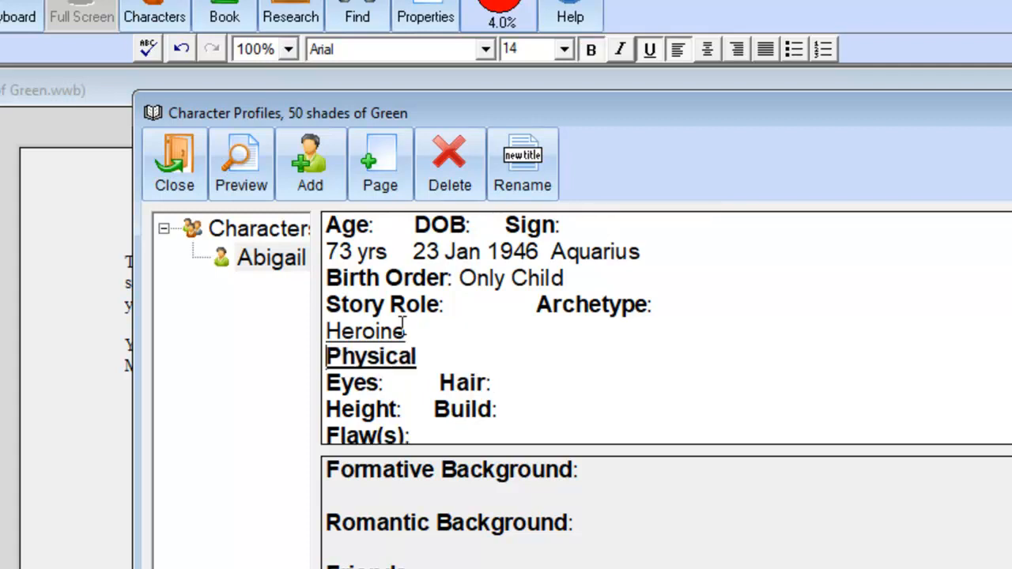
- Fill in the character's physical details with "Green" for the eyes and "Grey" for the hair
left_click(403, 383)
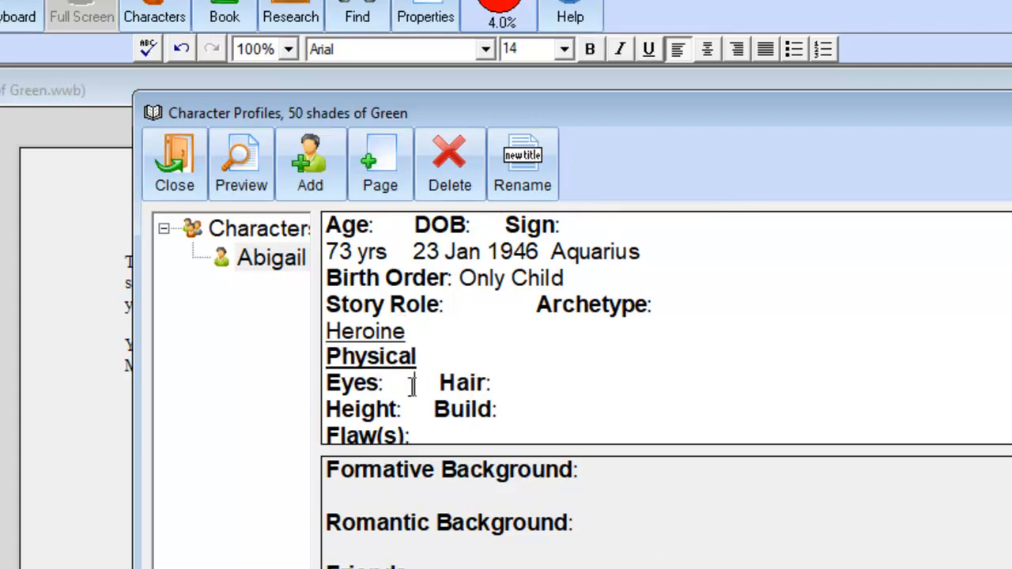
type("2")
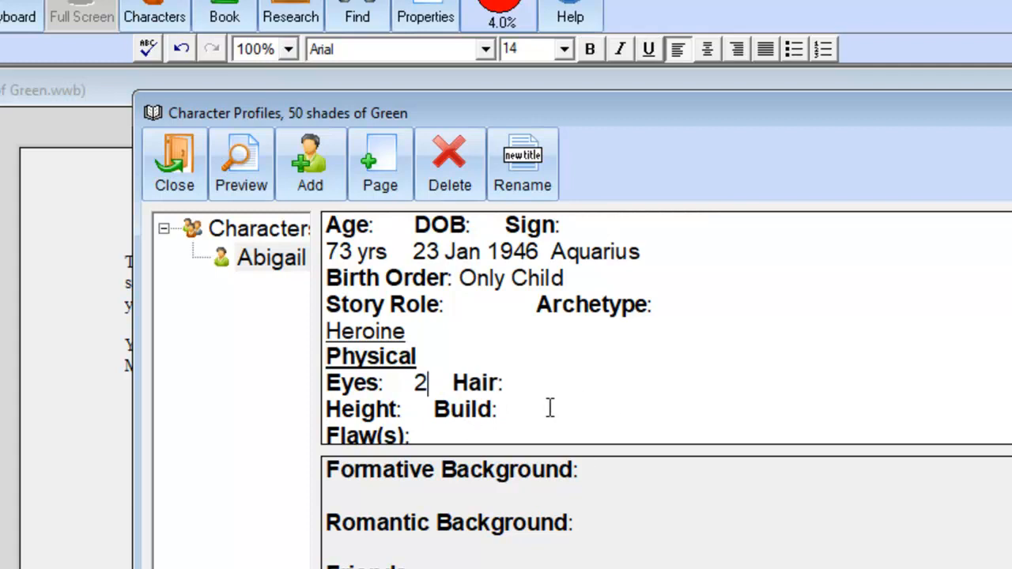
left_click_drag(423, 383, 408, 385)
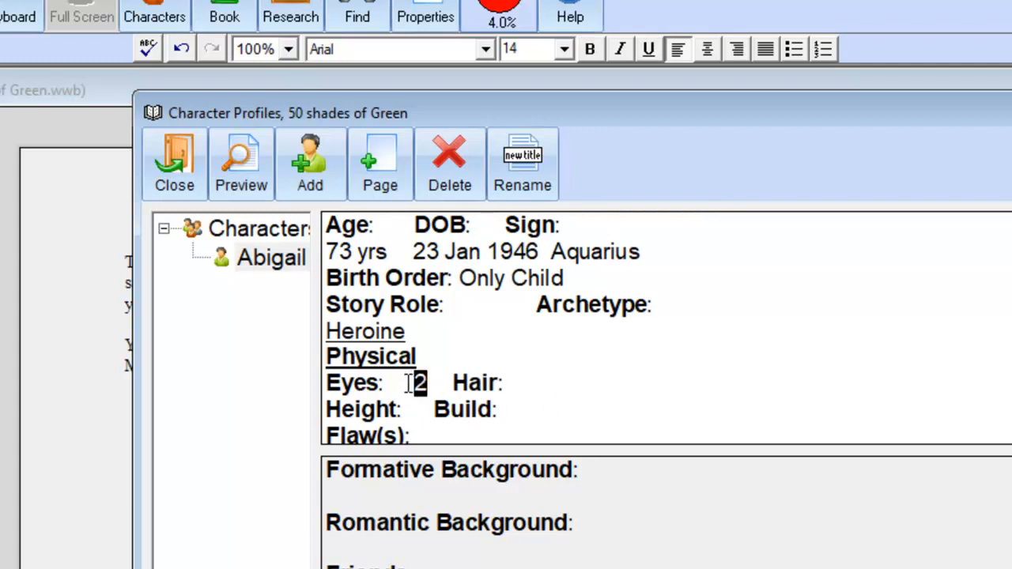
type("Green")
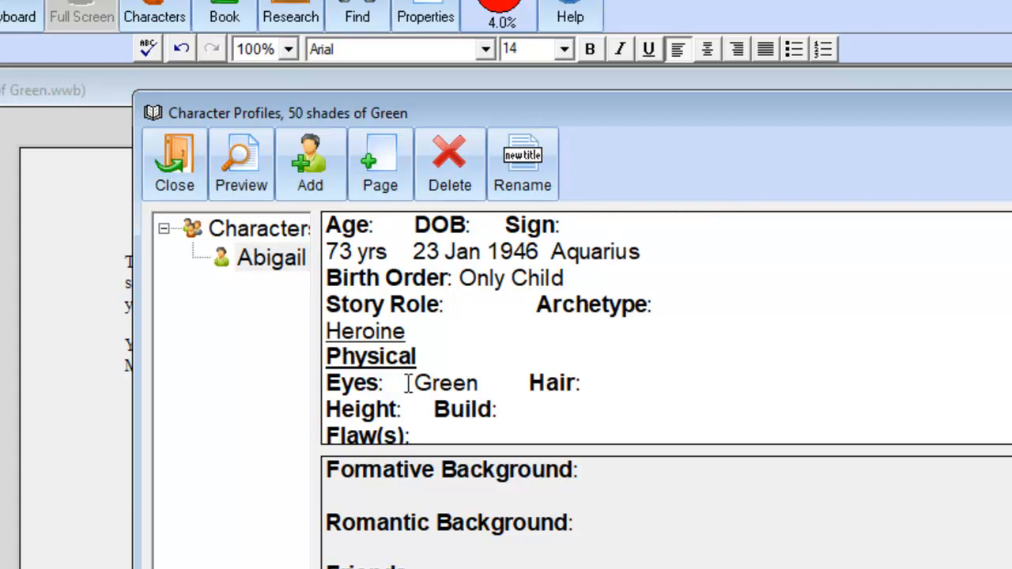
type("Grey")
- Enter the character's height as 5'2 and build as "Slight" in the Physical section of the profile
left_click(420, 416)
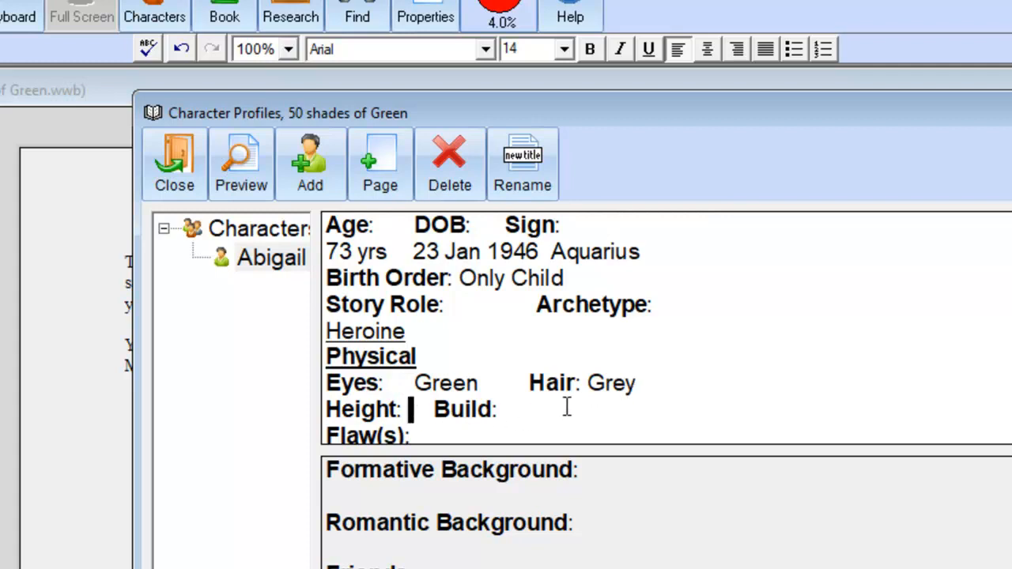
type("5")
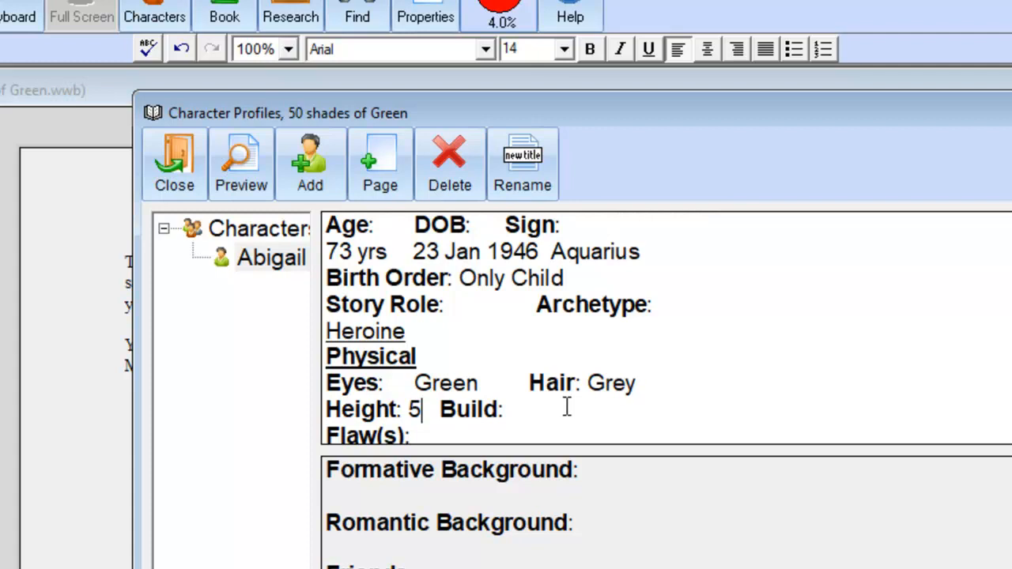
type("'")
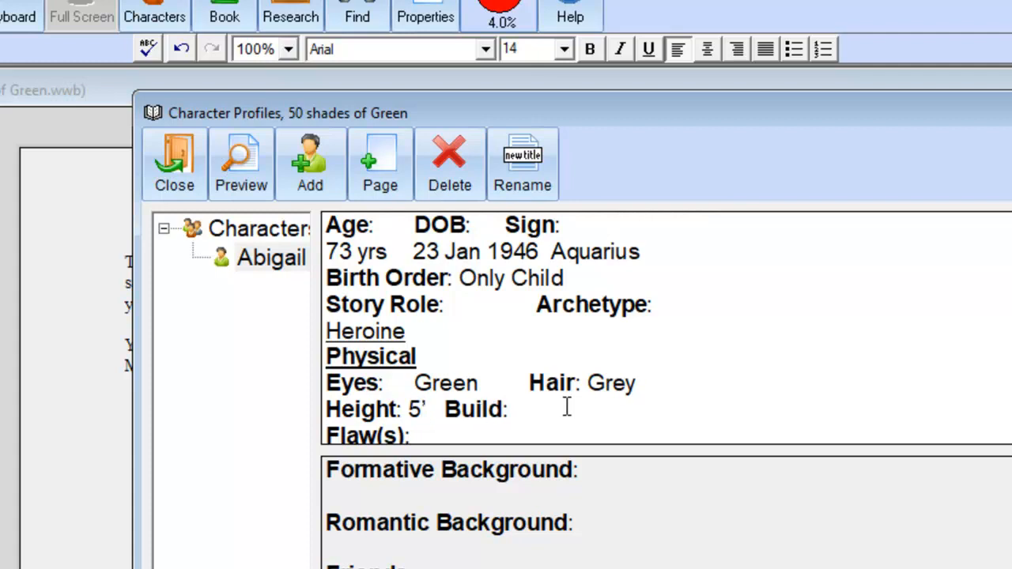
type("2")
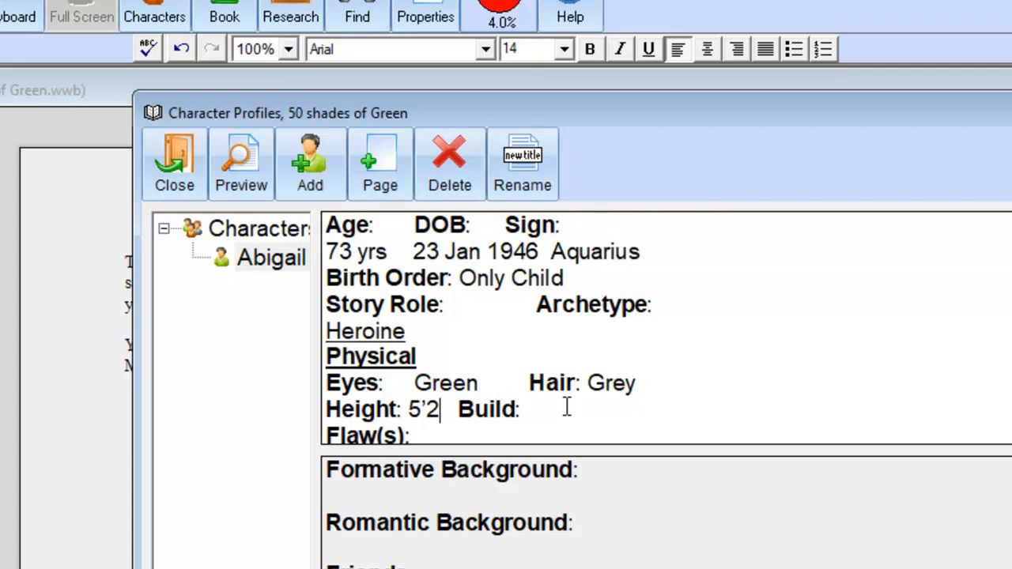
double_click(565, 407)
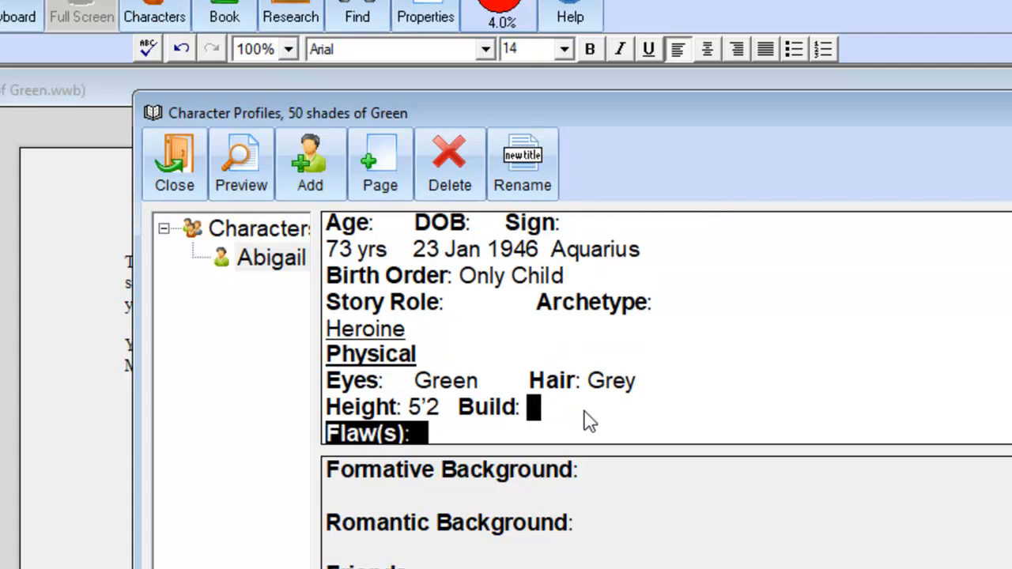
left_click(585, 410)
type("Sligt")
key("BackSpace")
type("ht")
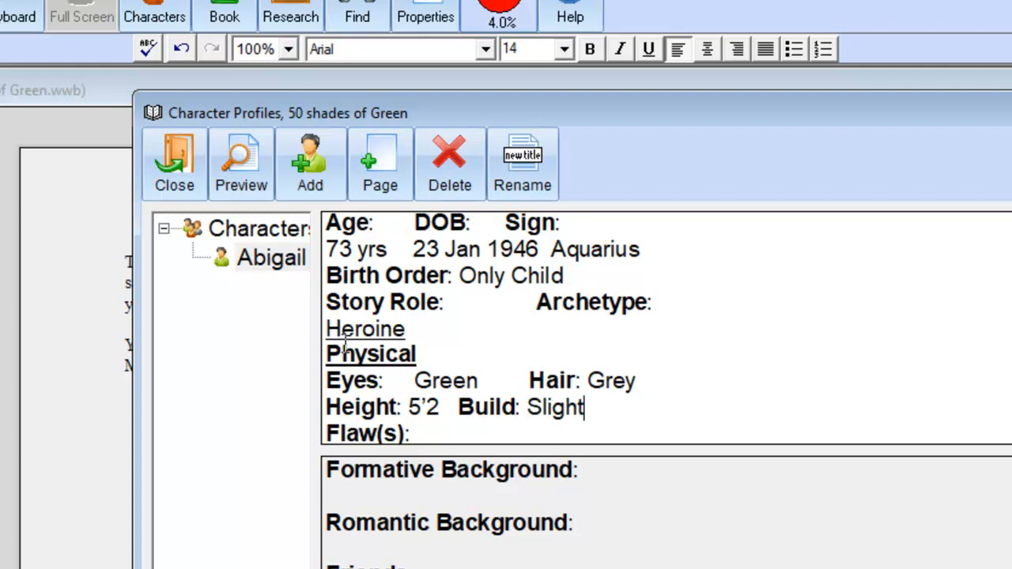
left_click(274, 264)
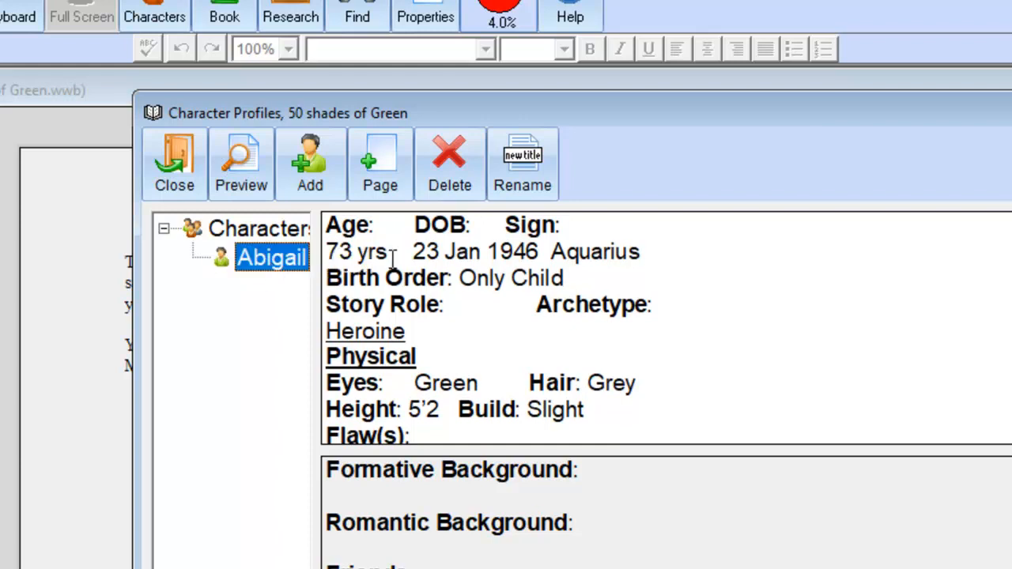
left_click(864, 395)
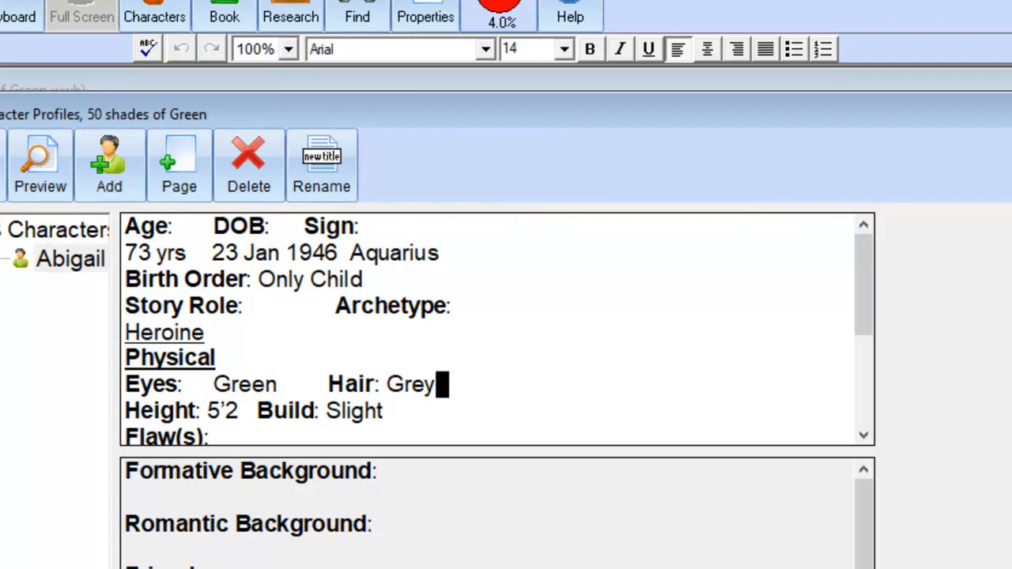
- Move the character's picture from the Word document into the character's profile, under Romantic Background
key("super")
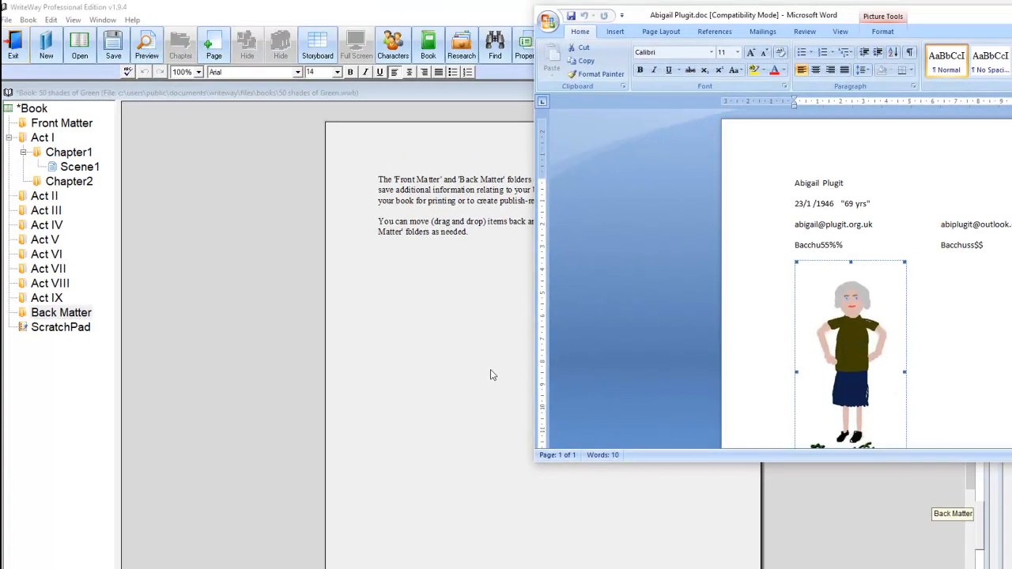
left_click_drag(953, 17, 509, 132)
left_click(394, 47)
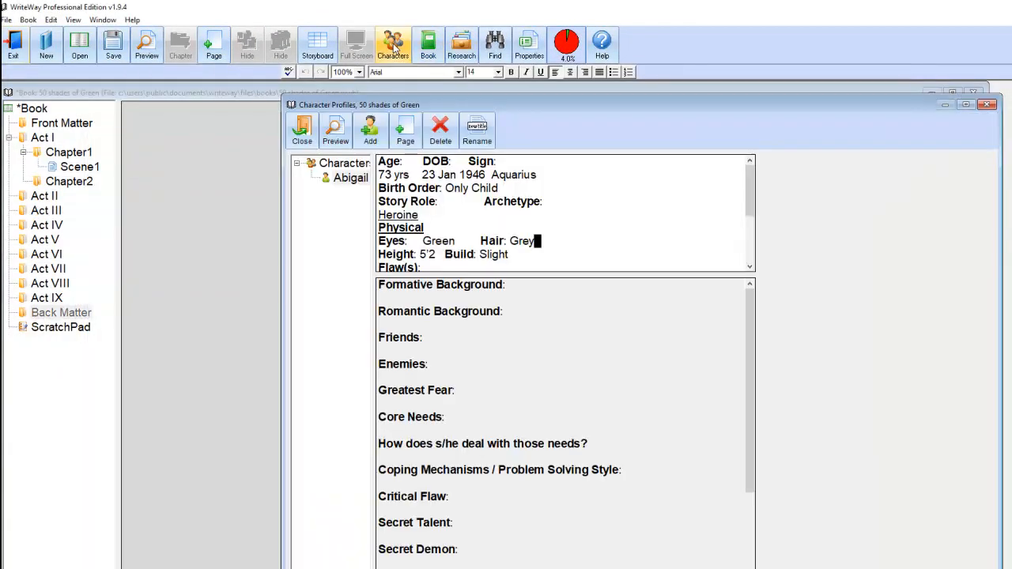
key("alt+Tab")
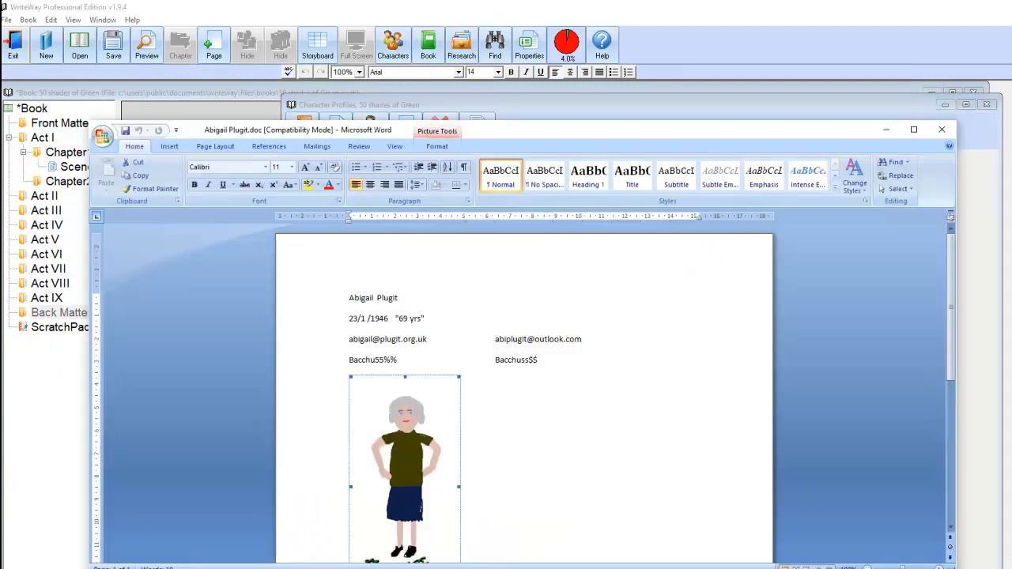
left_click_drag(484, 130, 1008, 131)
left_click(486, 351)
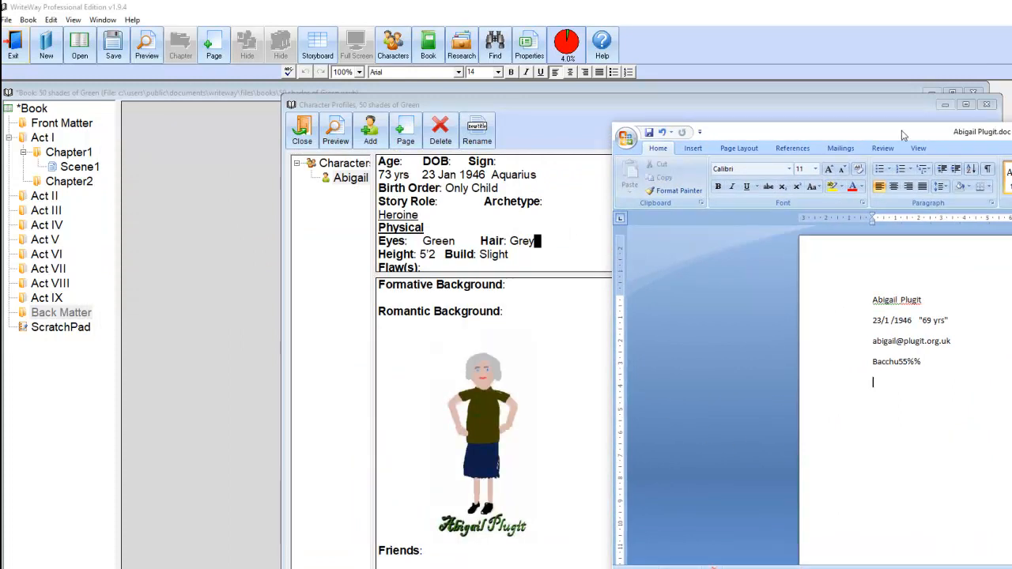
- Close the Character Profiles, the 50 shades of Green book and the Word document without saving changes
left_click_drag(897, 132, 409, 137)
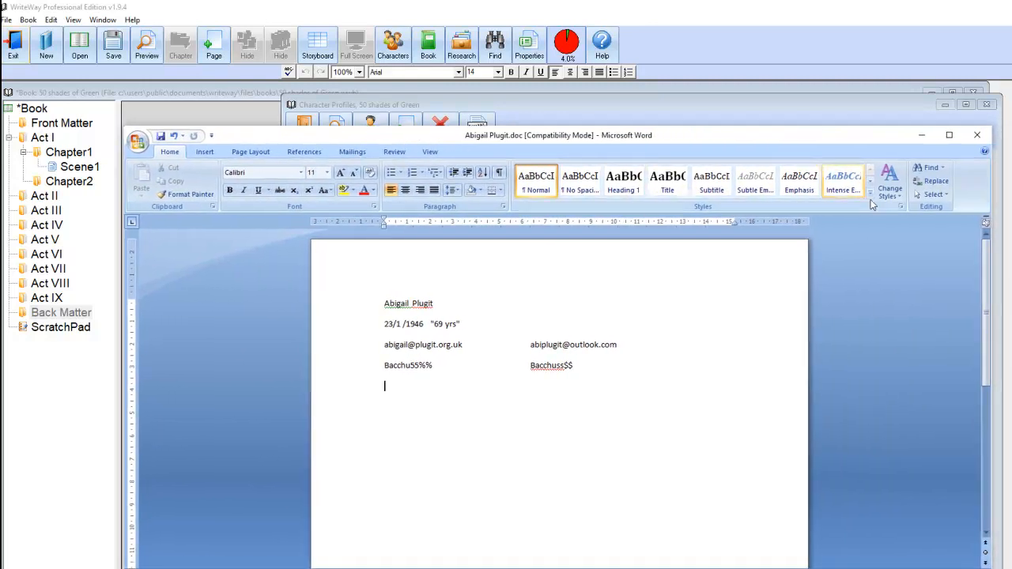
left_click(986, 105)
left_click(986, 104)
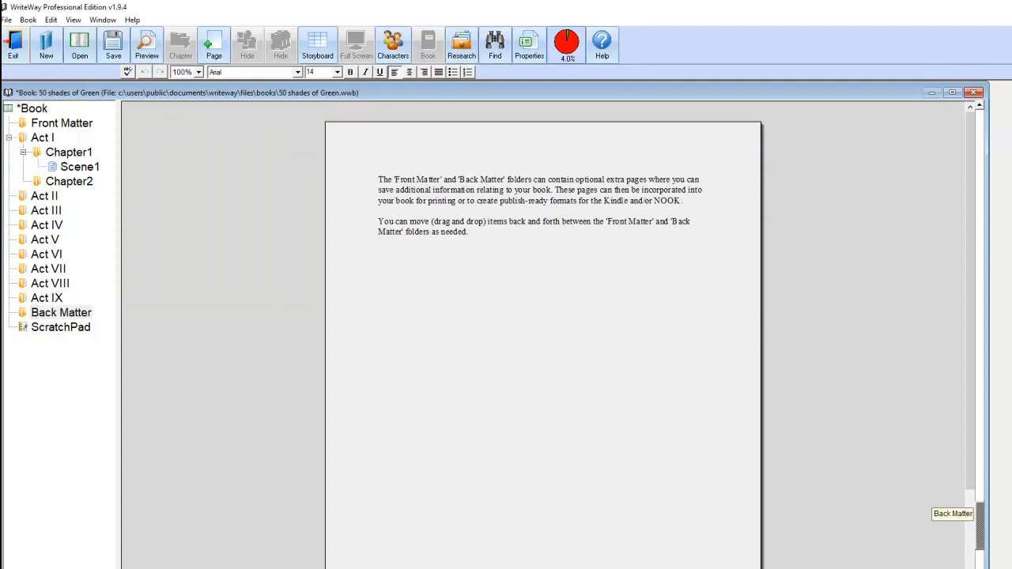
left_click(380, 568)
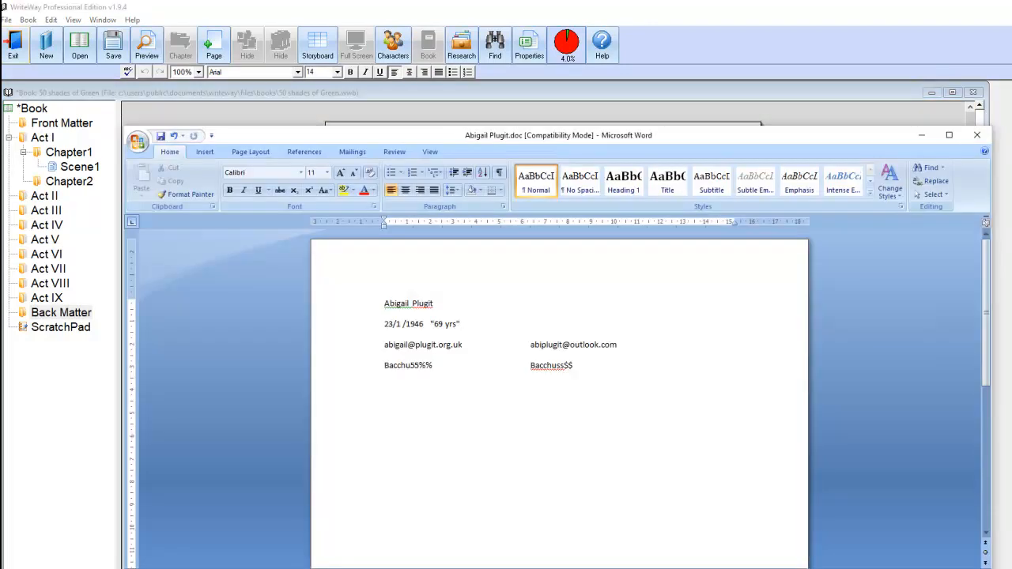
left_click(972, 93)
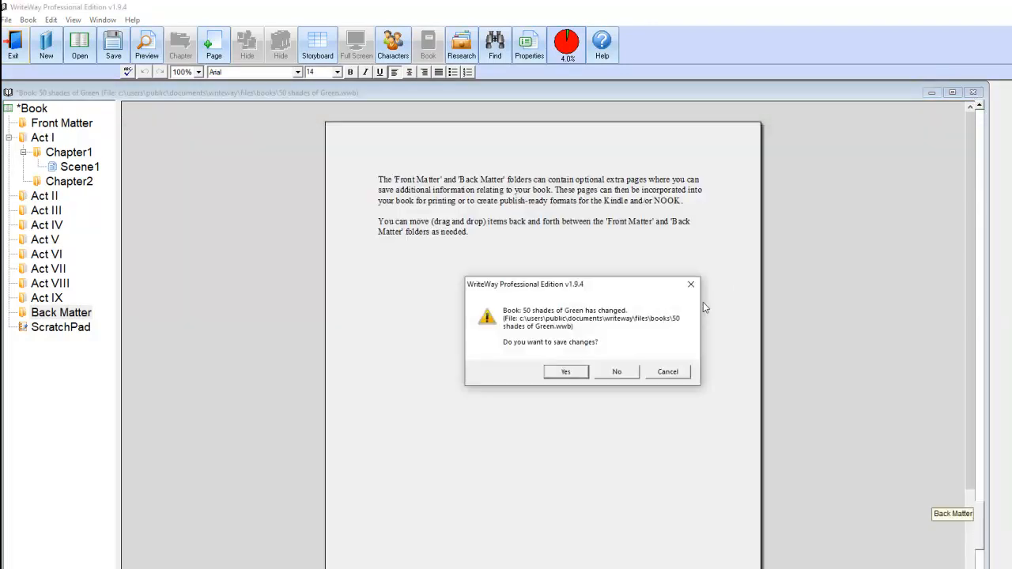
left_click(610, 375)
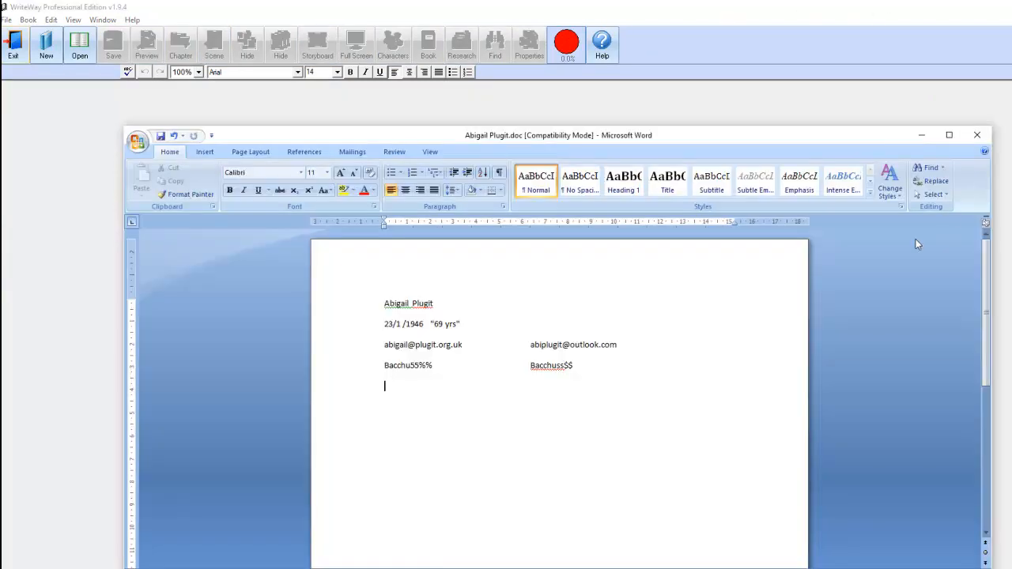
left_click(980, 140)
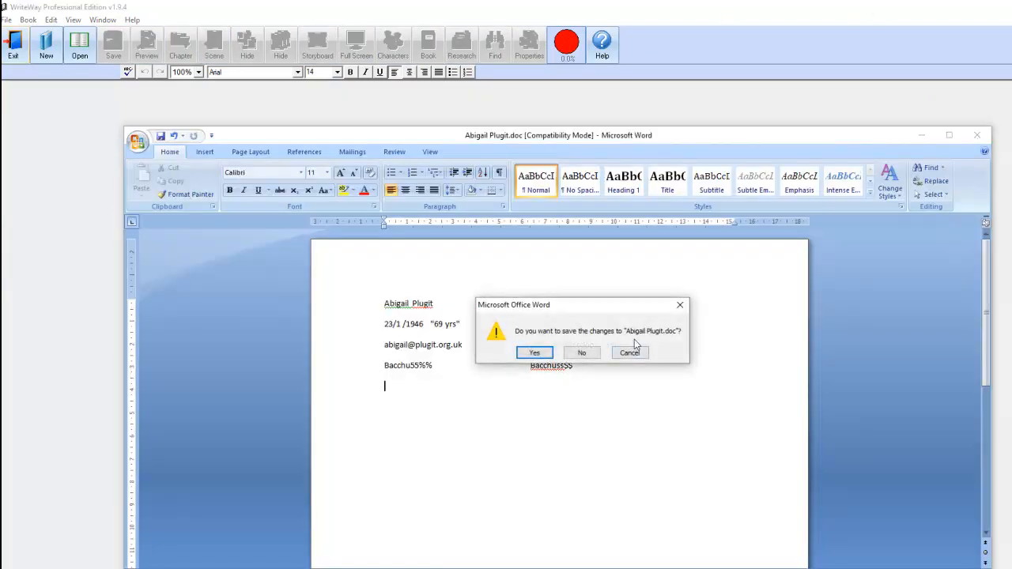
left_click(584, 355)
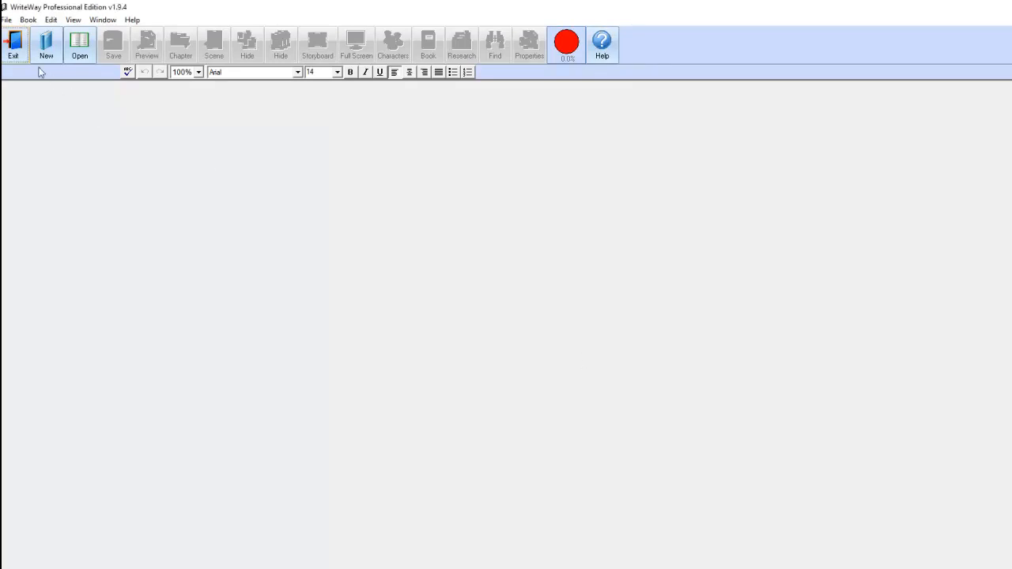
- Reopen the 50 shades of Green book and bring its Character Profiles fully into view, with the cursor below Birth Order
left_click(67, 42)
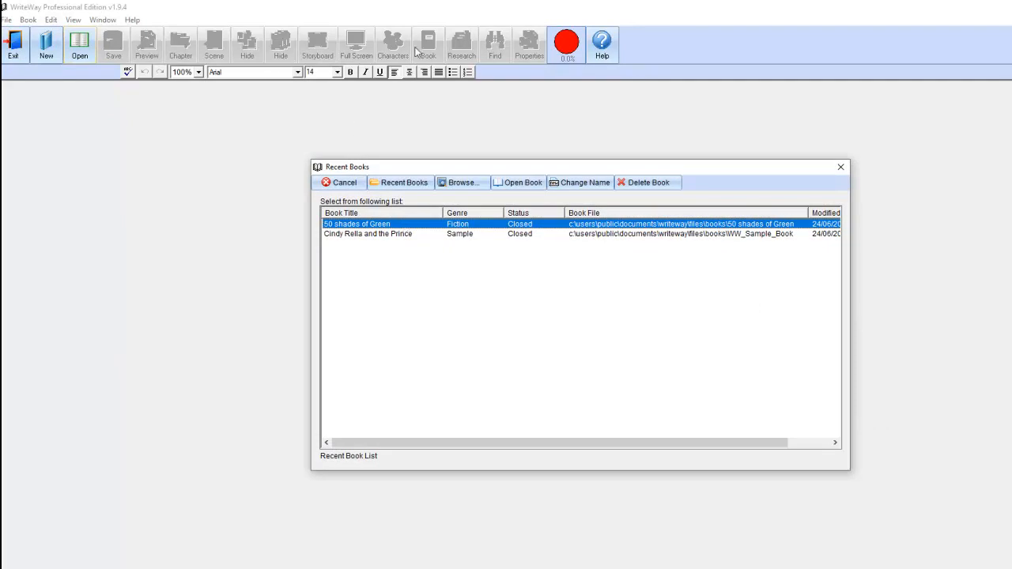
double_click(487, 225)
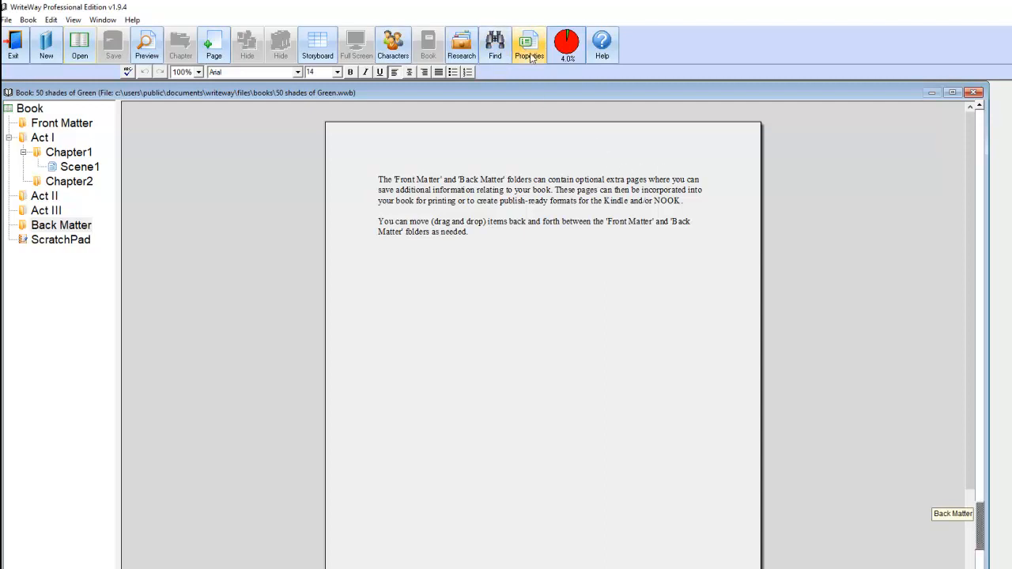
left_click(390, 46)
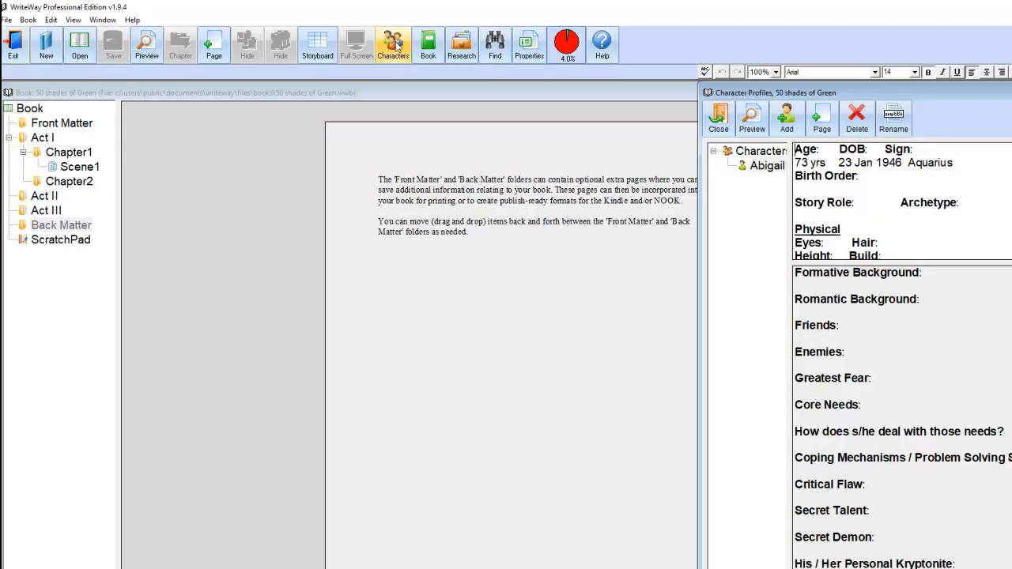
scroll(902, 418, "down", 4)
scroll(901, 418, "up", 4)
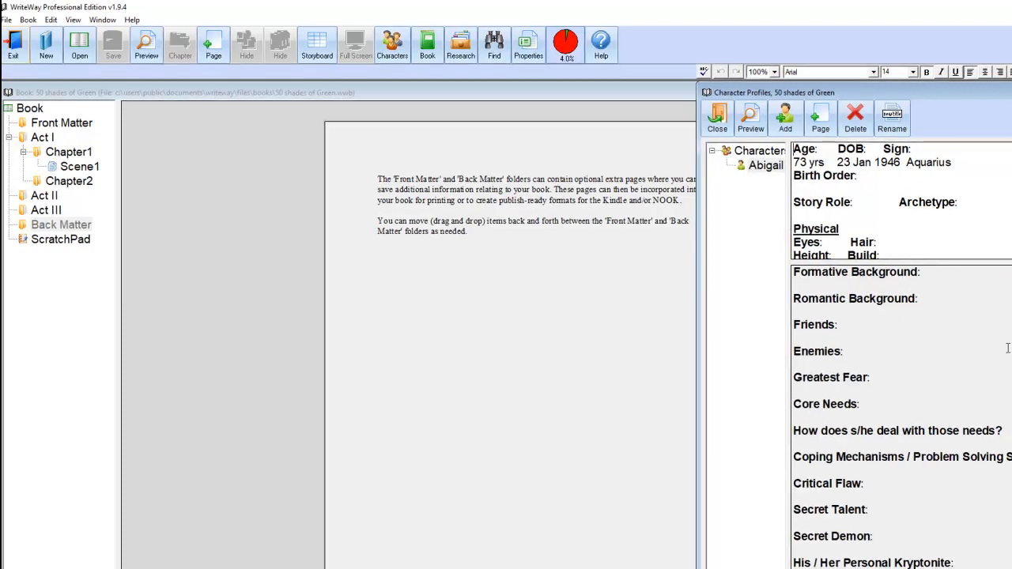
left_click_drag(871, 87, 797, 79)
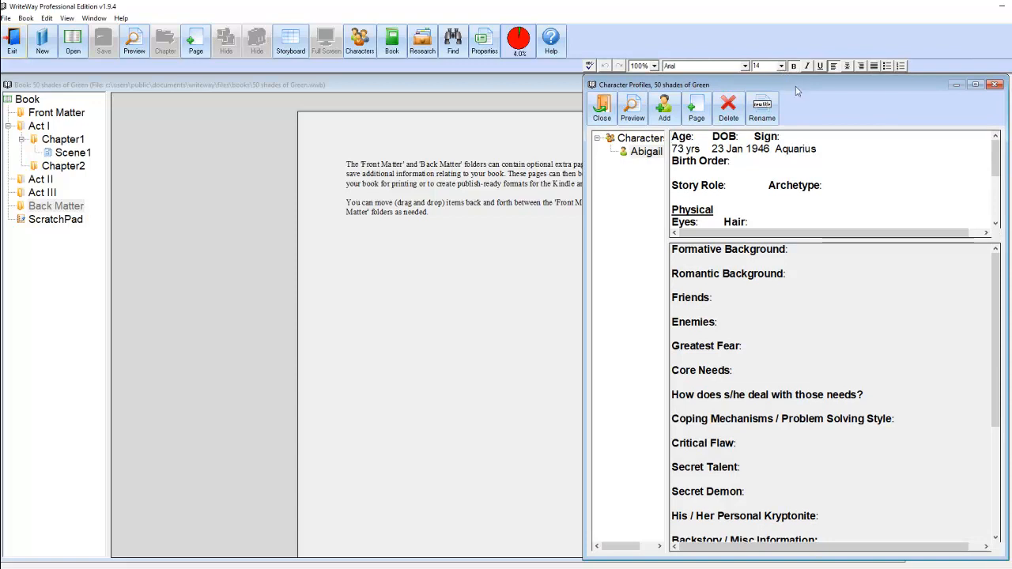
left_click(696, 174)
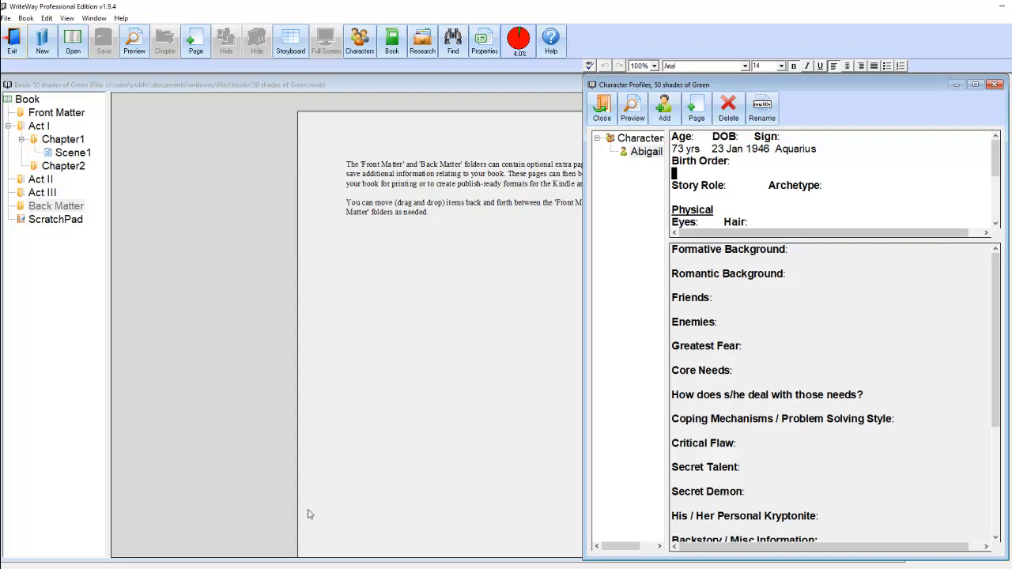
left_click_drag(815, 82, 495, 94)
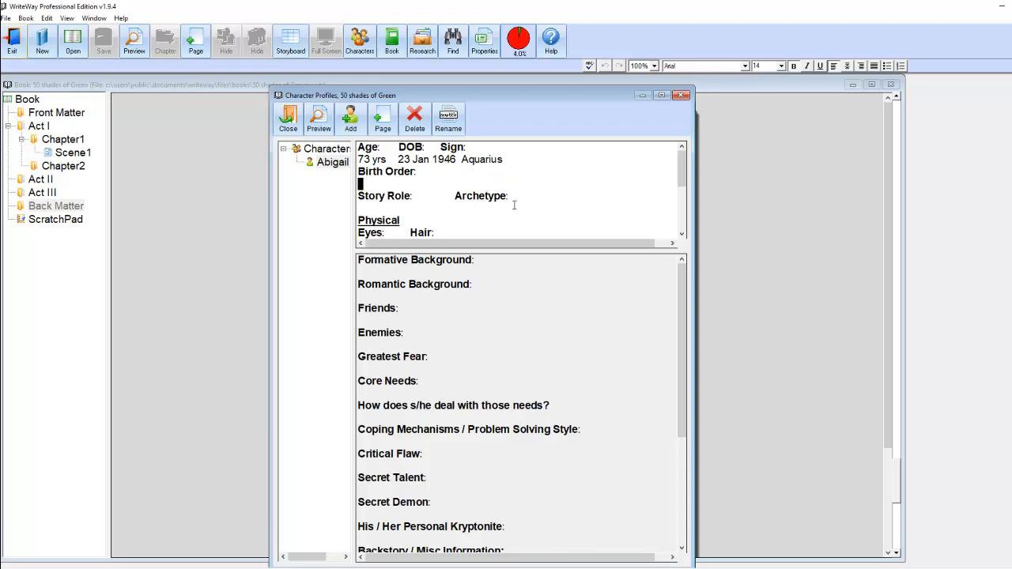
- Open the sample book Cindy Rella and the Prince and display its Character Profiles
left_click(73, 41)
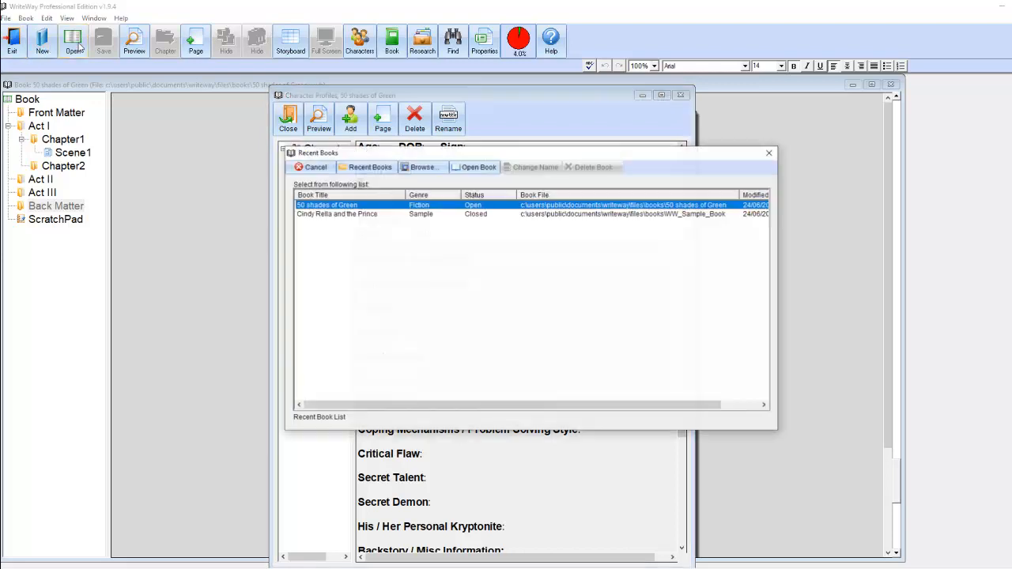
double_click(310, 215)
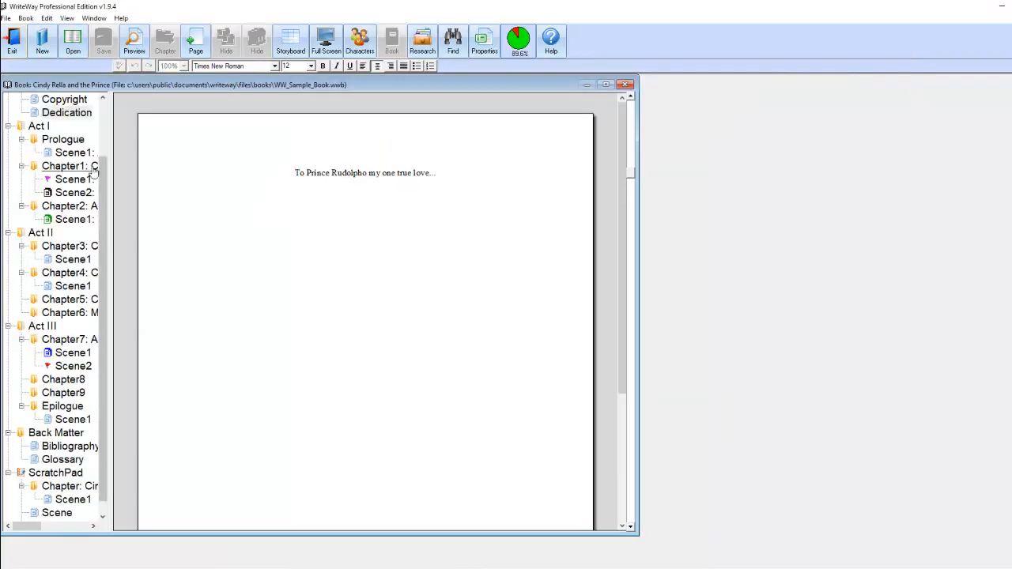
left_click(363, 49)
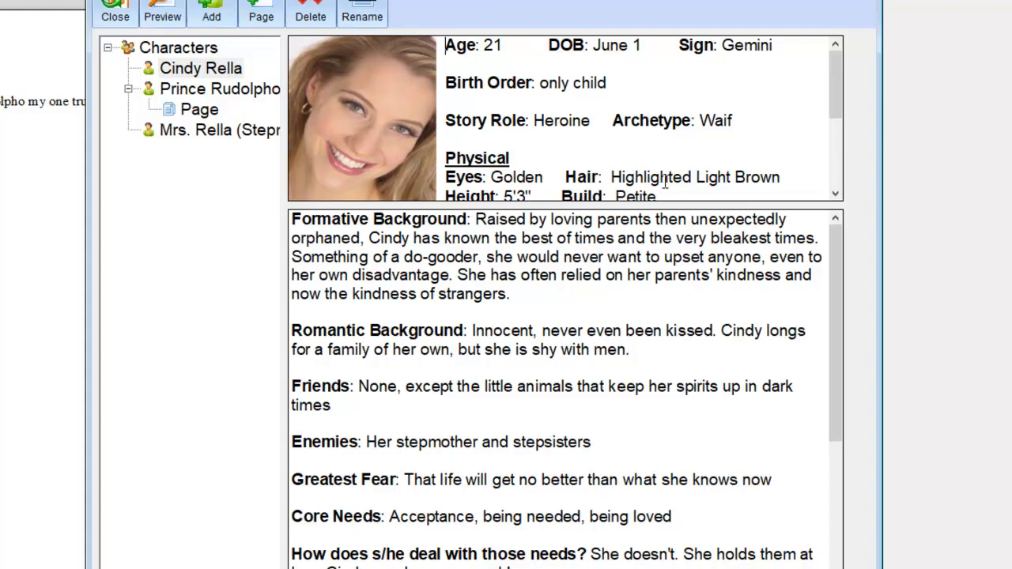
- Change the nickname in the sample heroine's profile to "Cinders"
scroll(669, 180, "down", 1)
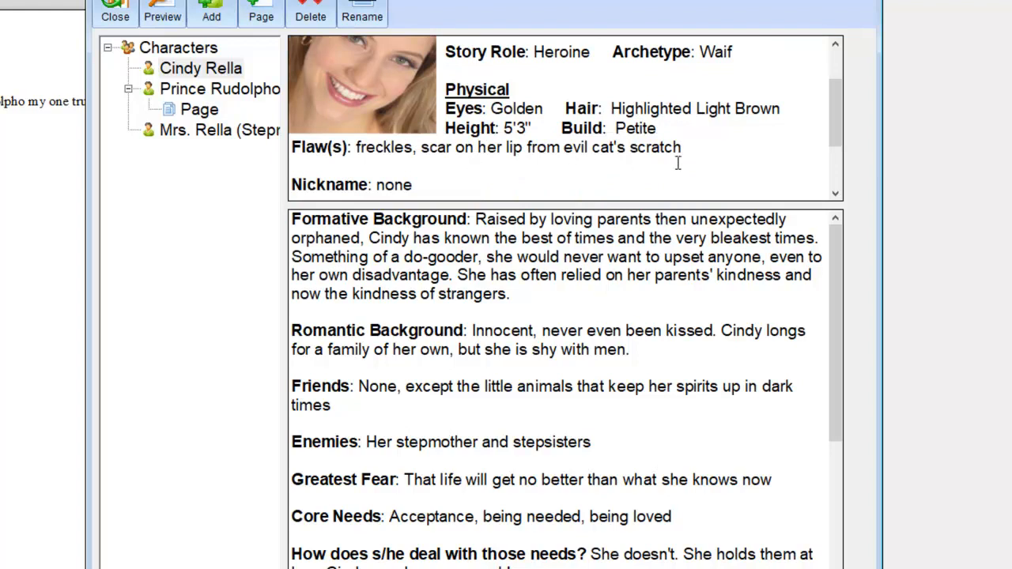
scroll(546, 159, "down", 1)
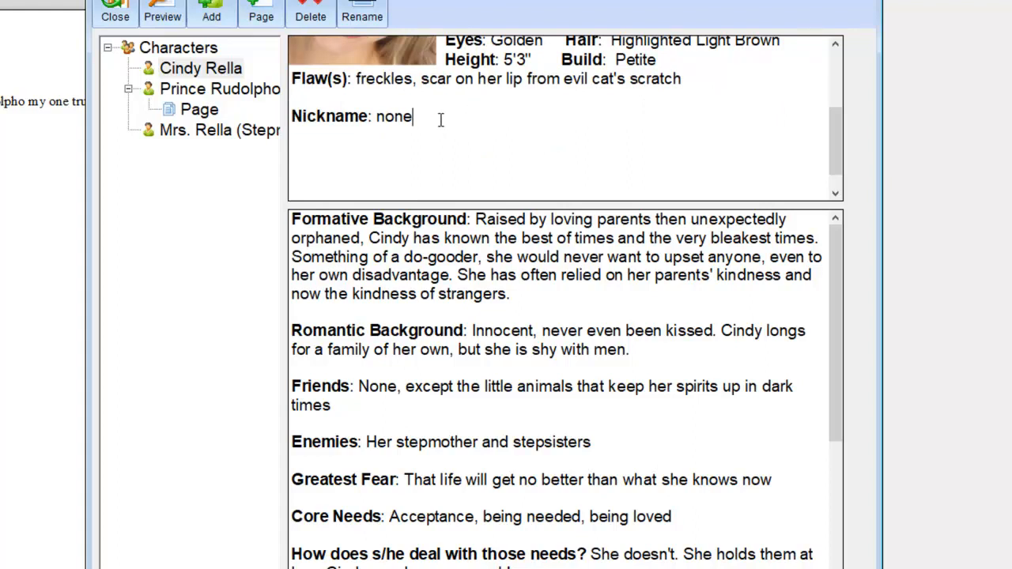
key("BackSpace")
key("BackSpace")
key("BackSpace")
key("BackSpace")
type("Cinders")
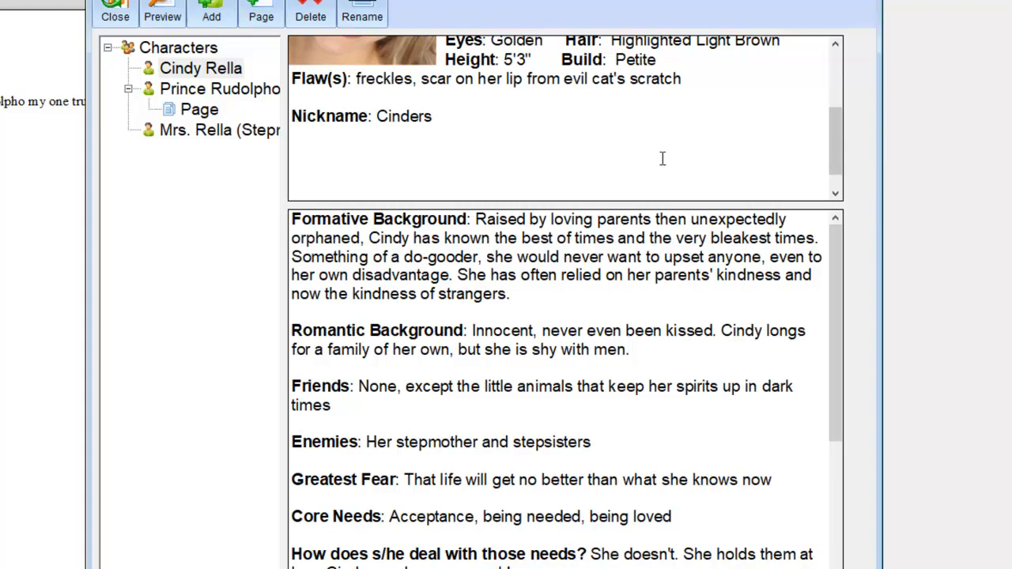
- Read through the heroine's background fields from Formative Background to Backstory / Misc Information, and close the Character Profiles
scroll(653, 278, "down", 8)
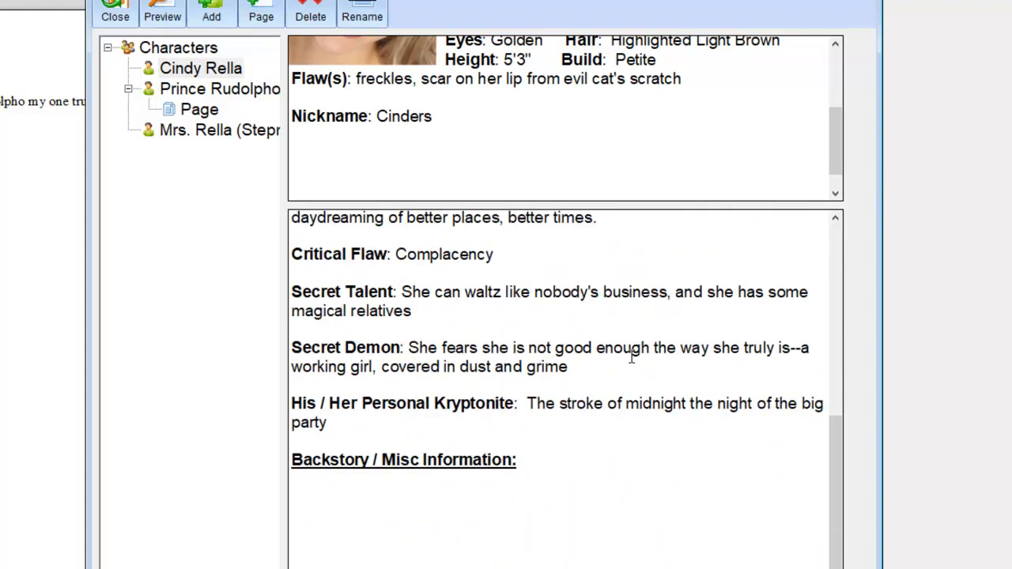
scroll(554, 396, "up", 8)
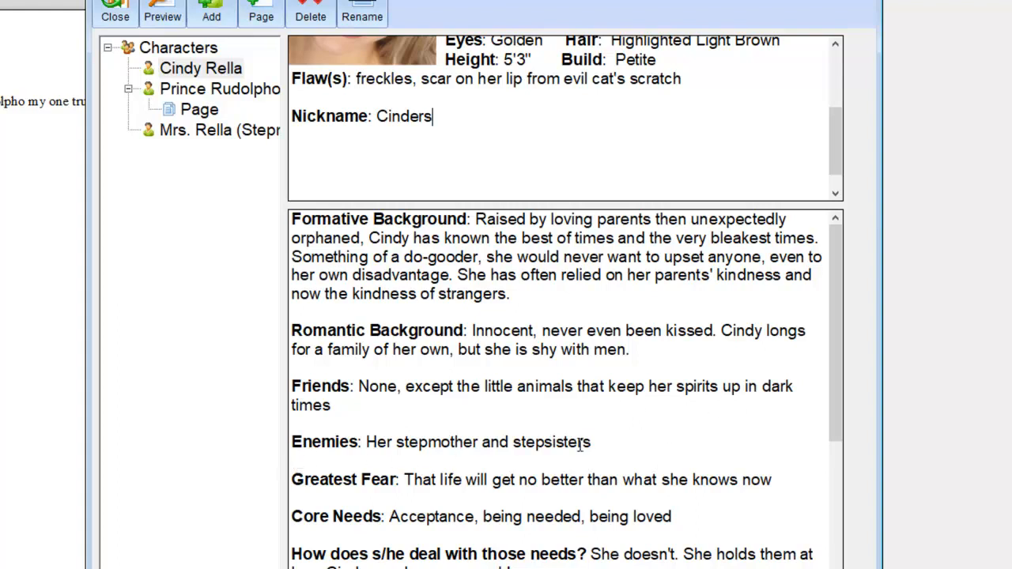
left_click_drag(840, 447, 836, 534)
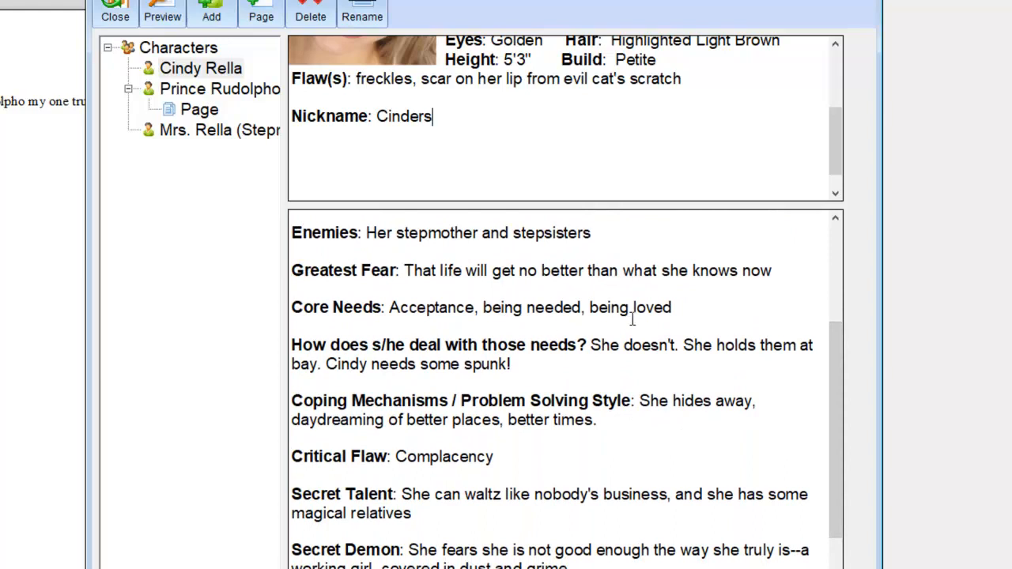
scroll(438, 534, "down", 5)
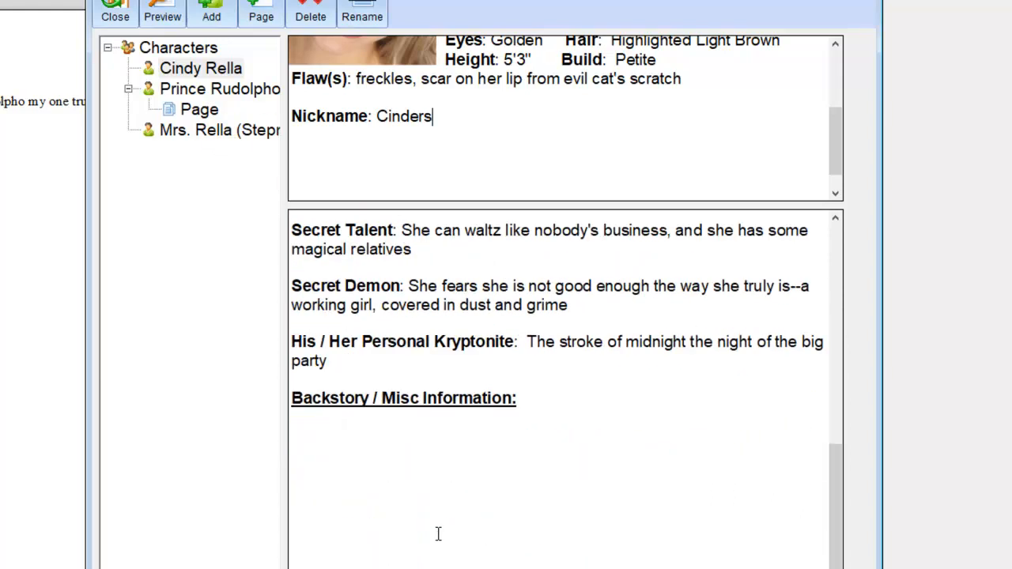
scroll(474, 411, "up", 9)
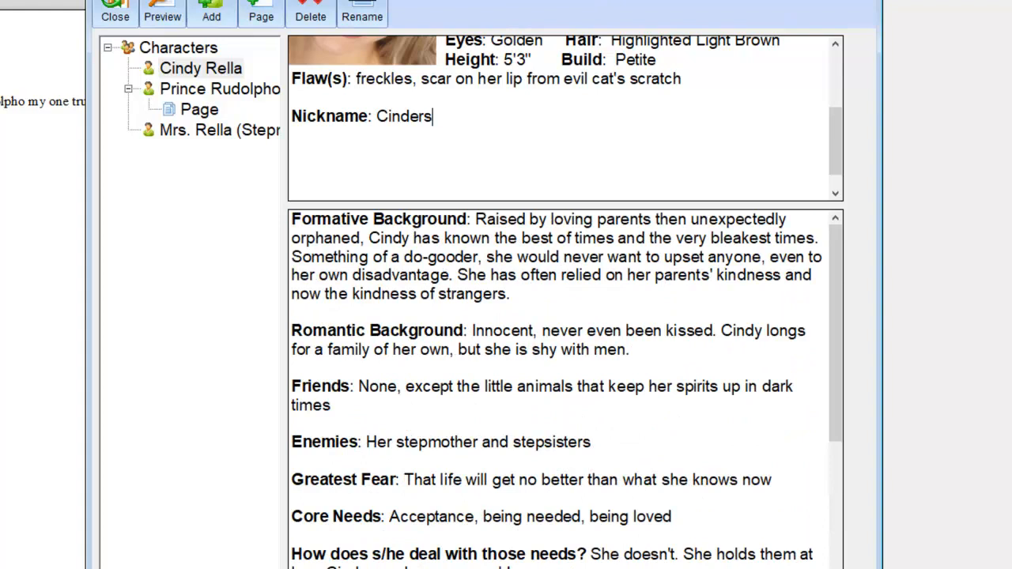
key("alt+F4")
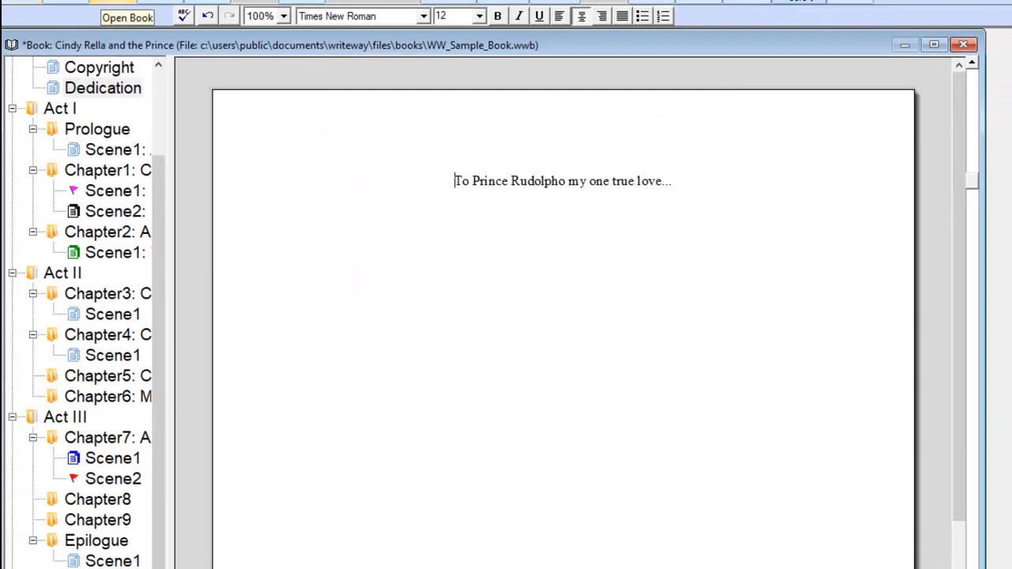
- Switch back to the 50 shades of Green book, saving the changes to Cindy Rella and the Prince
left_click(110, 4)
left_click(533, 247)
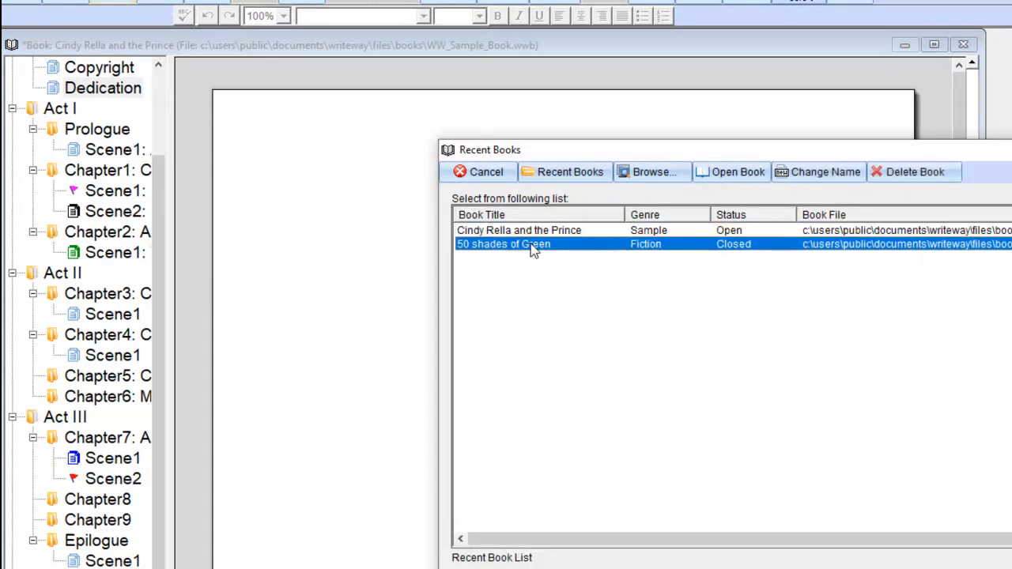
double_click(534, 247)
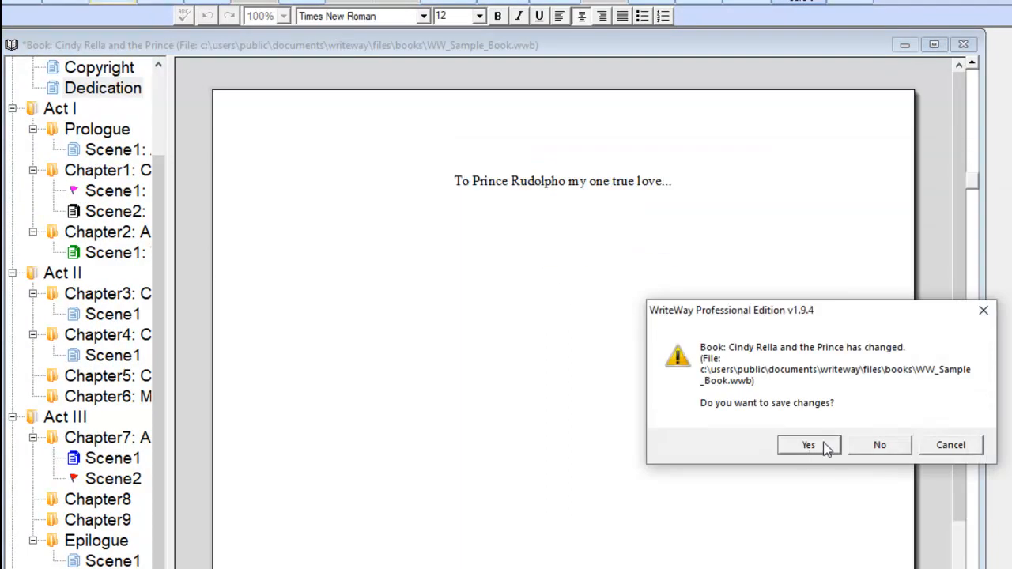
left_click(819, 447)
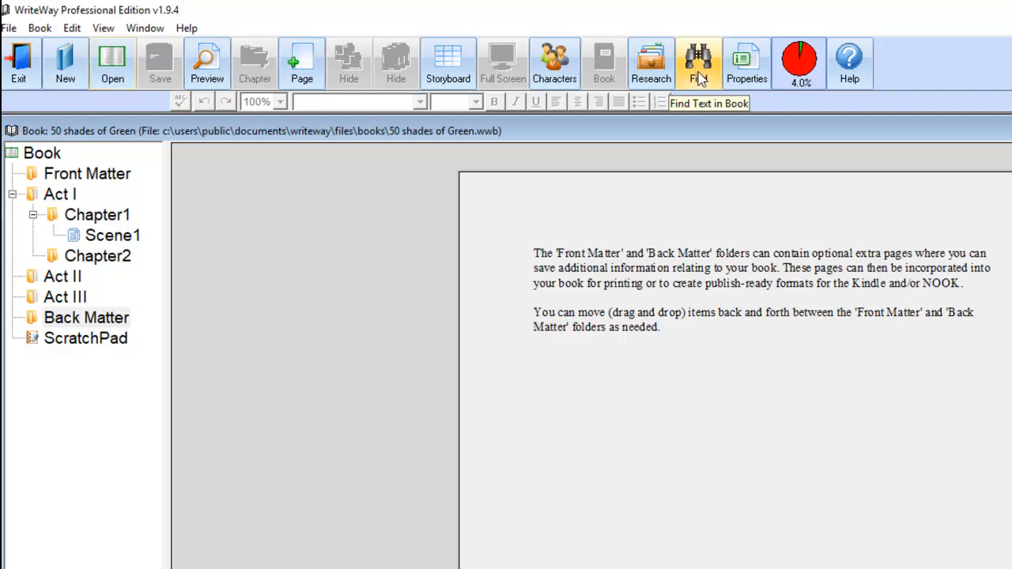
- Open Word Count Tracking for the 50 shades of Green book
left_click(802, 63)
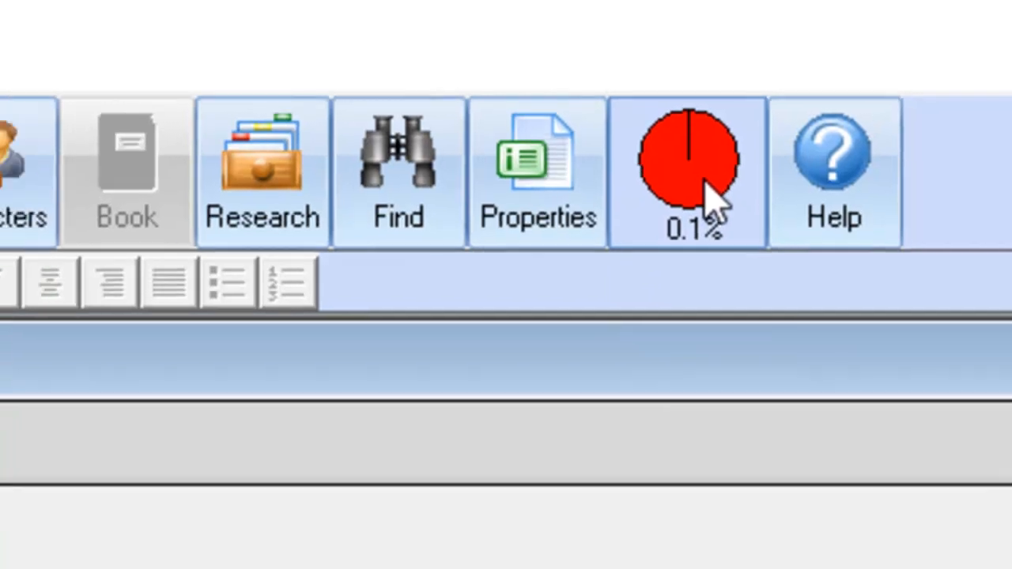
left_click(690, 188)
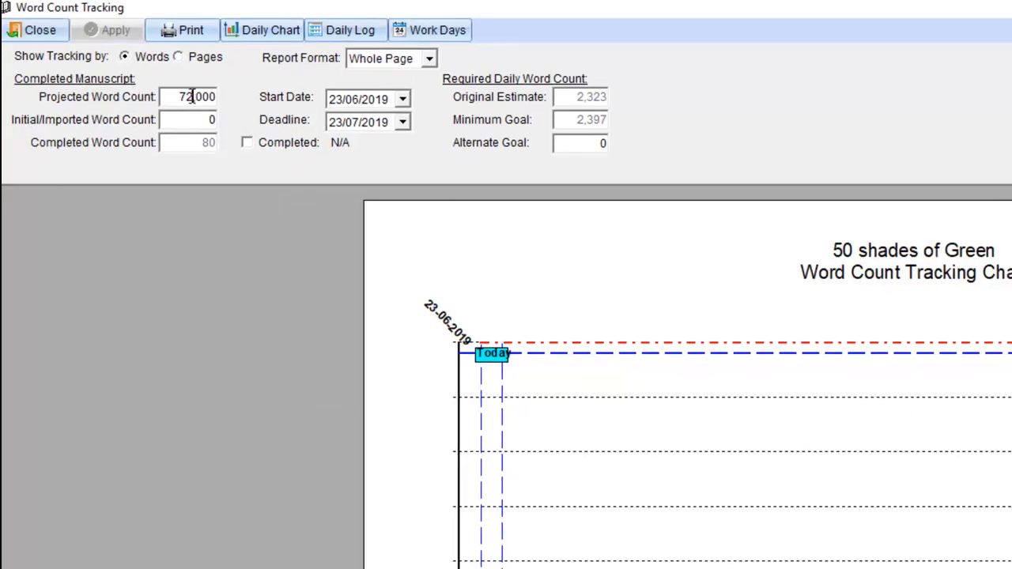
- Set the book's projected word count to 1,000 and apply the change to the tracking chart
left_click_drag(192, 96, 162, 96)
type("1")
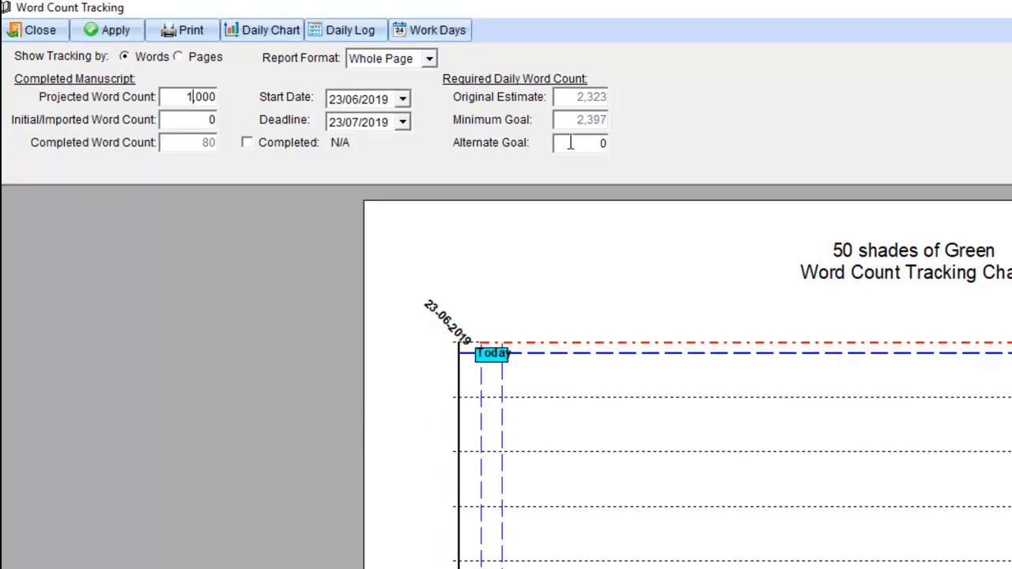
left_click(119, 33)
left_click(28, 29)
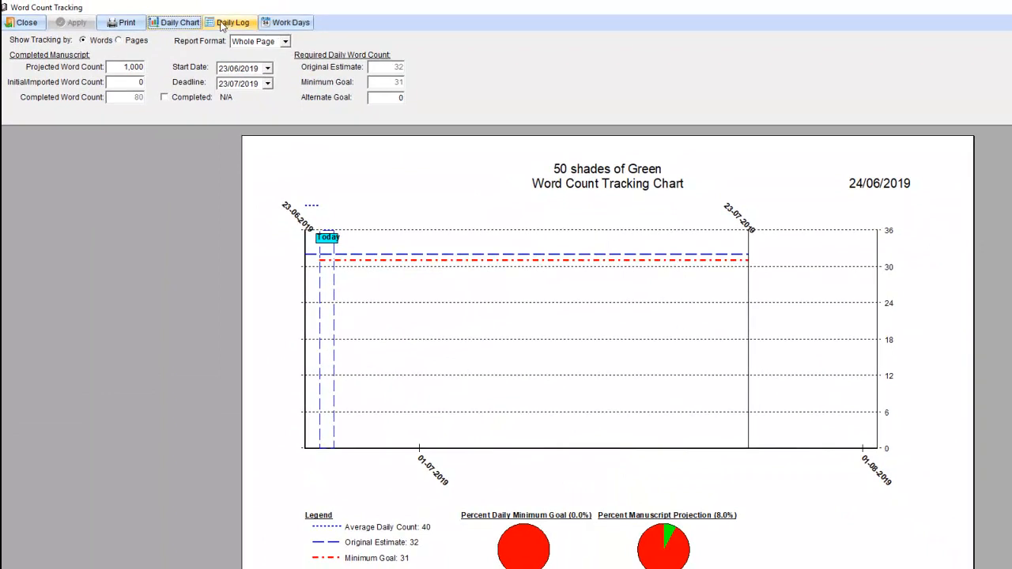
- Review the book's daily word count log and its Work Days calendar, and close the calendar
left_click(224, 22)
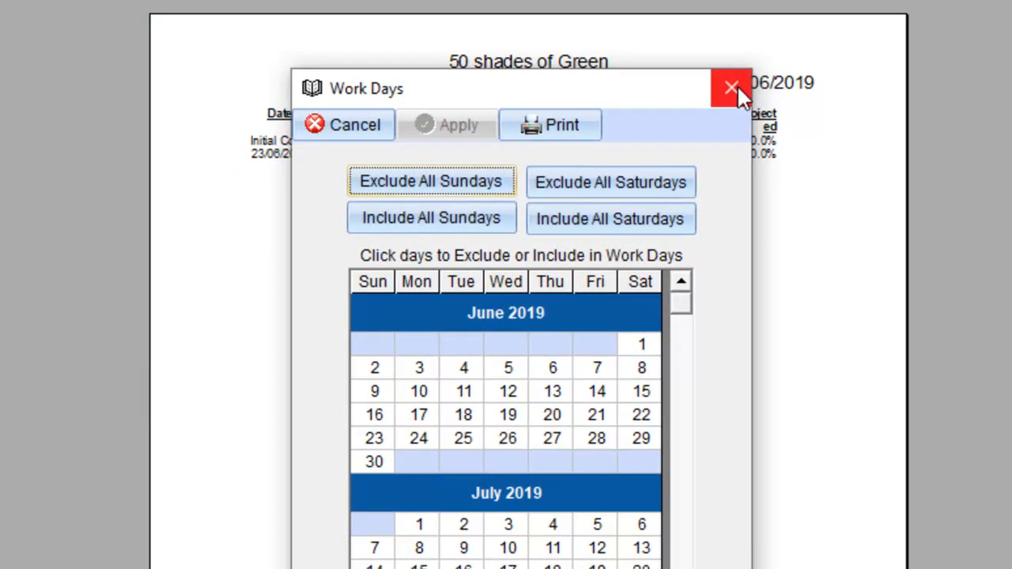
left_click(737, 86)
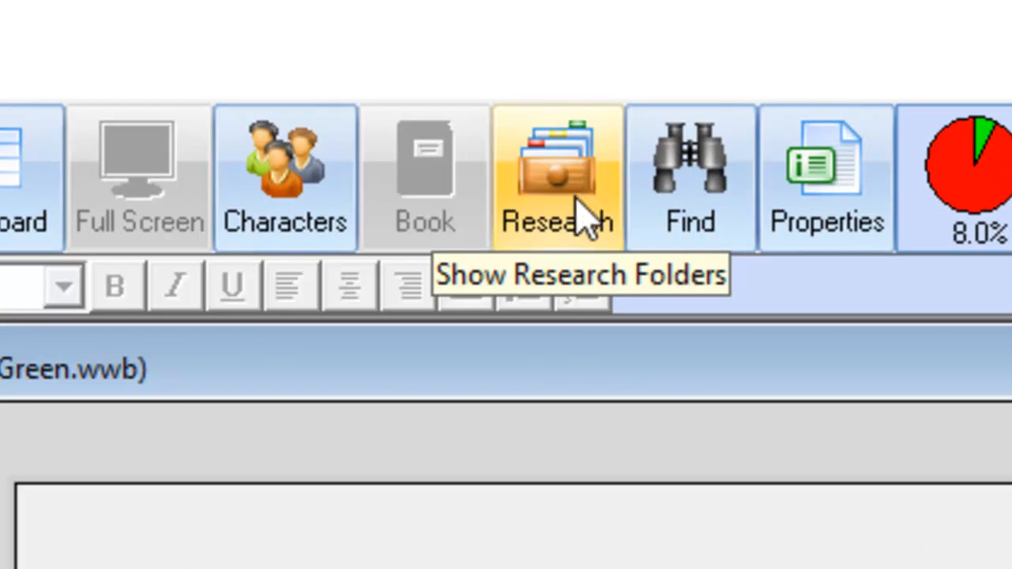
- Add a folder titled "The cost of paint" to the book's Research Folders and close them
left_click(581, 215)
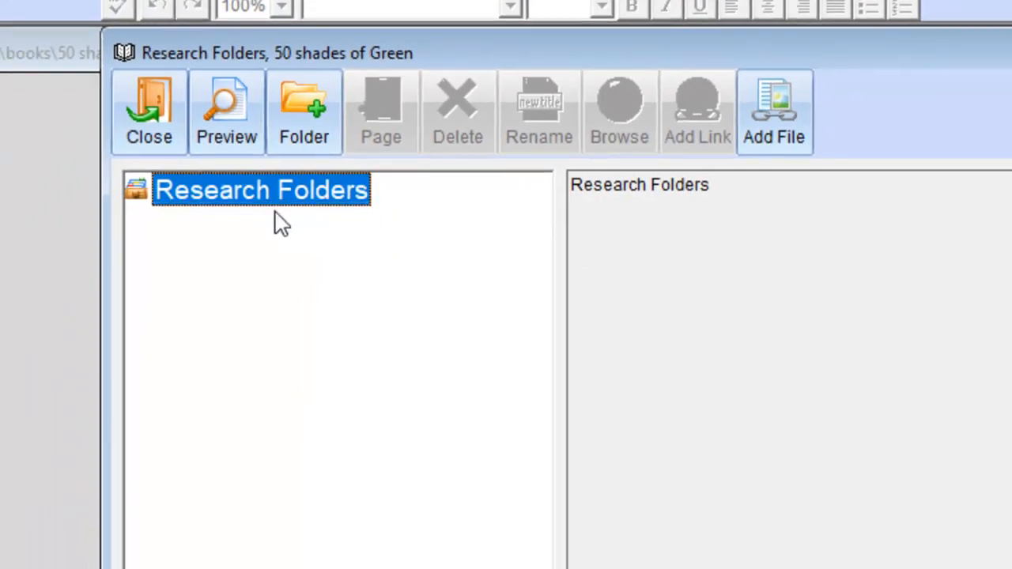
left_click(781, 136)
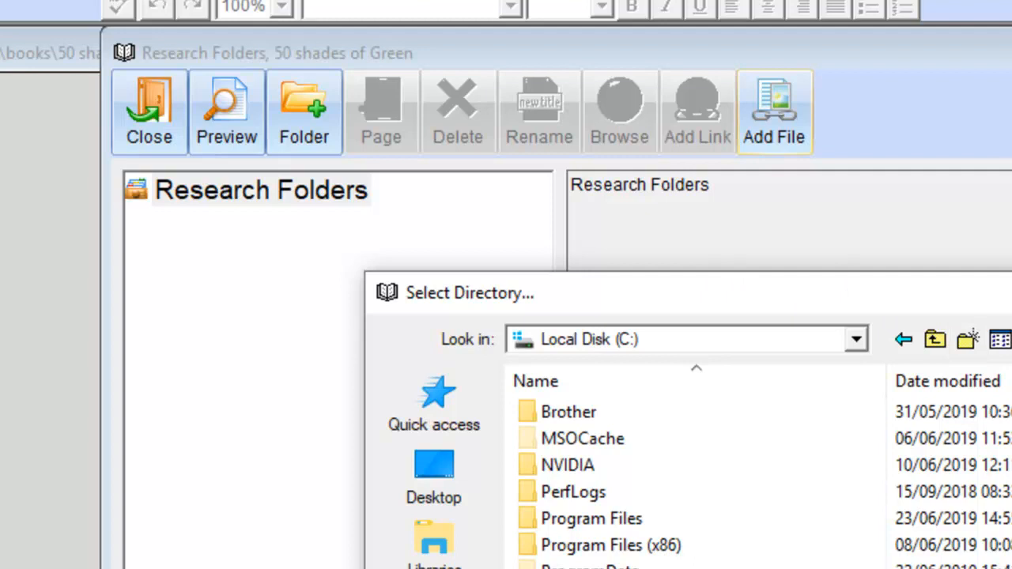
key("Escape")
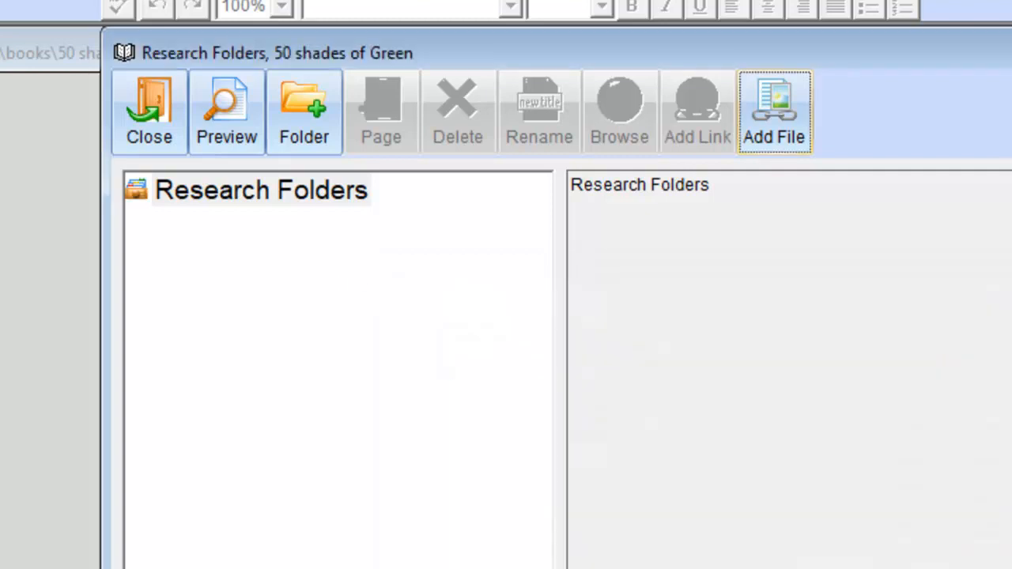
left_click(214, 192)
left_click(316, 136)
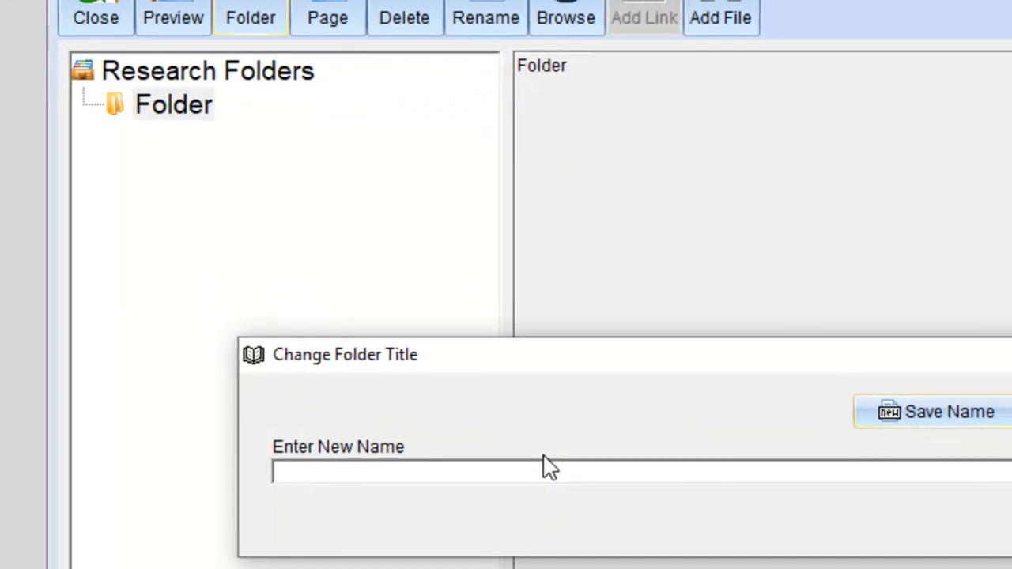
type("The cost of paint")
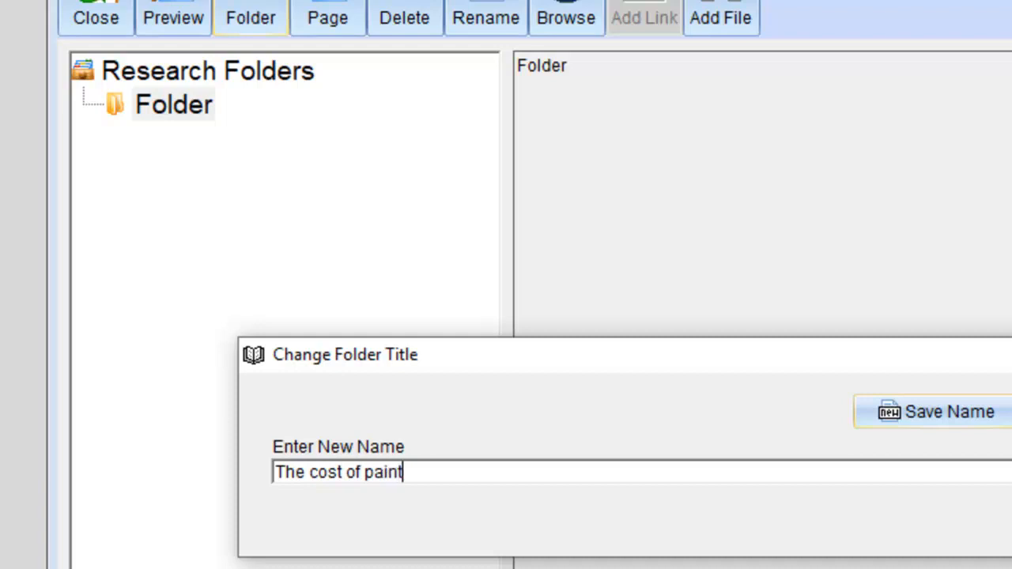
key("Return")
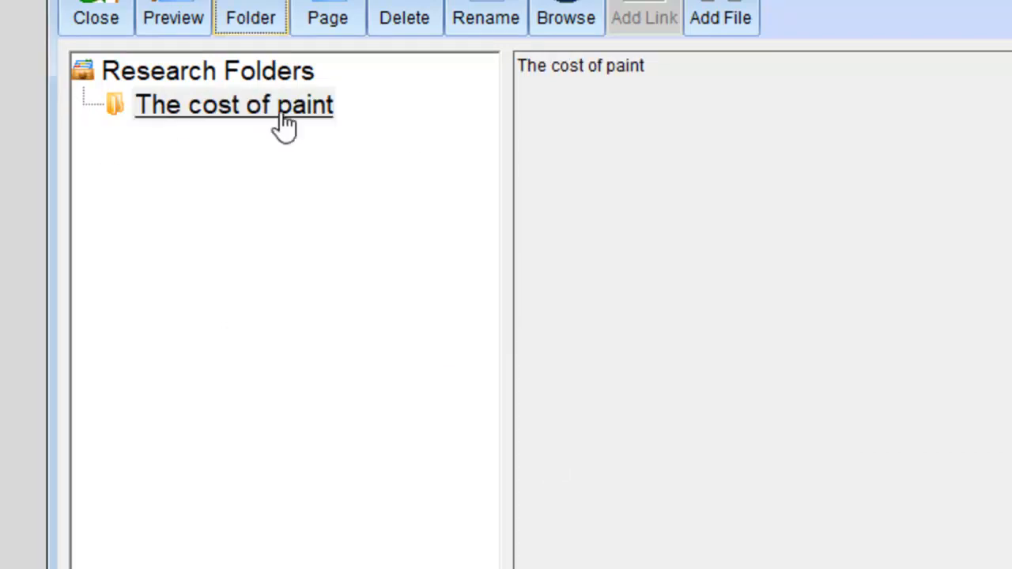
left_click(289, 111)
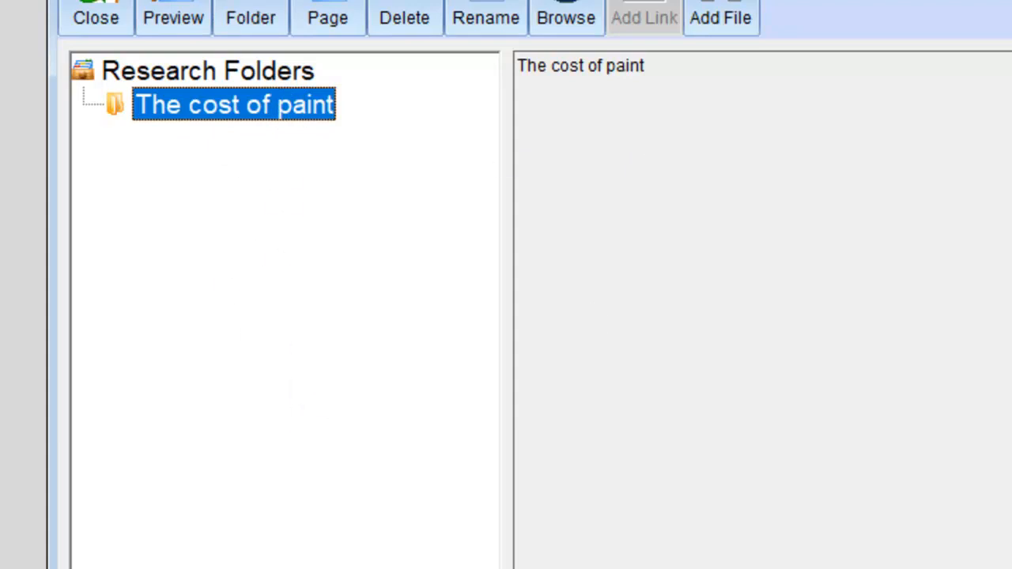
left_click(95, 17)
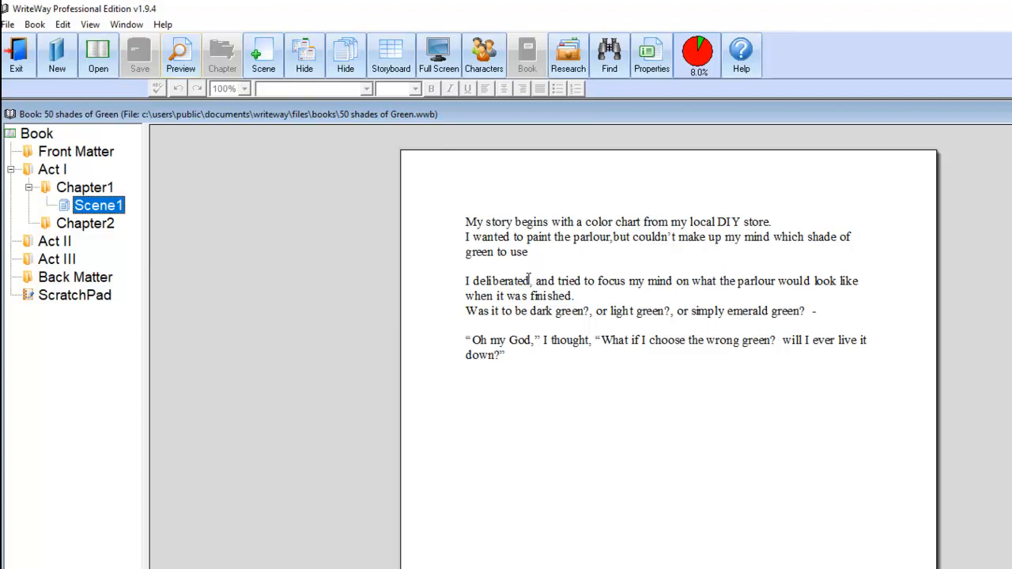
- Preview Scene1 as a draft and have it read aloud with the Microsoft Zira Desktop - English (United States) voice
left_click(181, 54)
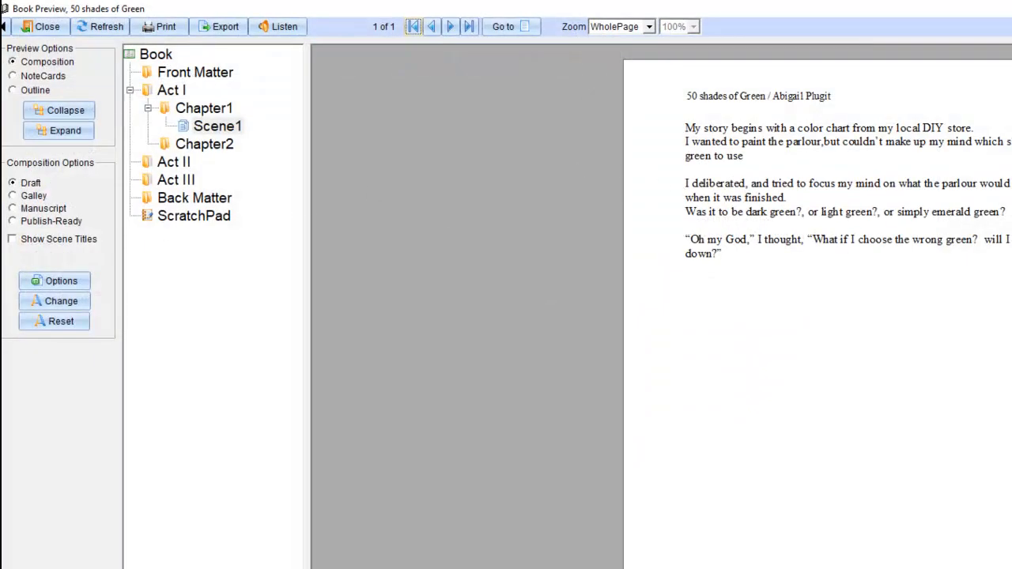
left_click(289, 32)
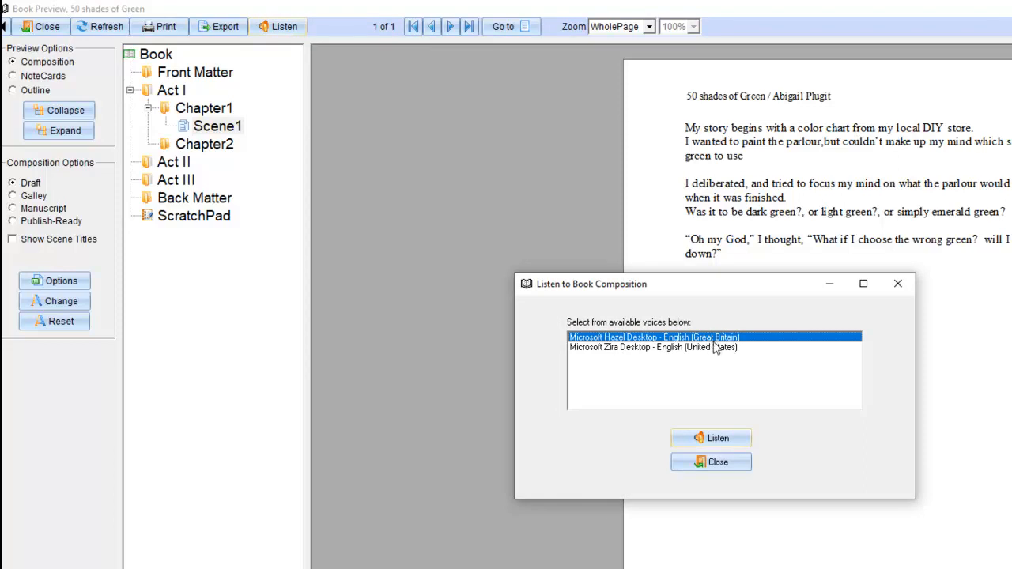
left_click(685, 351)
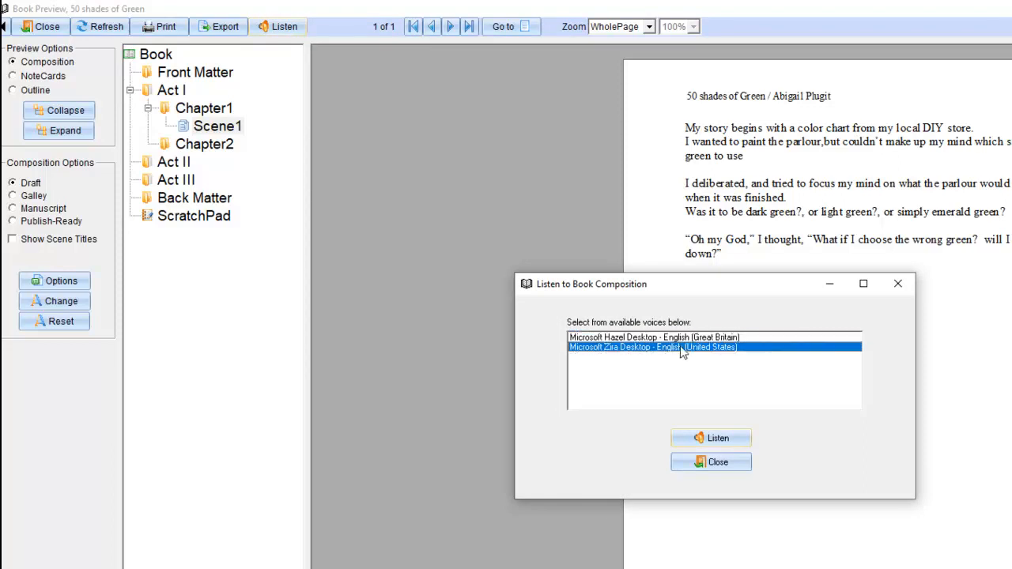
left_click_drag(759, 290, 400, 207)
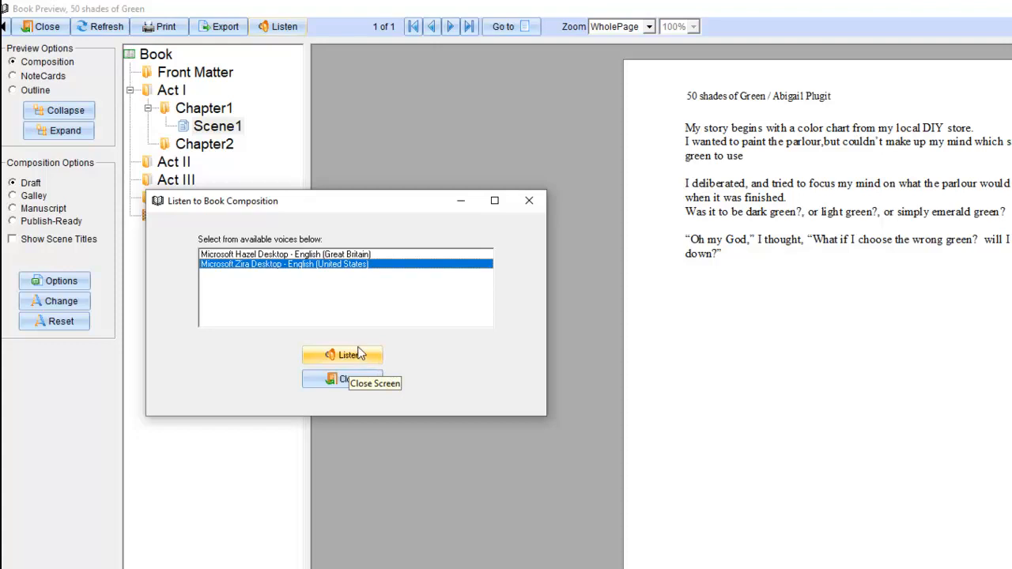
left_click(356, 352)
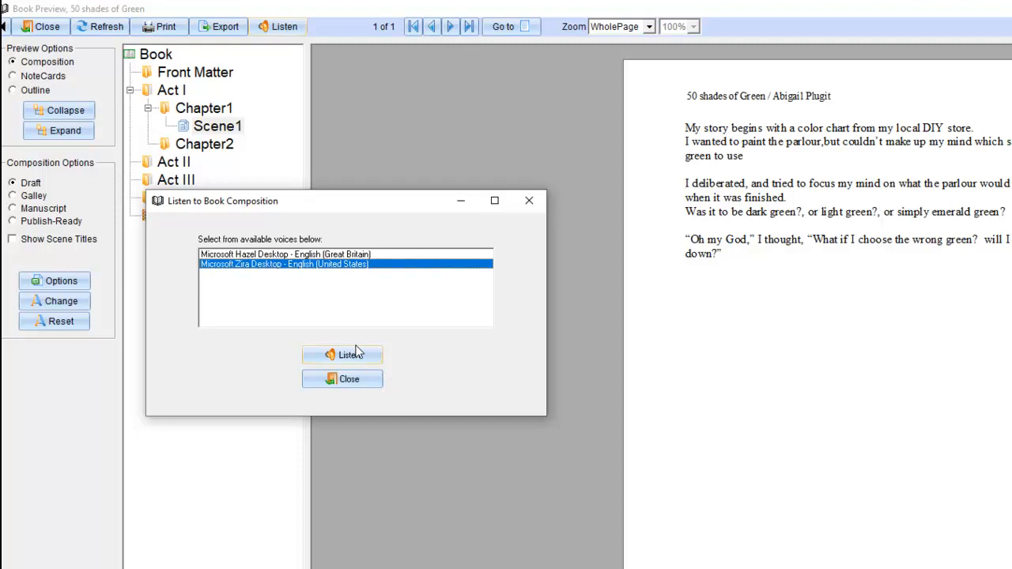
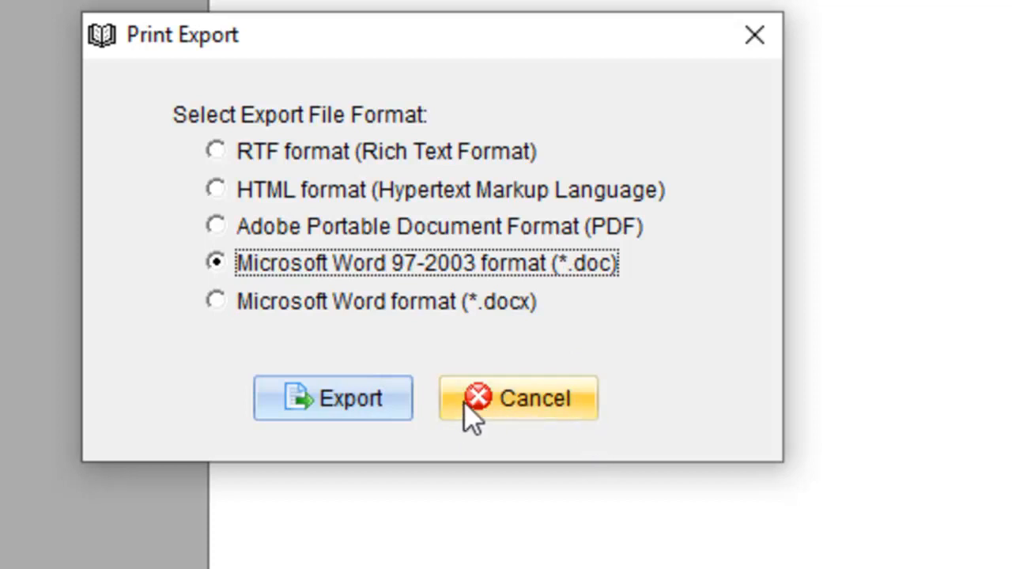
- Export the draft in Microsoft Word format (*.docx) as "50 shades of Green Draft.docx"
left_click(247, 307)
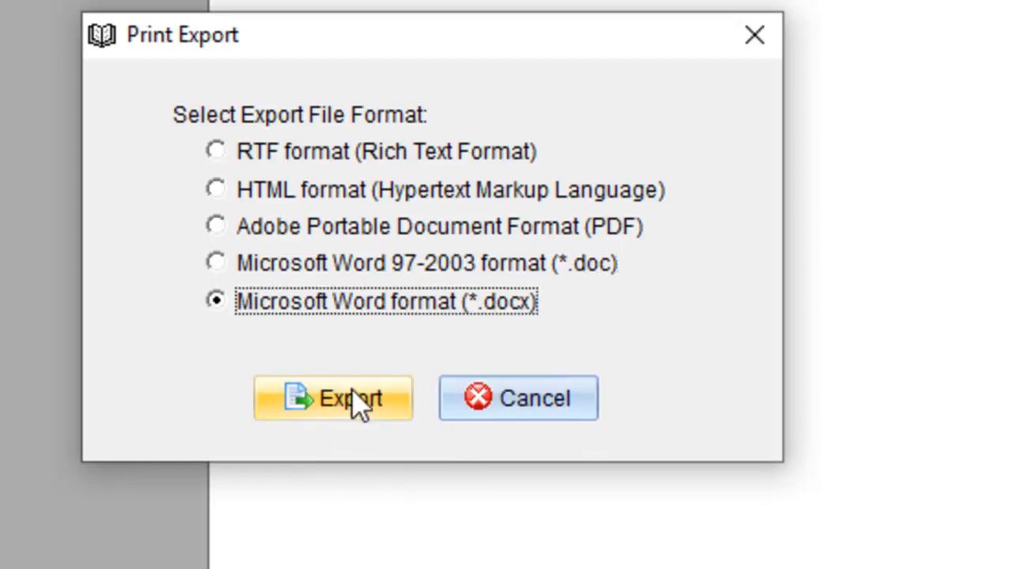
left_click(358, 408)
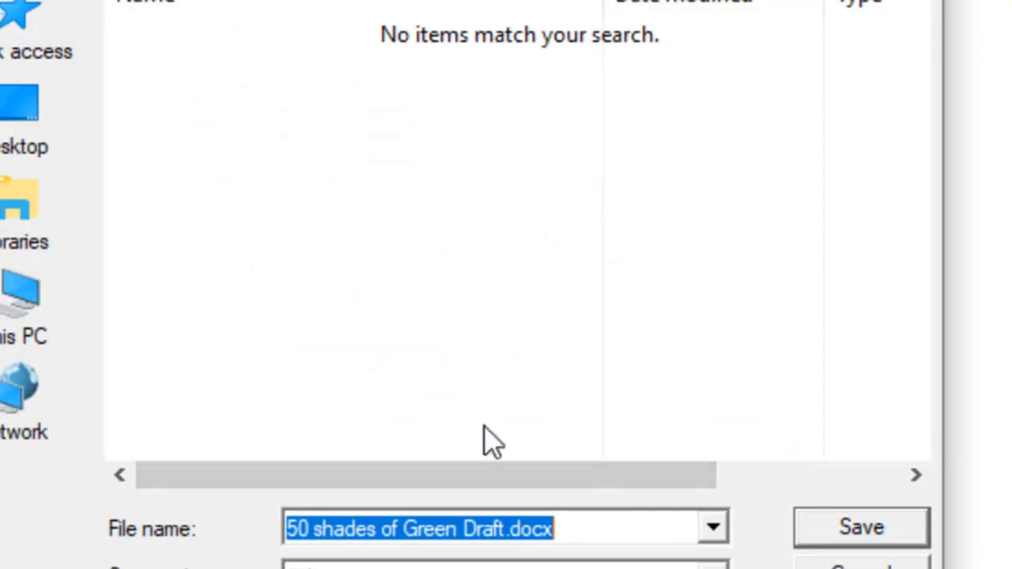
left_click(848, 529)
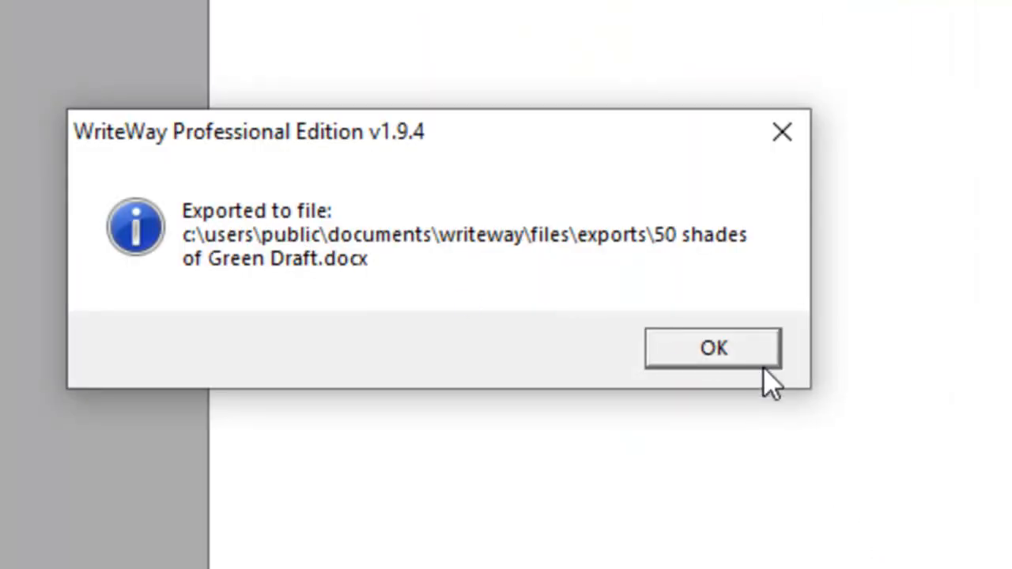
left_click(731, 356)
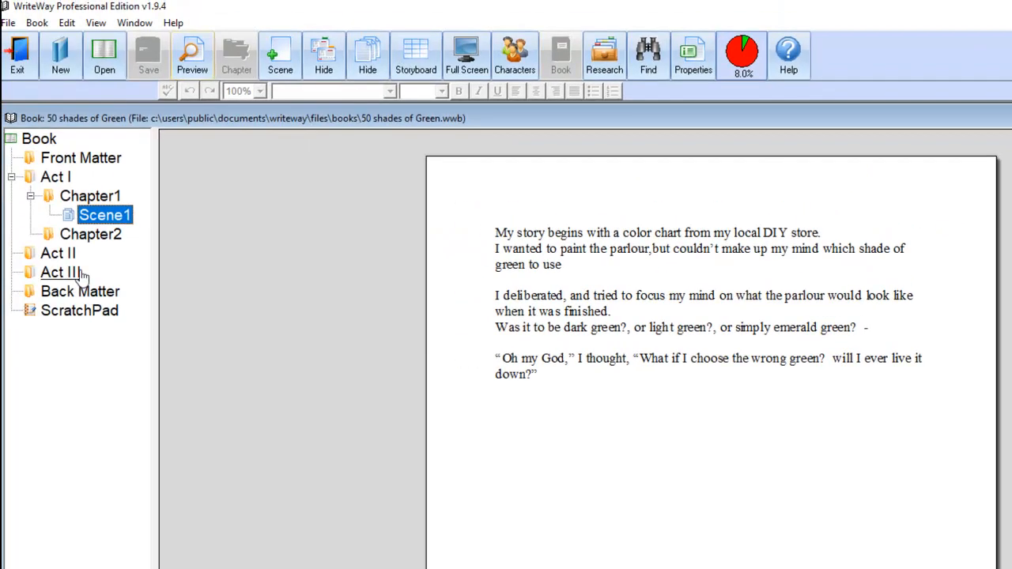
left_click(95, 237)
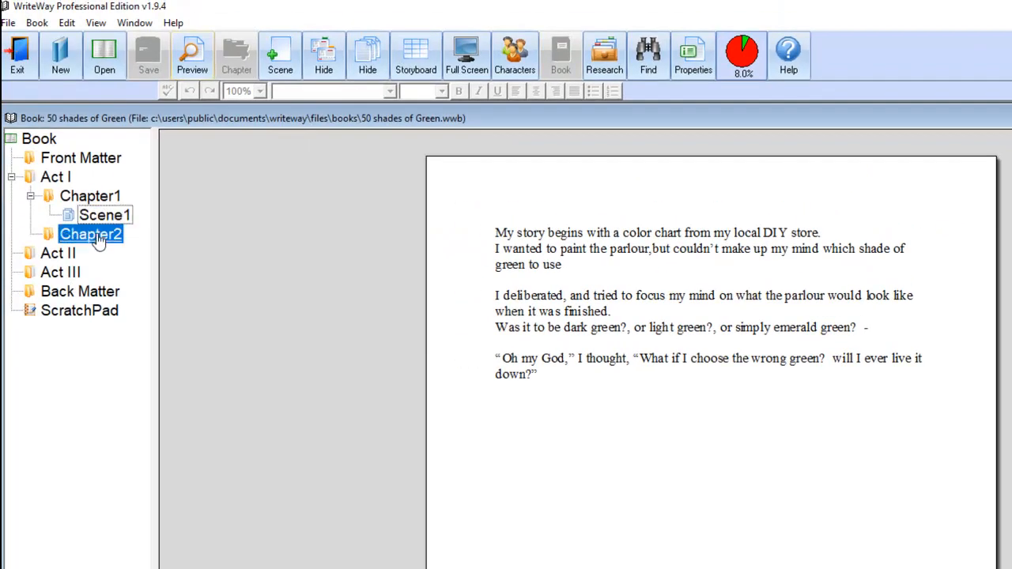
left_click(101, 216)
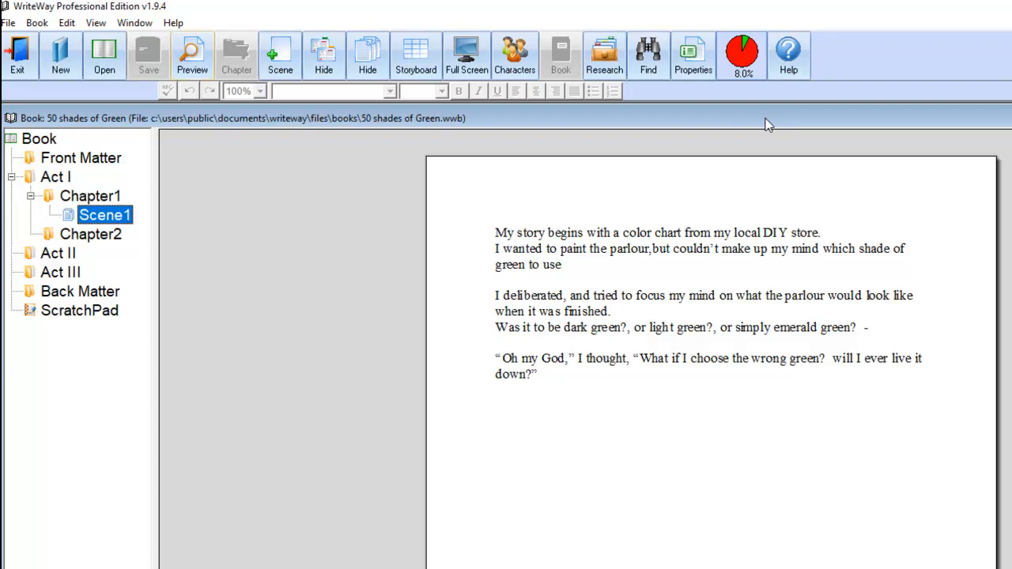
left_click_drag(767, 124, 799, 127)
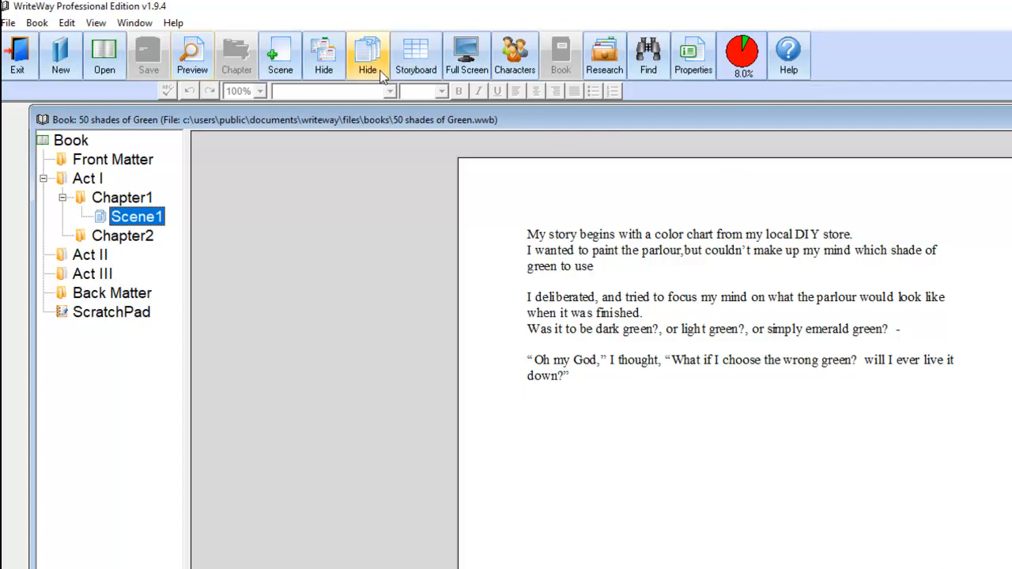
- Show the storyboard and write "The story starts in a paint store selecting a colour chart" on the Chapter1, Scene1 notecard
left_click(417, 63)
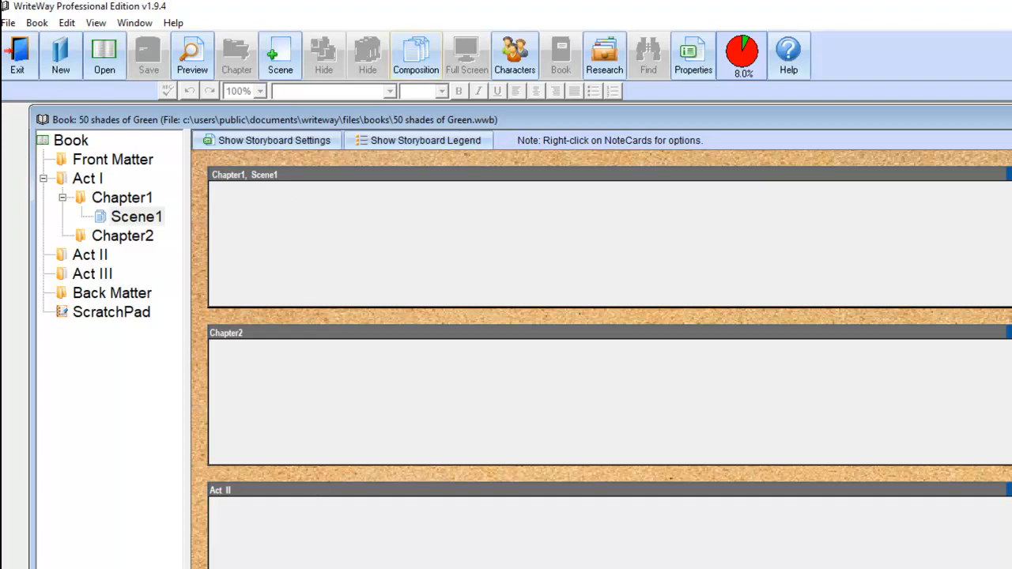
left_click(329, 242)
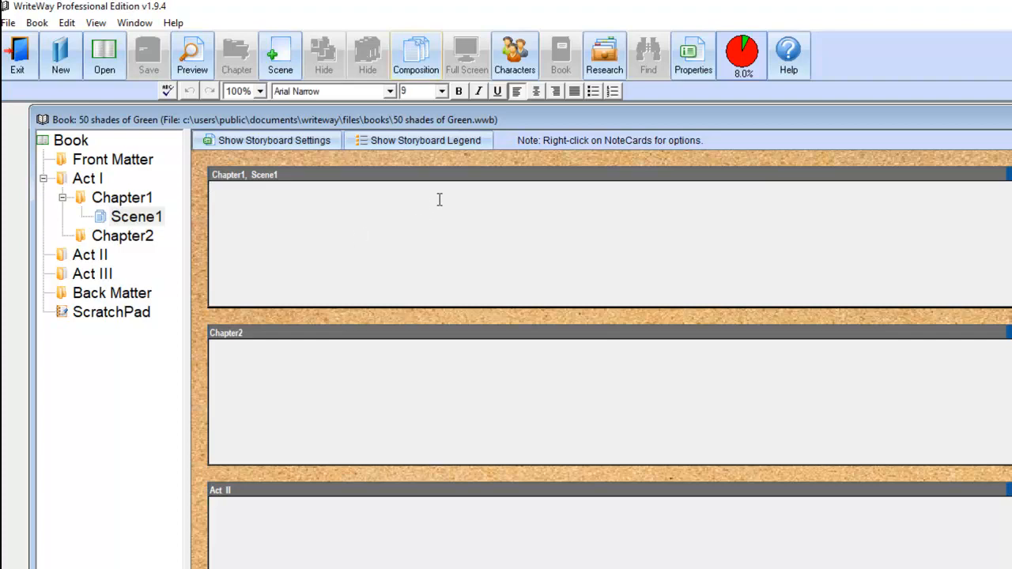
type("The story sta")
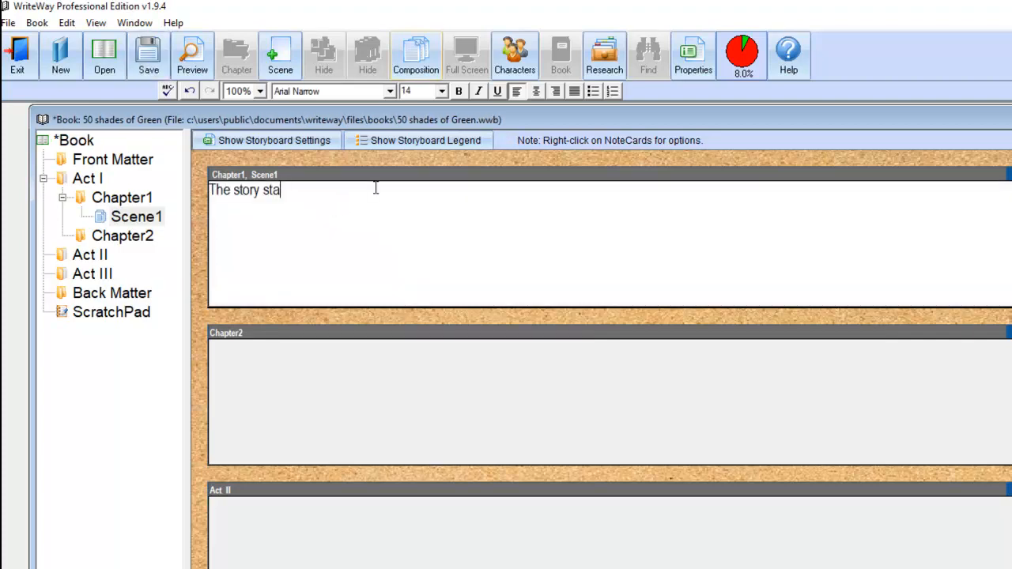
type("rts in a pain")
type("t store. ")
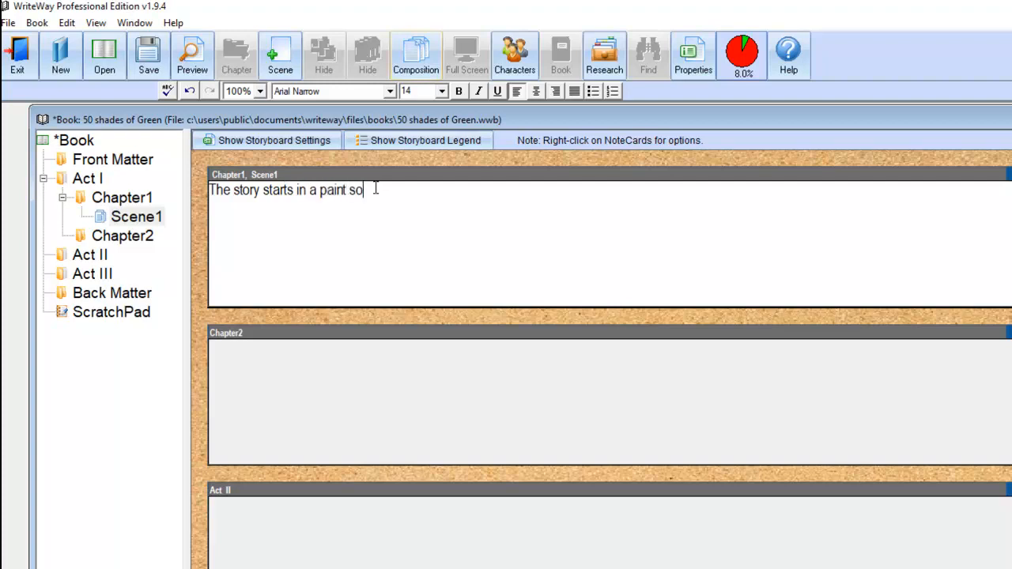
type("selecting a col")
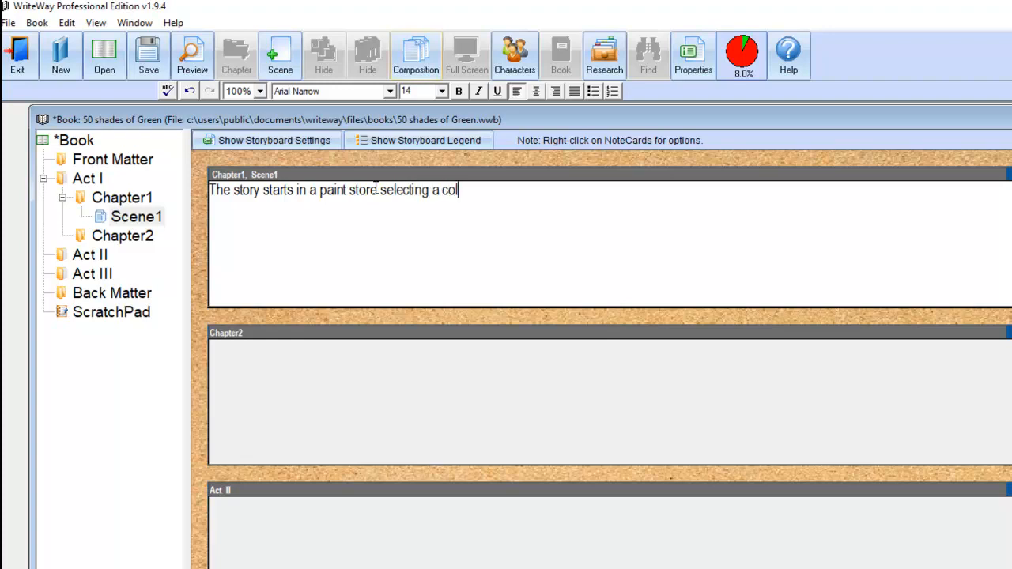
type("our chart")
left_click(313, 388)
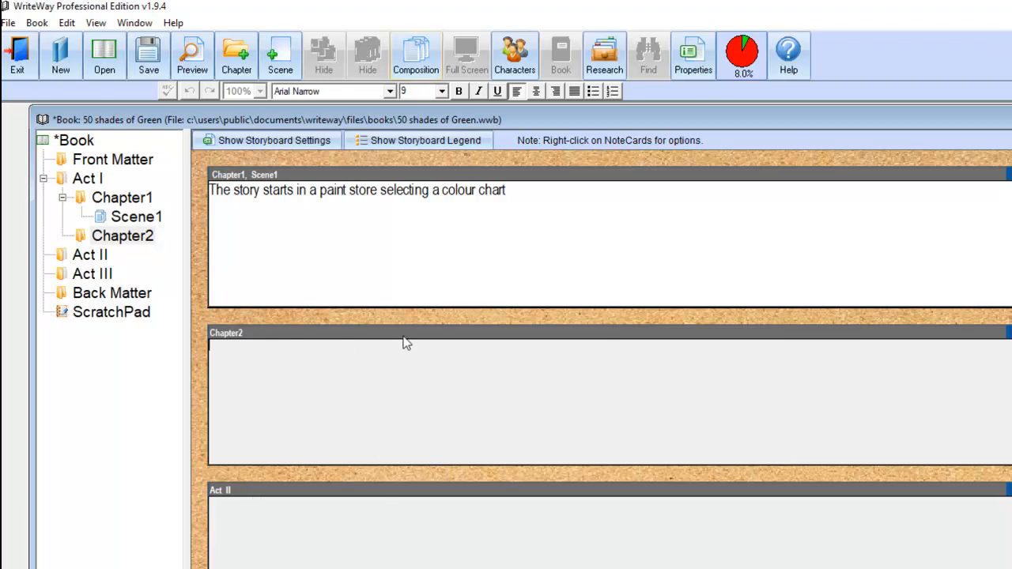
- Close the 50 shades of Green book and reopen it from the recent books
key("ctrl+F4")
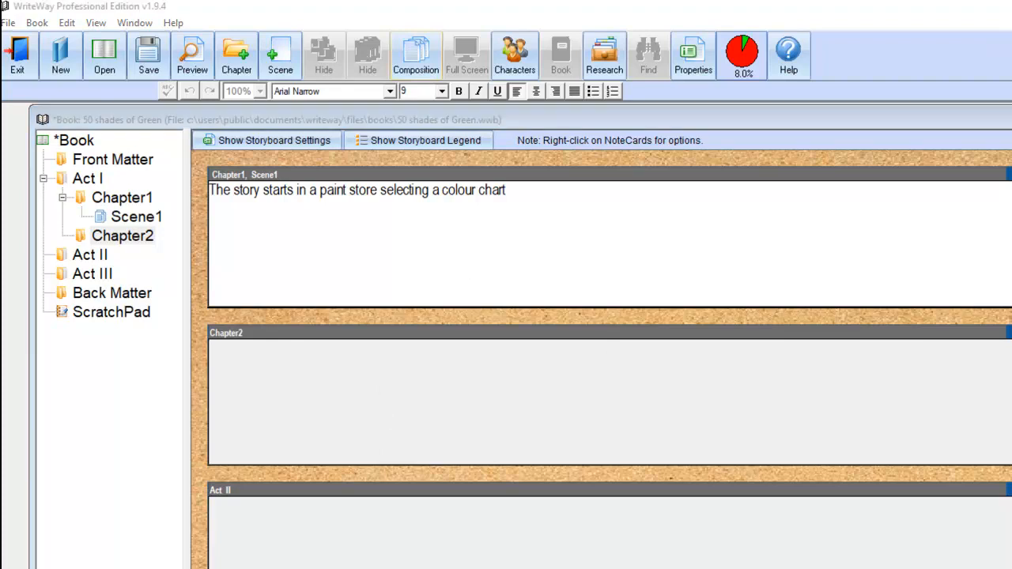
left_click(757, 484)
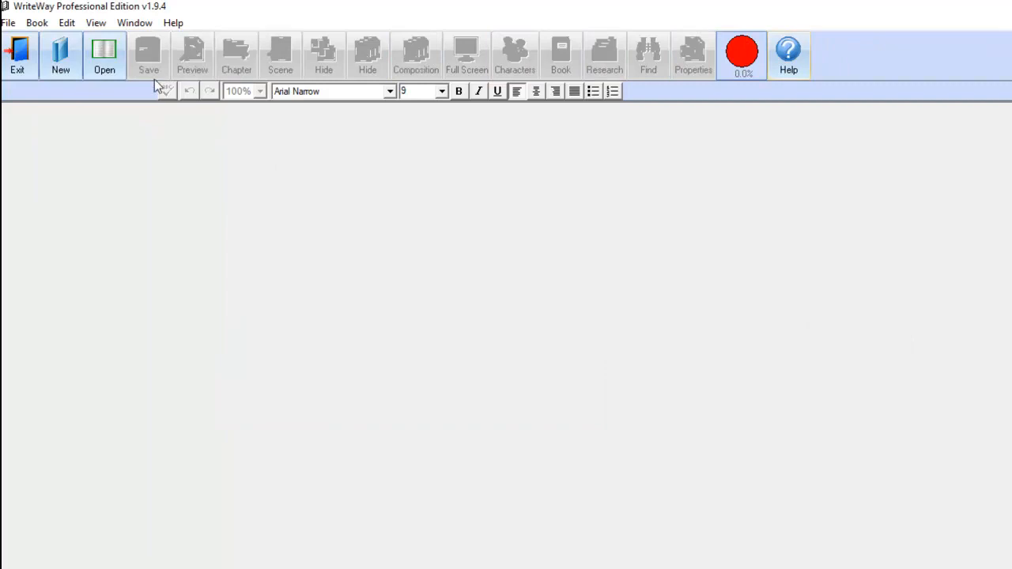
left_click(102, 48)
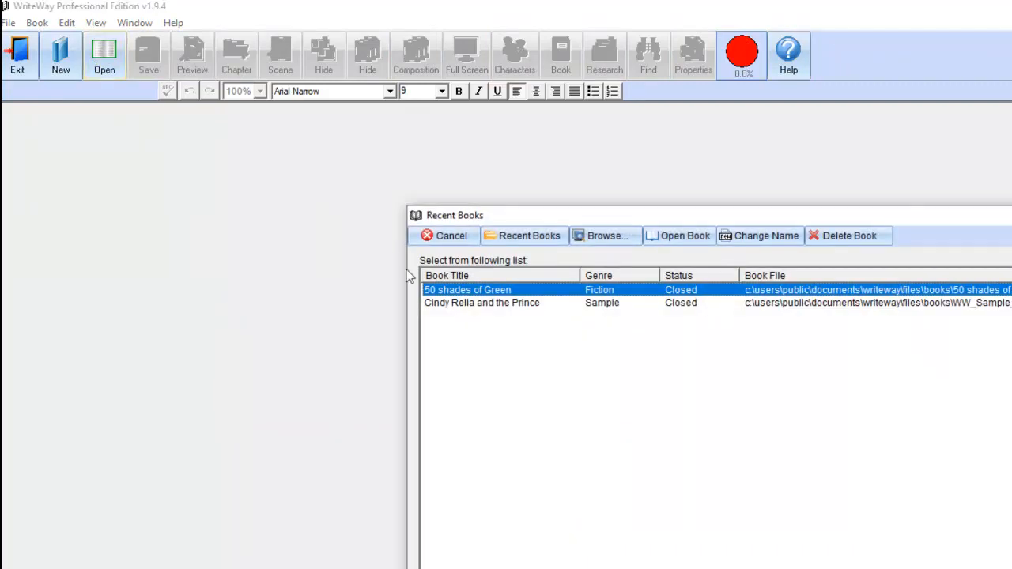
double_click(445, 290)
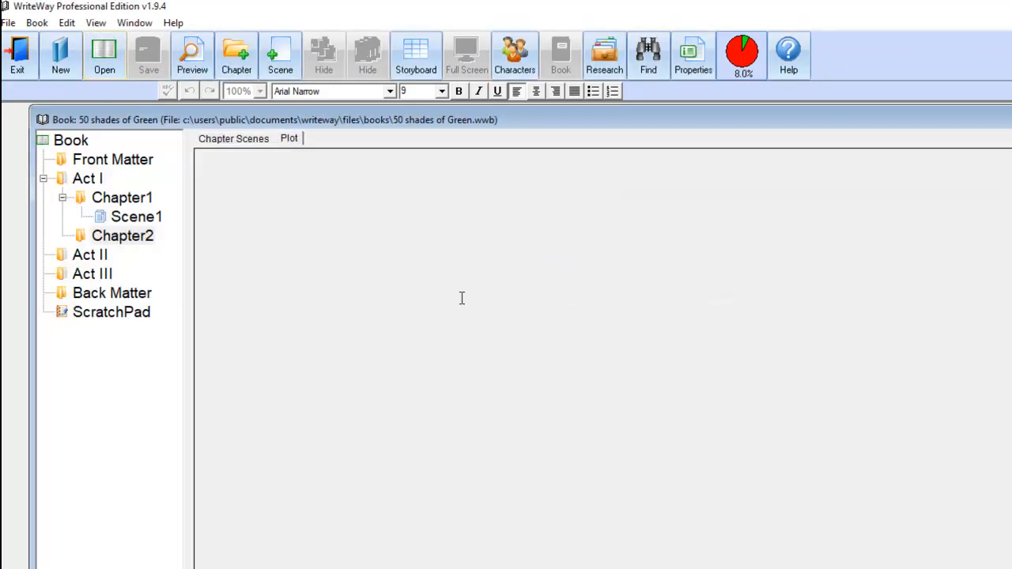
- Open the Cindy Rella and the Prince book from the recent books and show its book properties
left_click(104, 52)
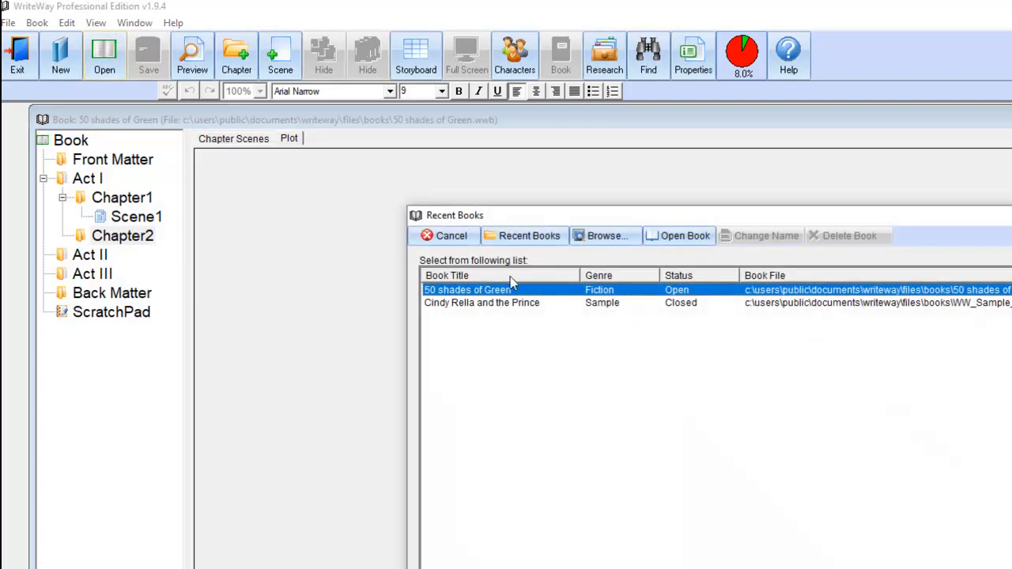
double_click(524, 307)
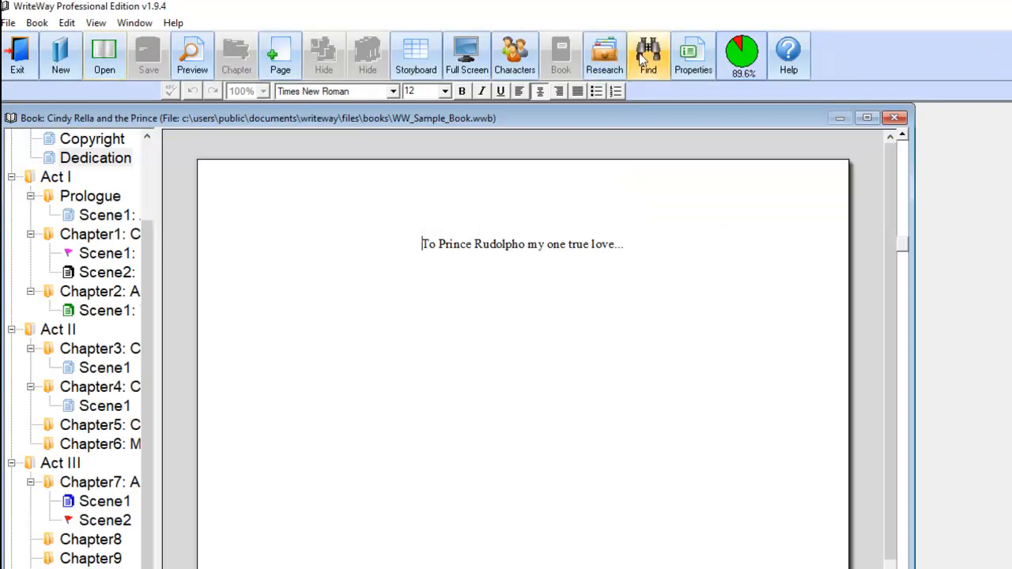
left_click(693, 52)
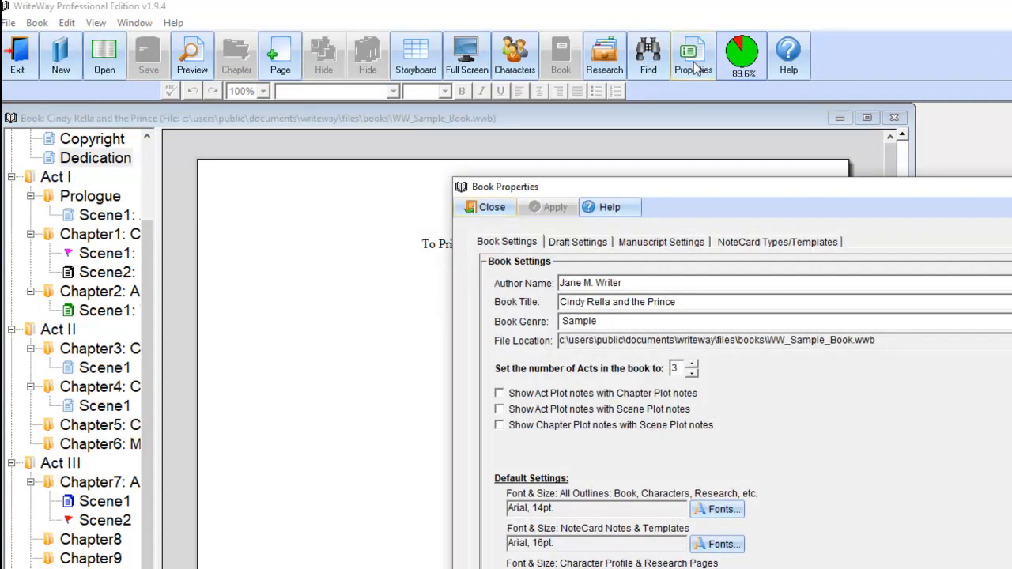
- Set the default page size in the draft settings to A4 (210 X 297 mm)
left_click(580, 245)
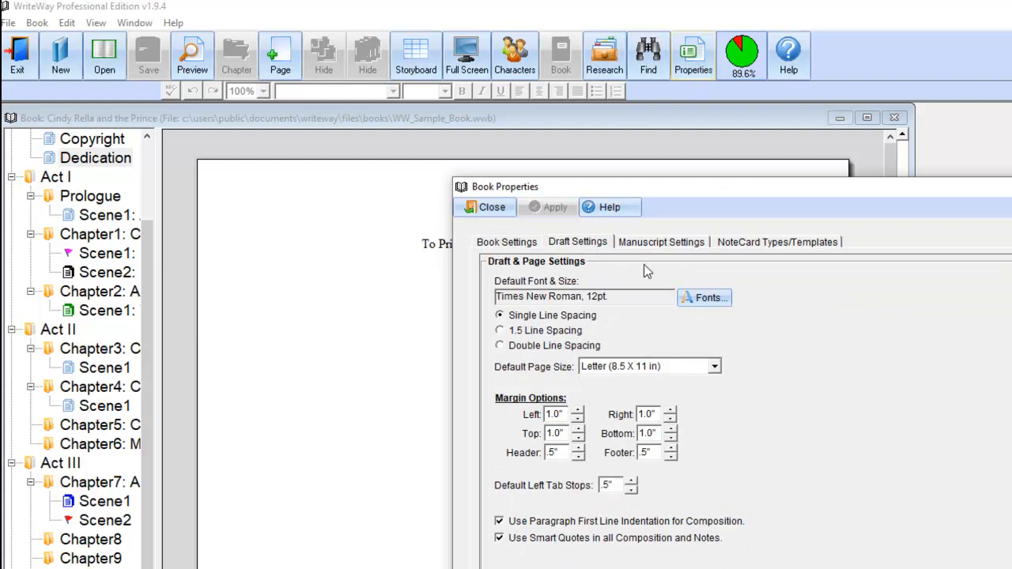
left_click(714, 366)
left_click(657, 398)
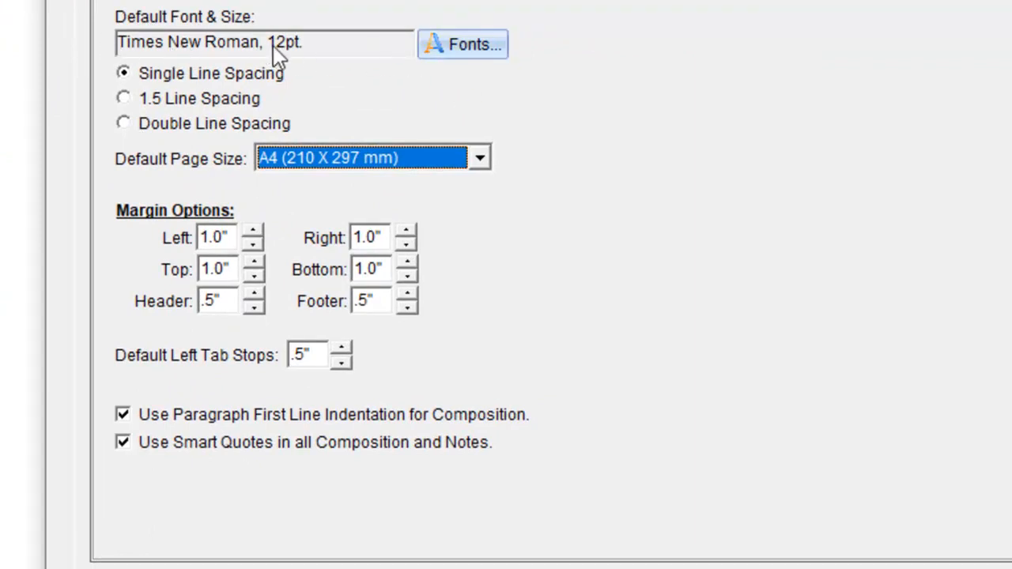
- Set the default draft font to Arial, Regular style, size 14
left_click(479, 51)
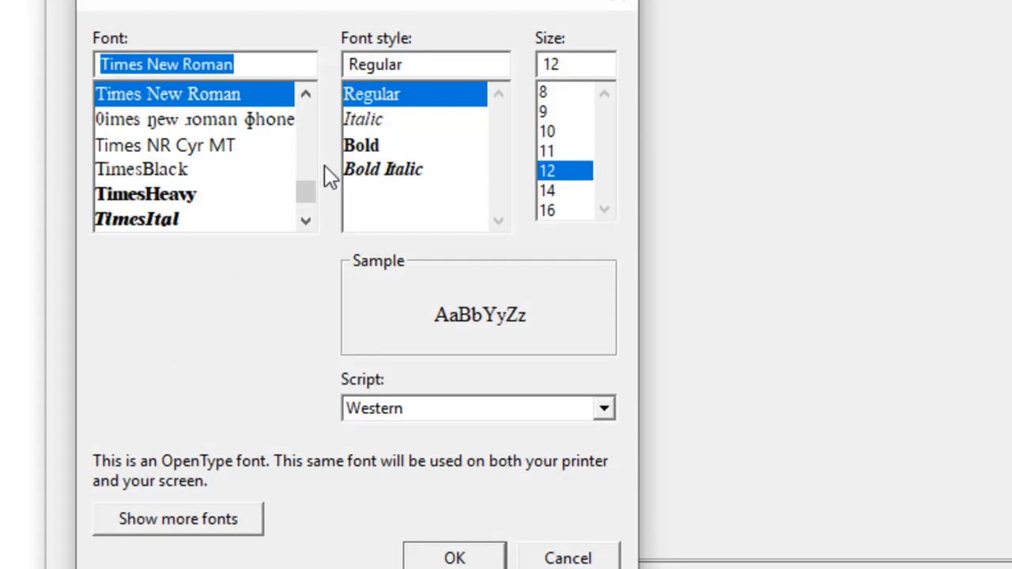
left_click_drag(304, 191, 298, 84)
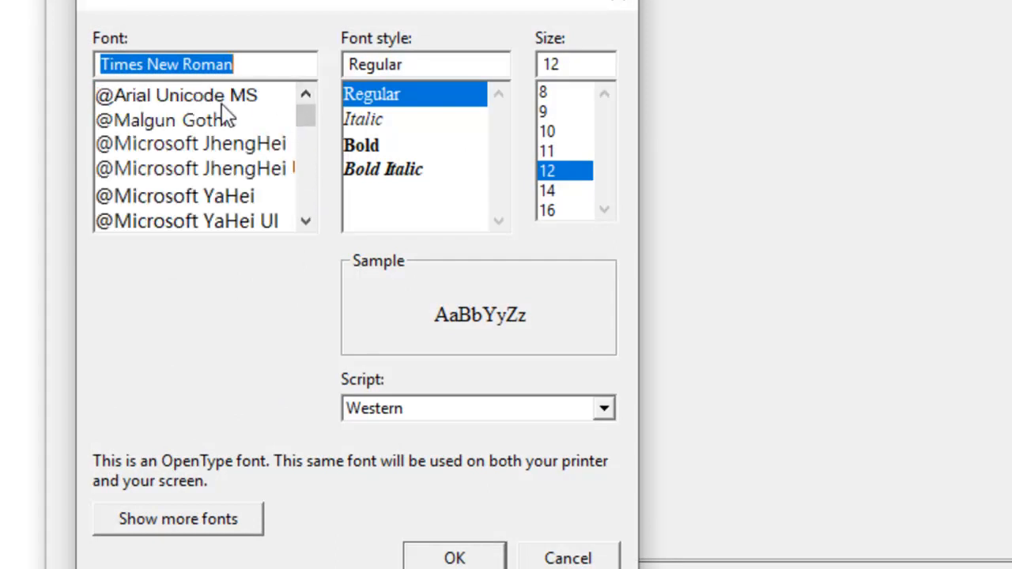
scroll(228, 116, "down", 2)
scroll(241, 156, "down", 5)
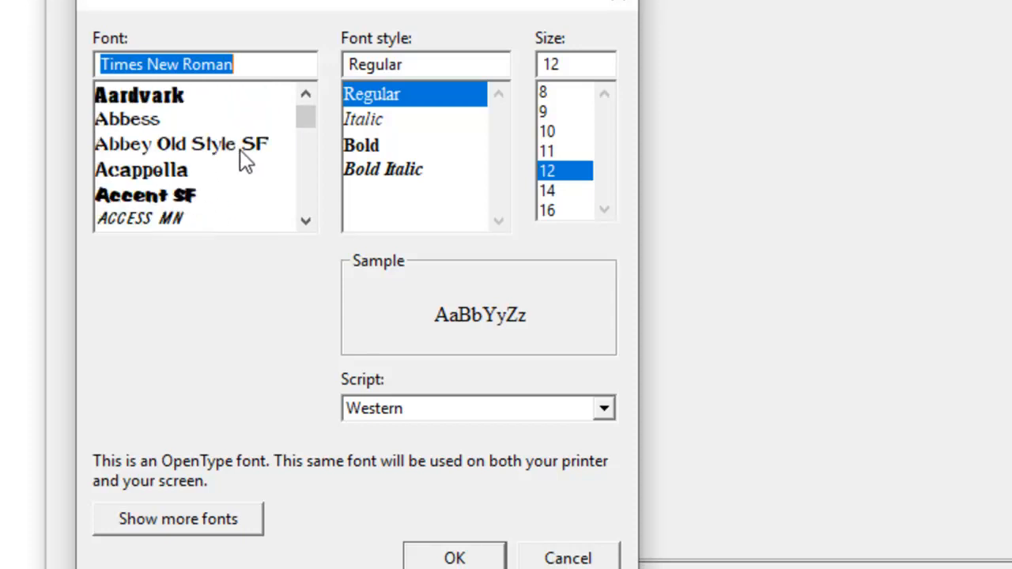
scroll(243, 147, "down", 3)
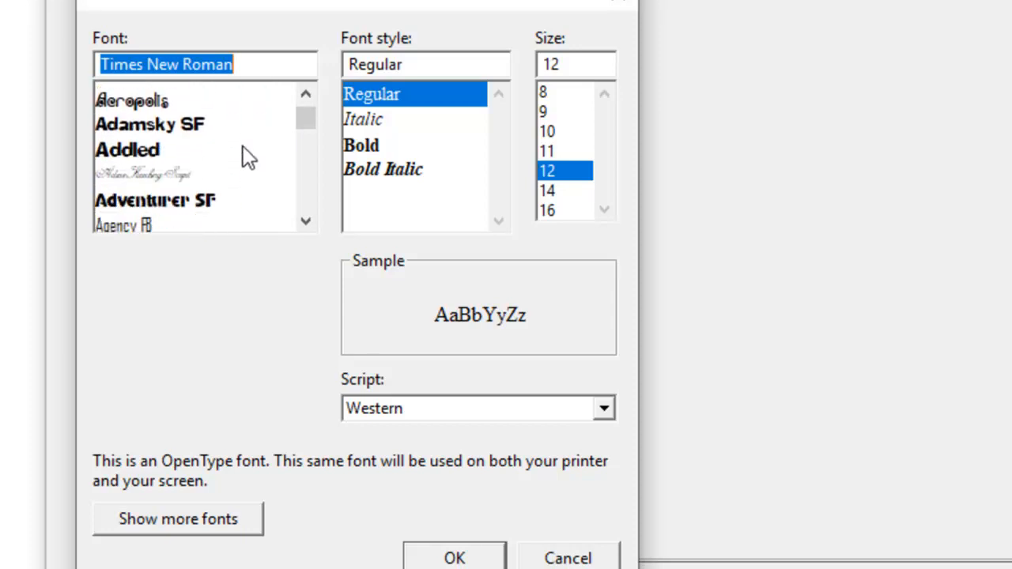
scroll(243, 147, "down", 2)
scroll(250, 147, "down", 2)
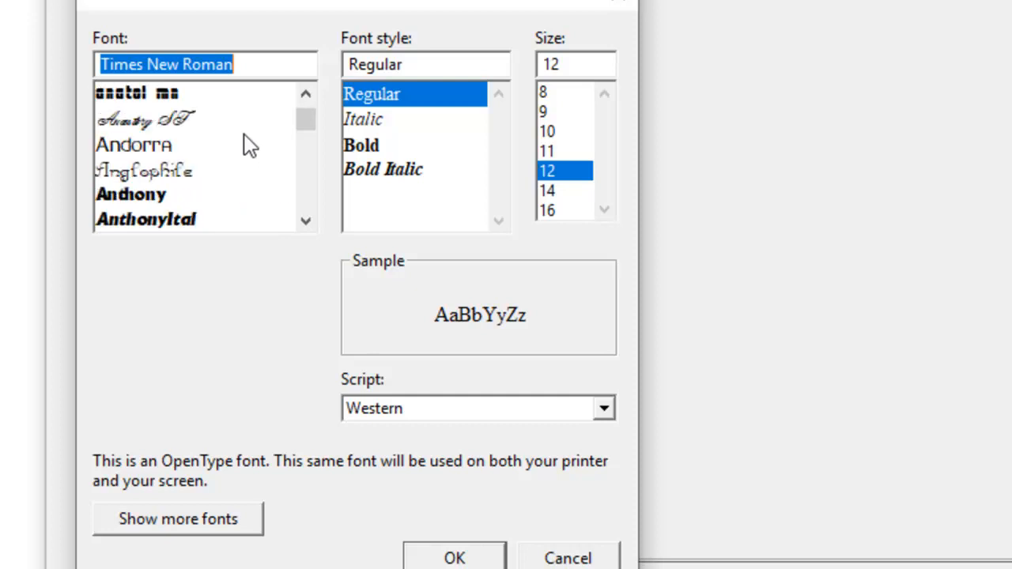
scroll(250, 147, "down", 3)
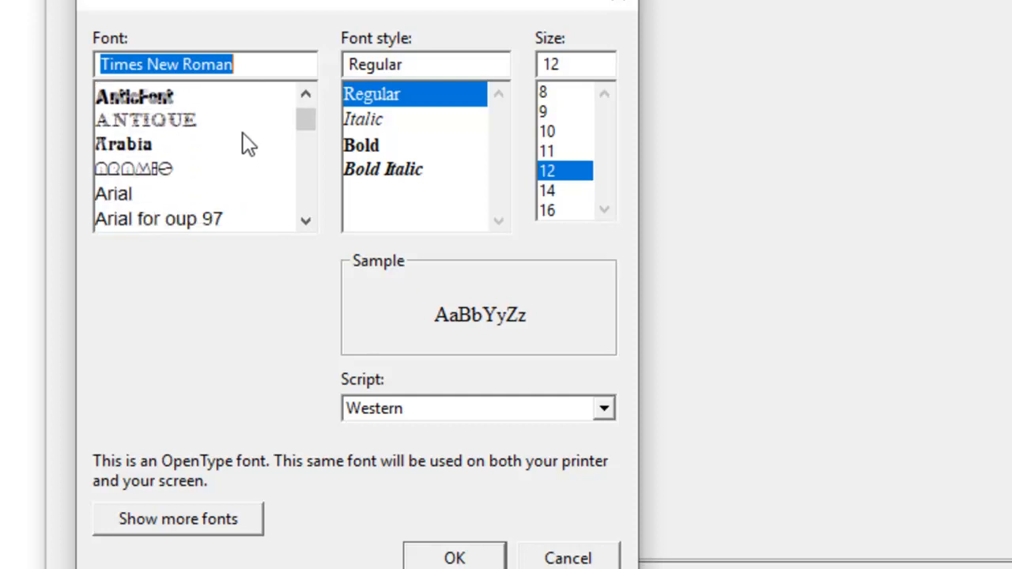
left_click(107, 126)
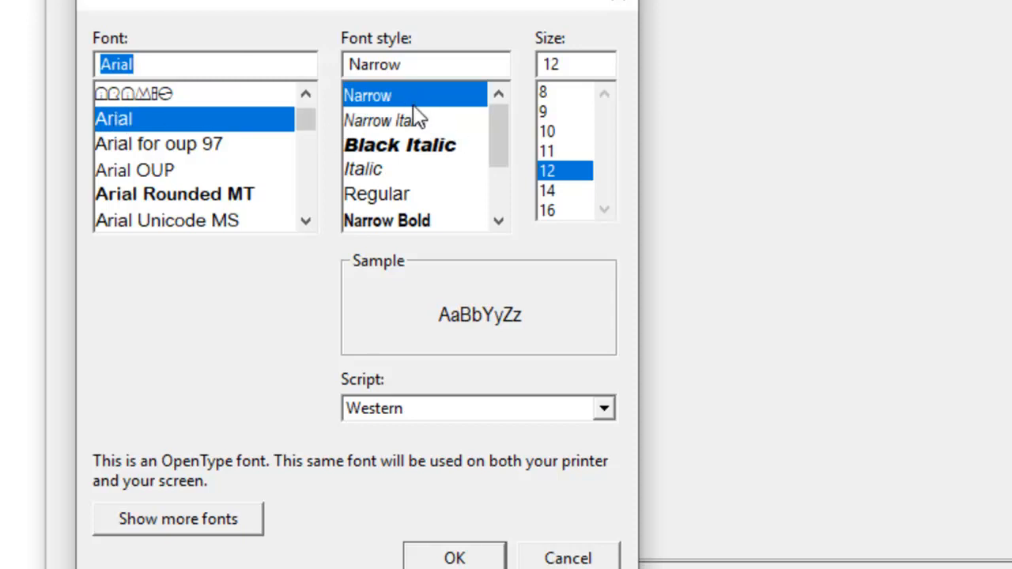
left_click(395, 192)
left_click(563, 192)
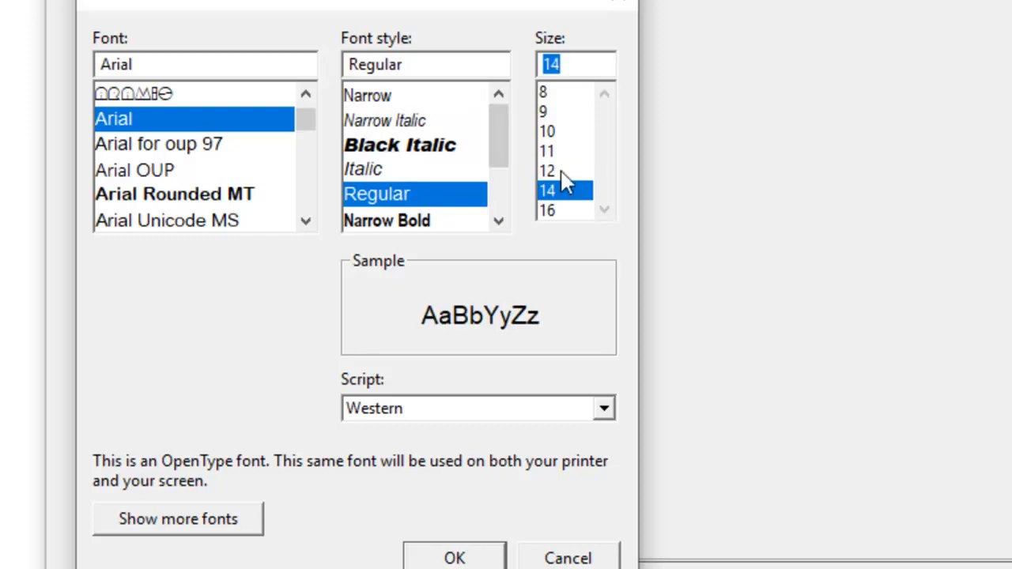
left_click(448, 558)
- Review the manuscript print settings and preview the manuscript layout
left_click(685, 339)
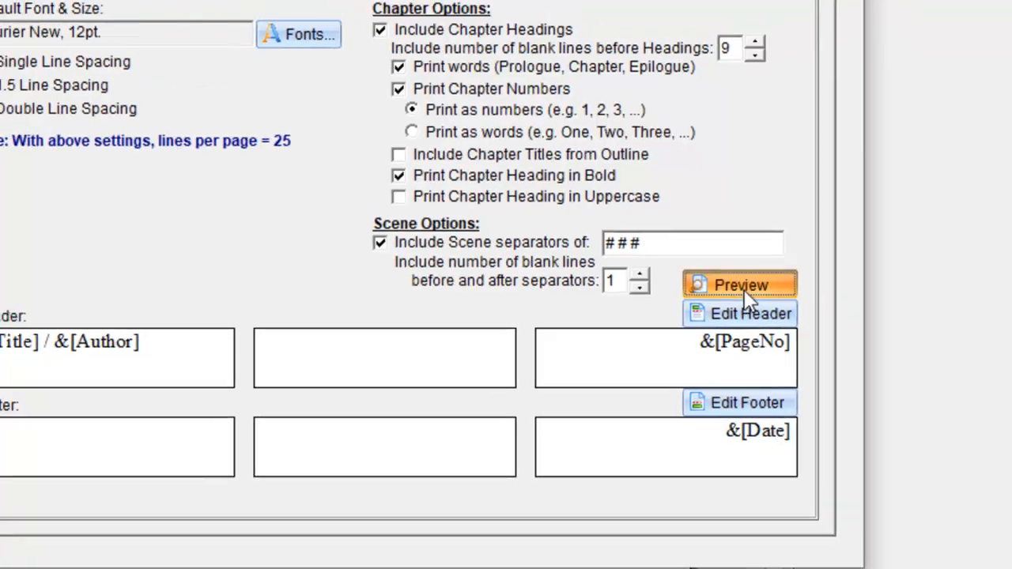
left_click(755, 283)
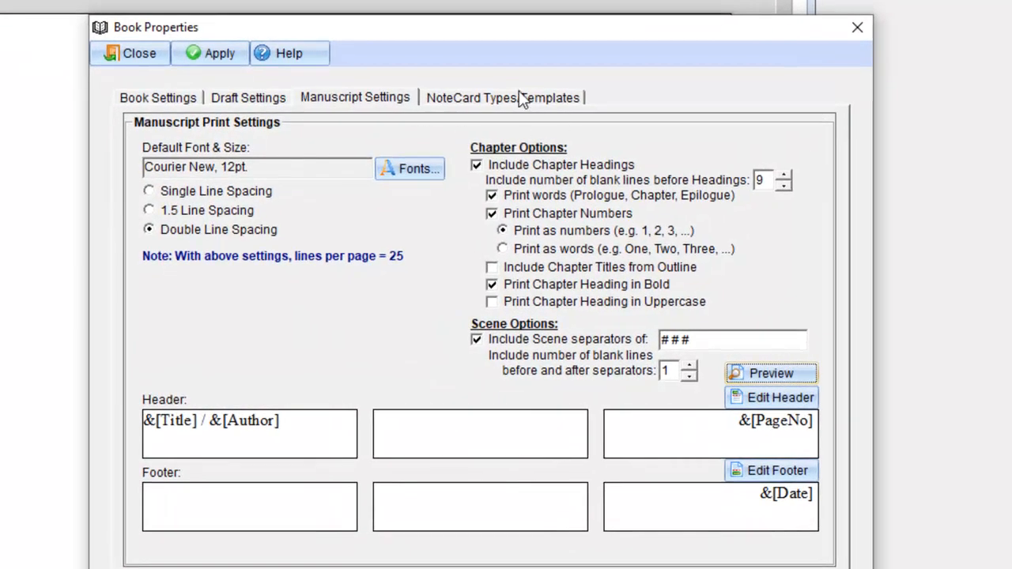
- Try to add the Romance master notecard type to the book's notecard types
left_click(521, 98)
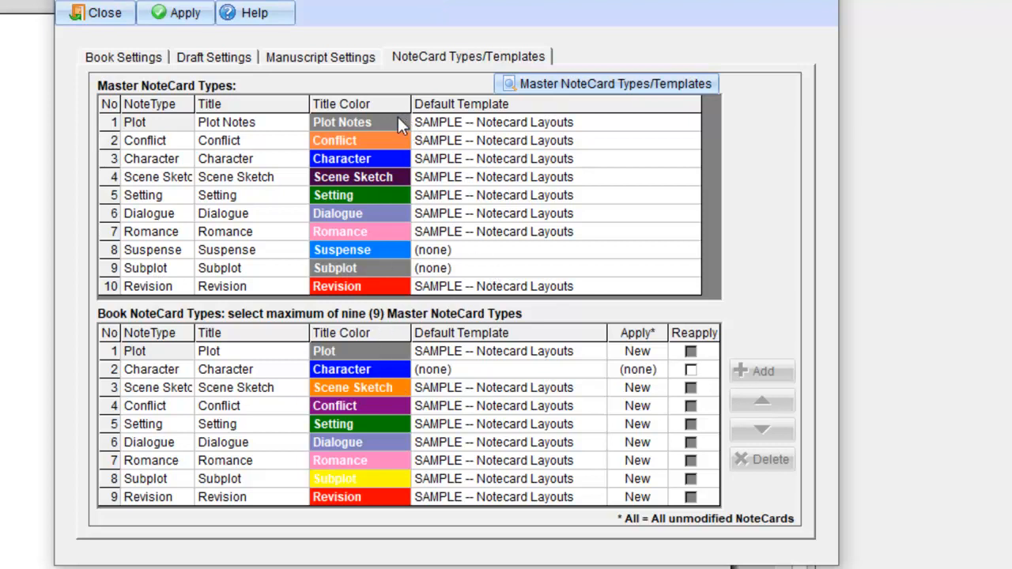
double_click(370, 232)
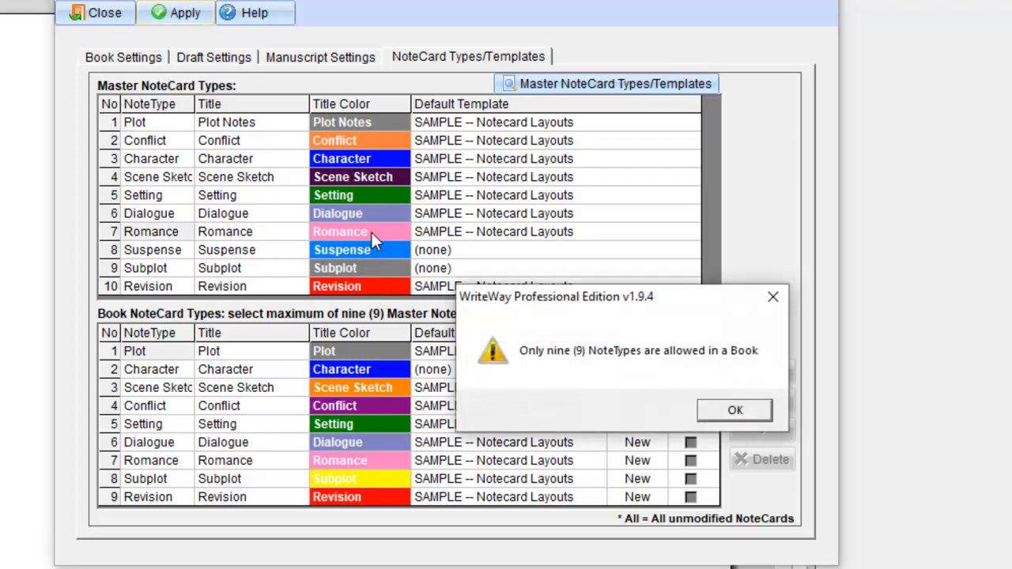
left_click(735, 411)
- Change the book's Romance notecard title color to dark orange and leave the book properties without applying the pending changes
double_click(382, 461)
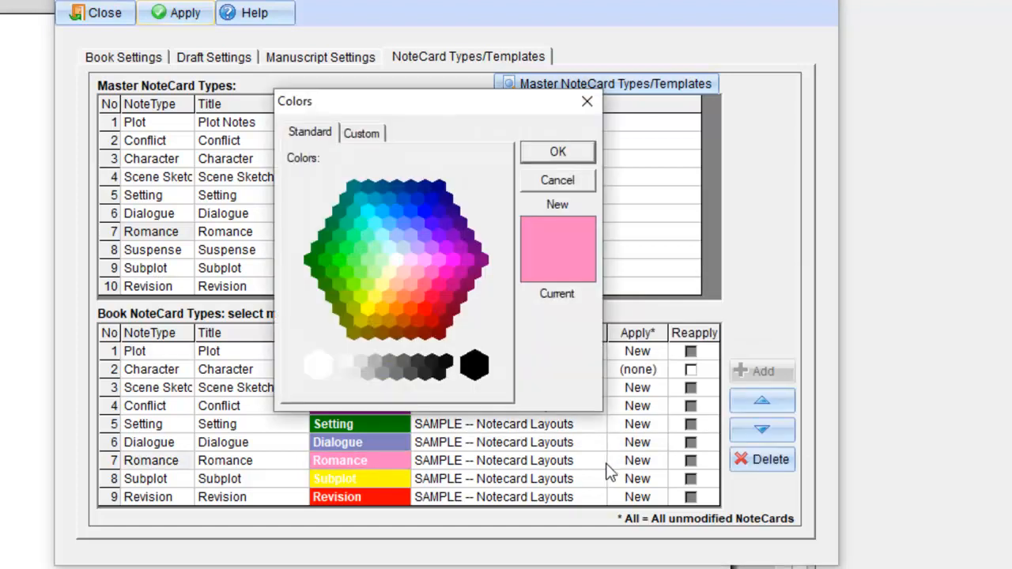
left_click(425, 235)
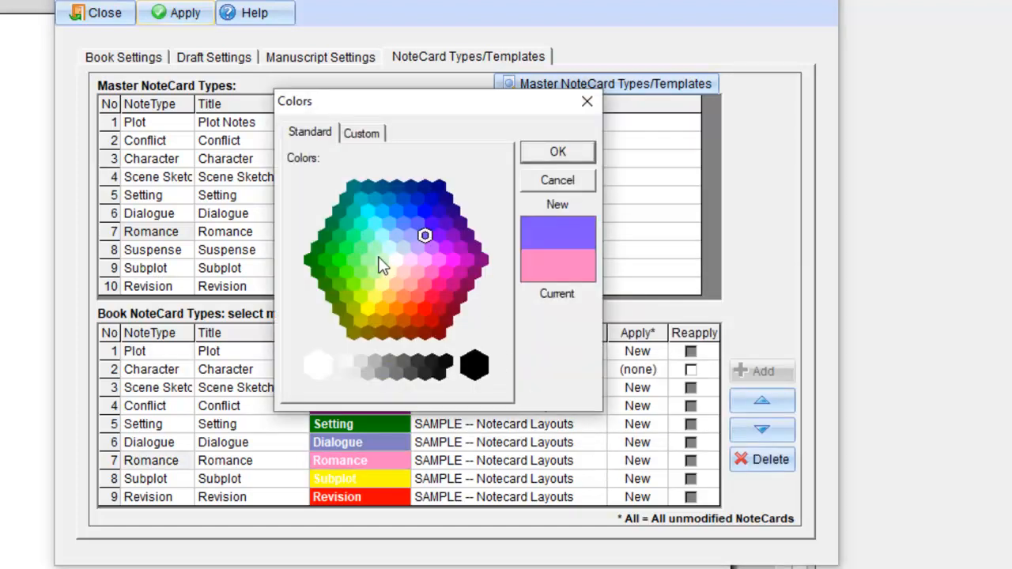
left_click(397, 309)
left_click(403, 319)
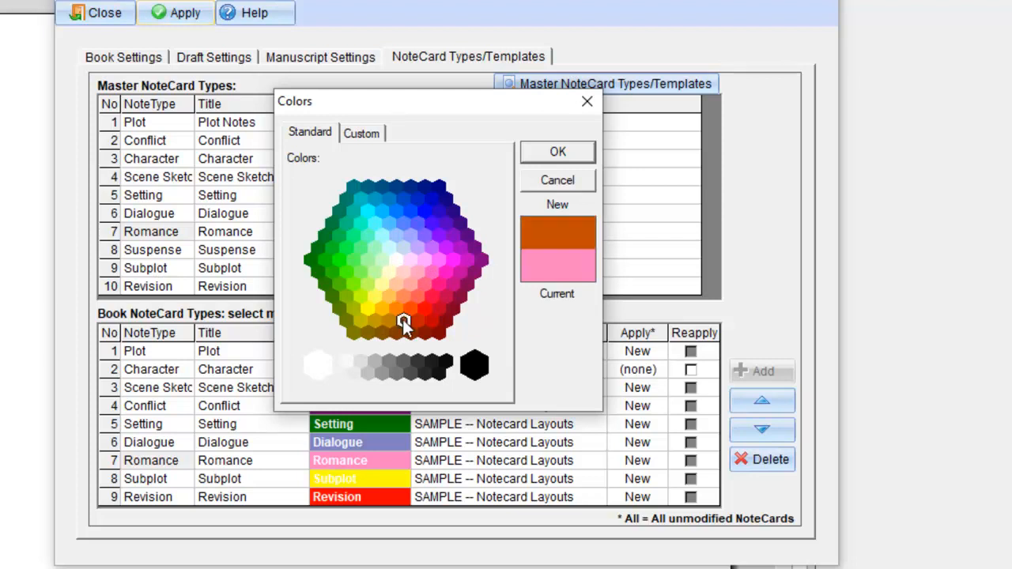
left_click(556, 152)
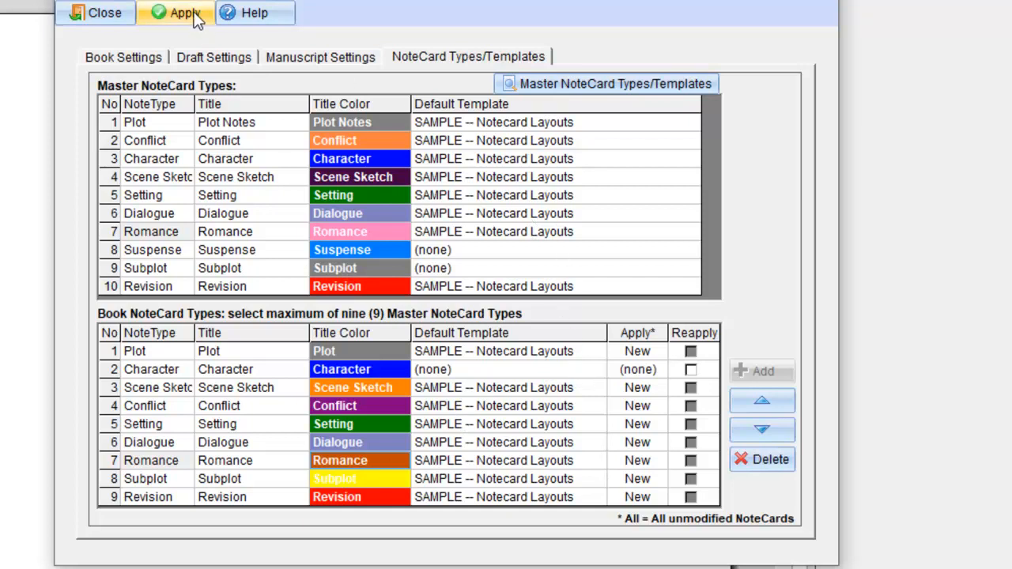
left_click(102, 16)
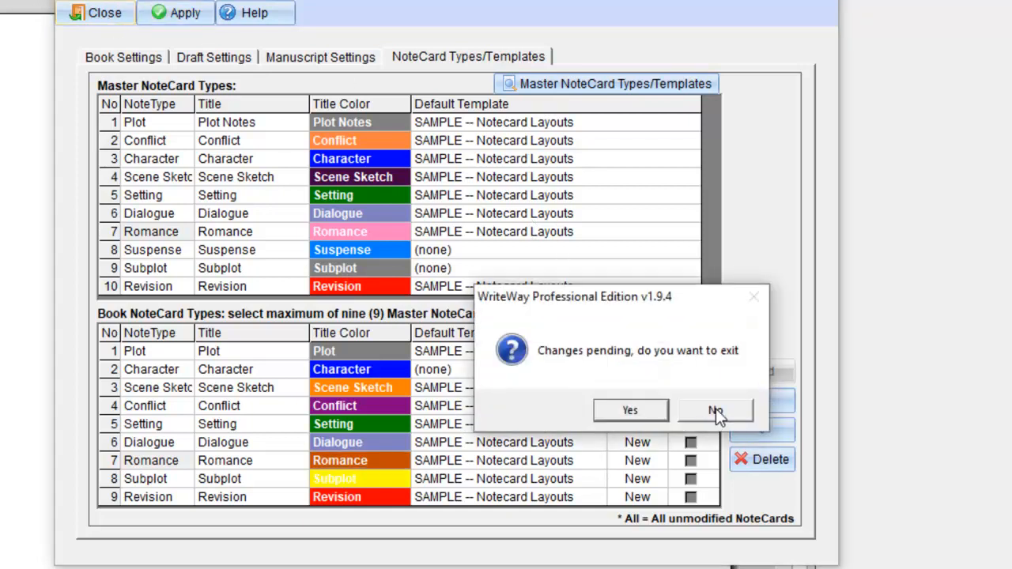
left_click(630, 409)
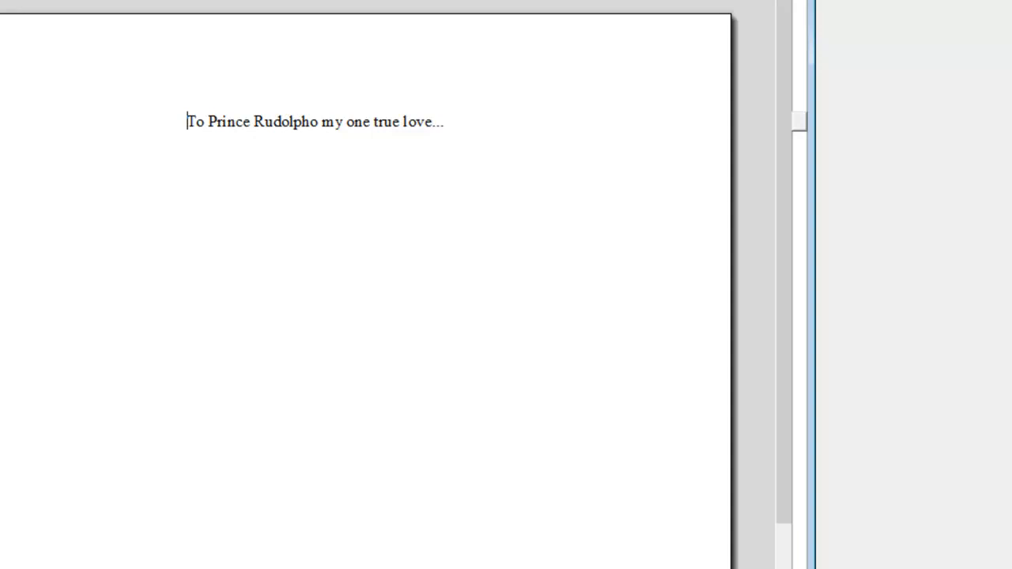
- Turn the "Open to last active Chapter, Scene, etc." option off and back on
left_click(16, 2)
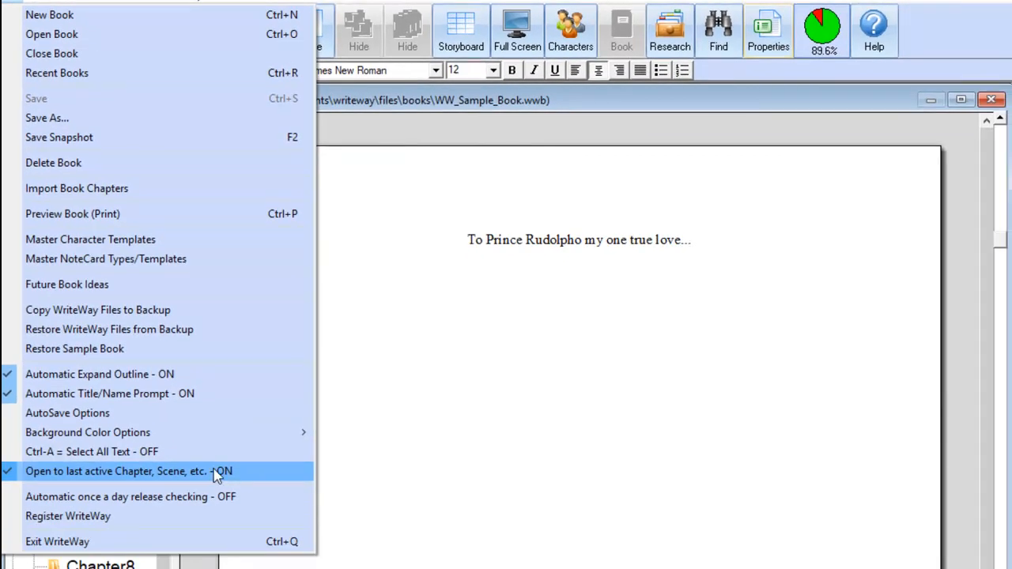
left_click(225, 474)
left_click(960, 491)
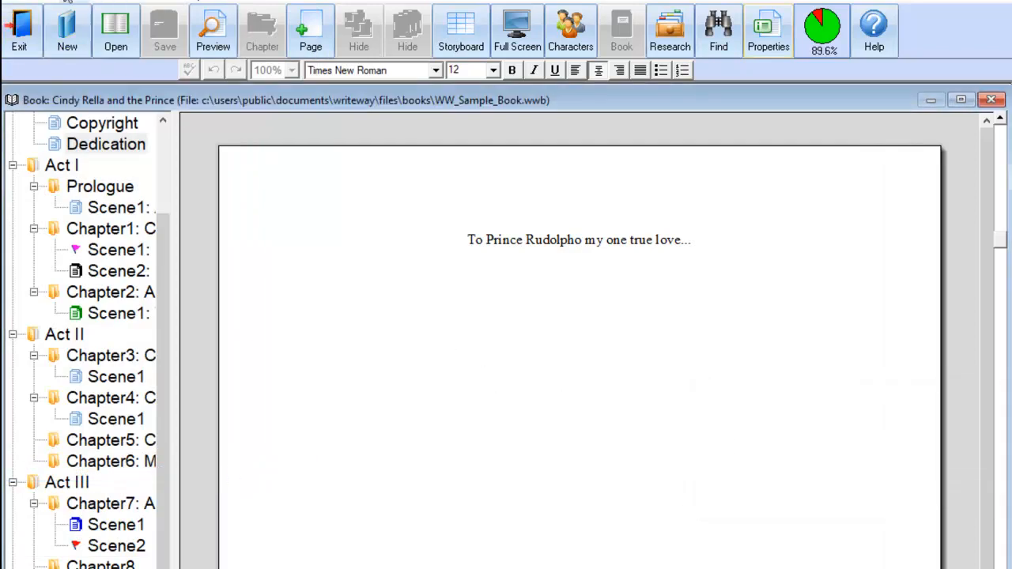
left_click(19, 5)
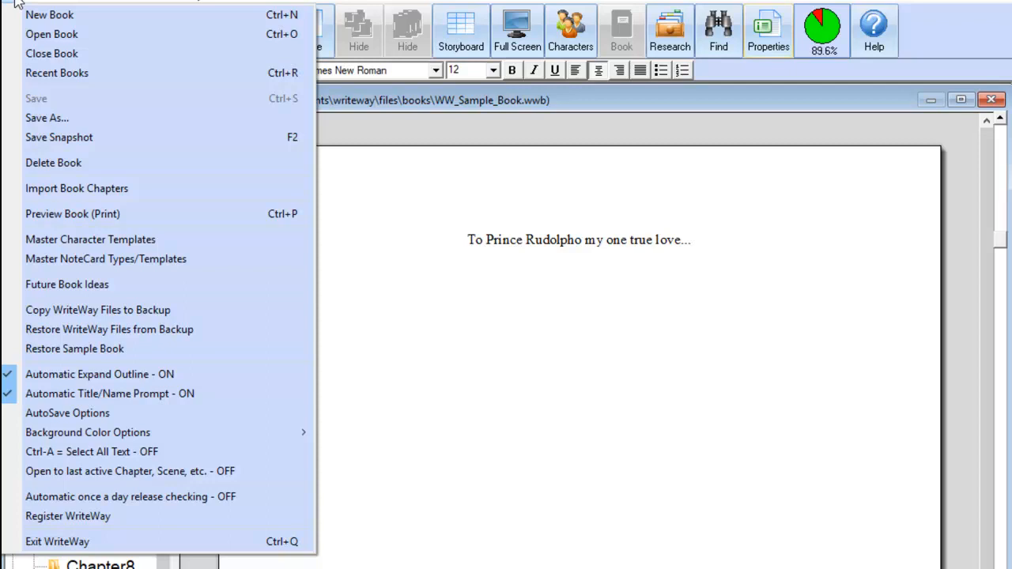
left_click(126, 473)
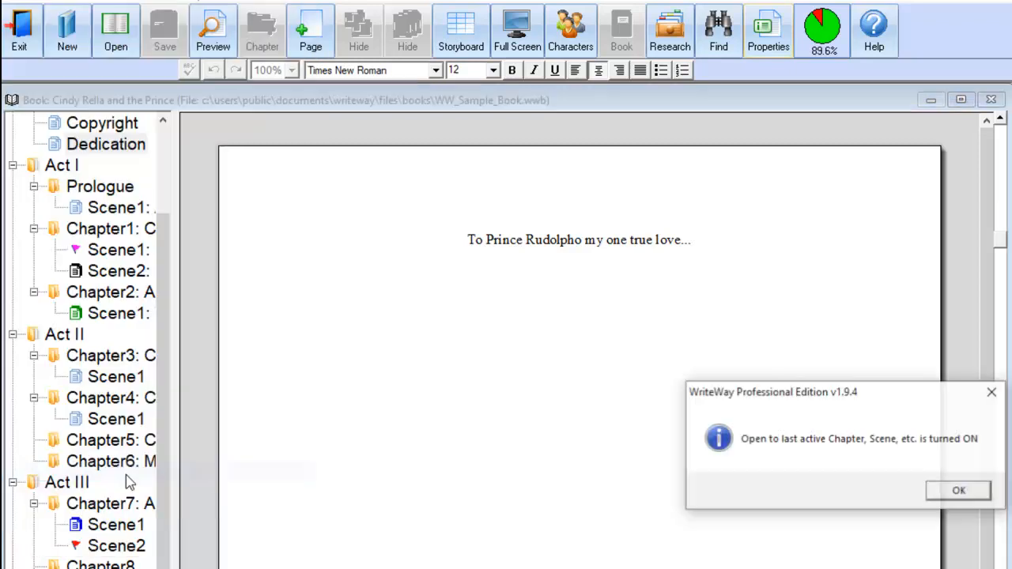
left_click(979, 495)
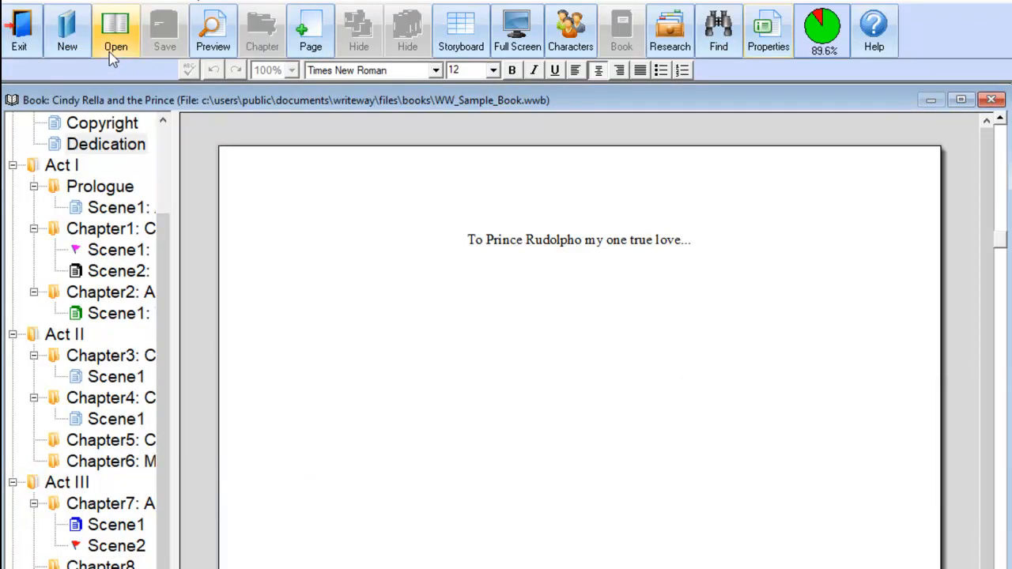
- Look over the file and book commands and set the spelling dictionary to English (UK)
left_click(19, 6)
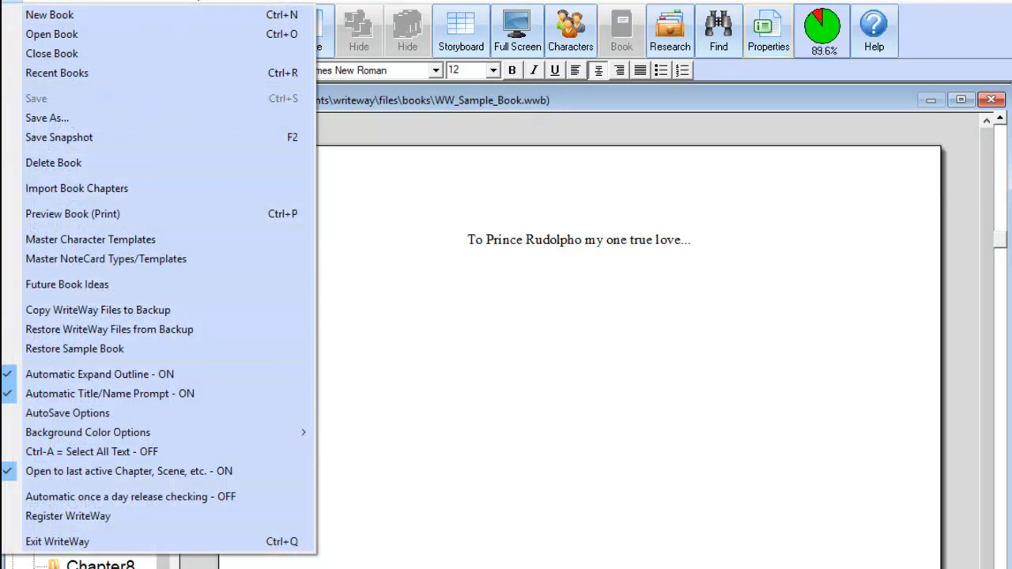
mouse_move(40, 1)
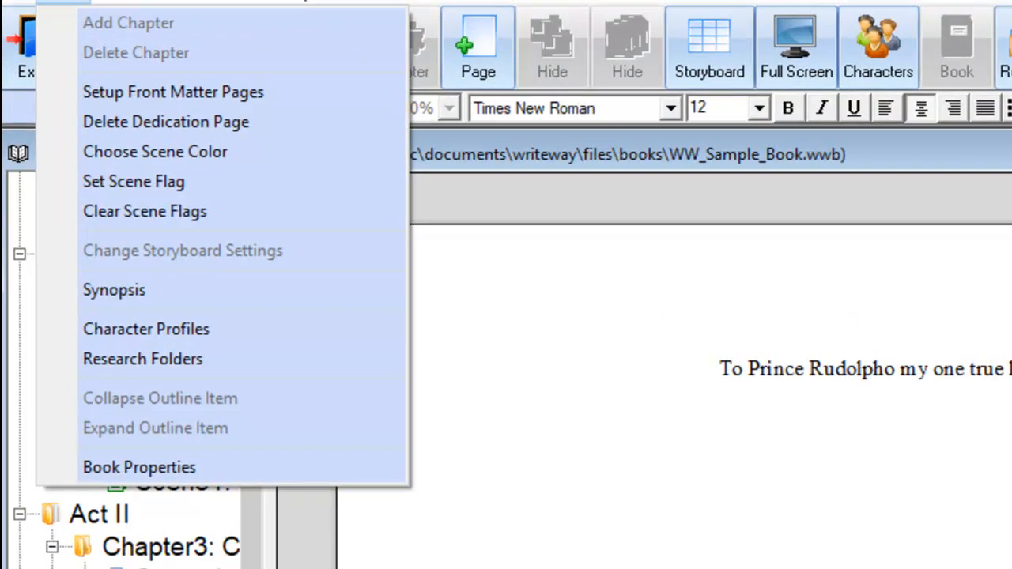
mouse_move(119, 1)
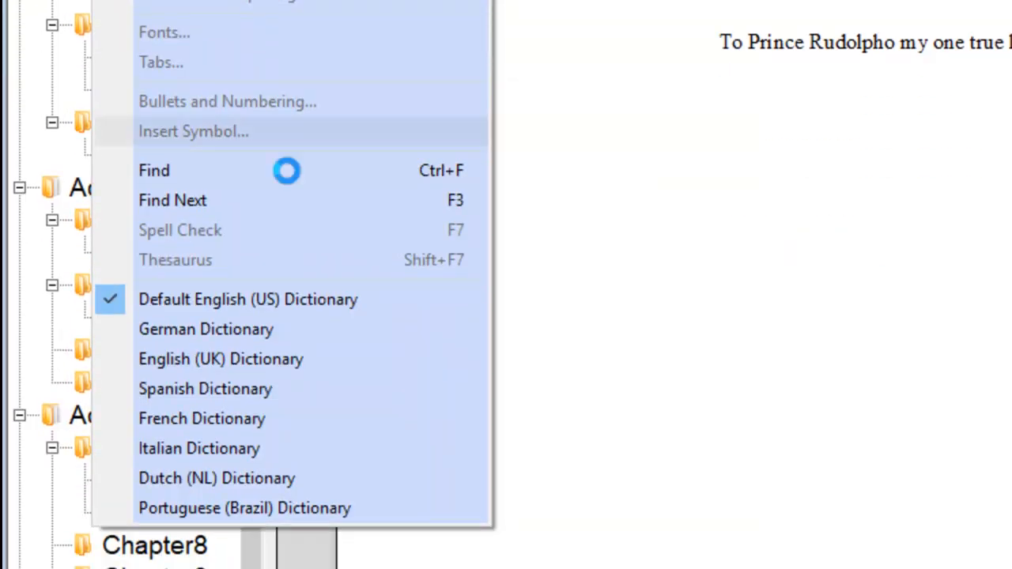
left_click(335, 359)
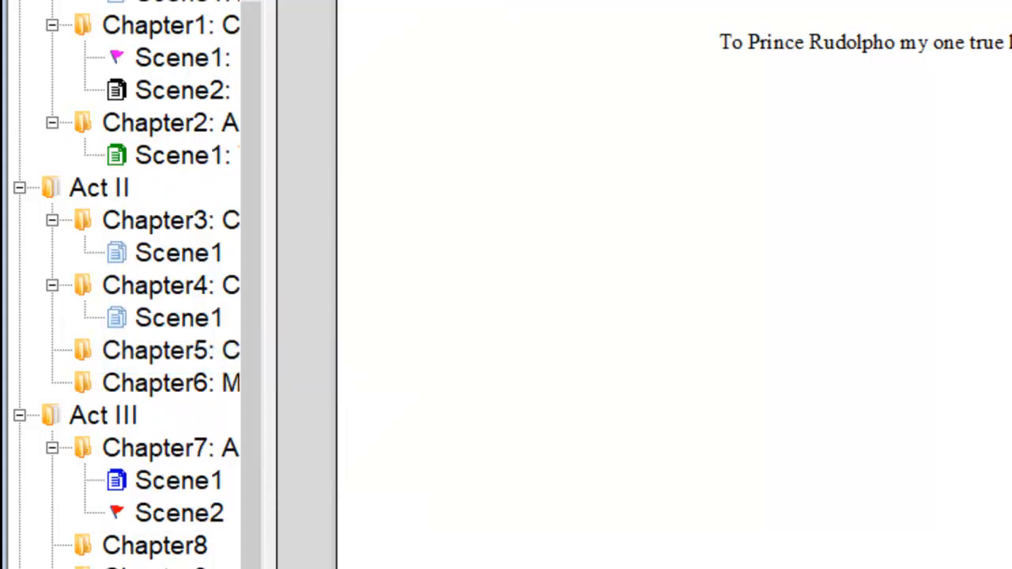
left_click(120, 1)
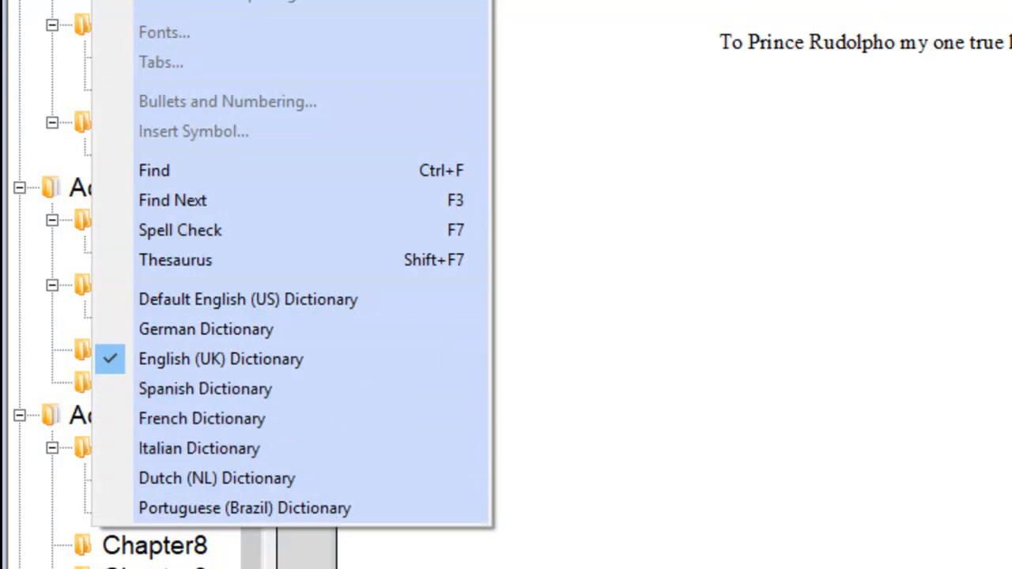
key("Escape")
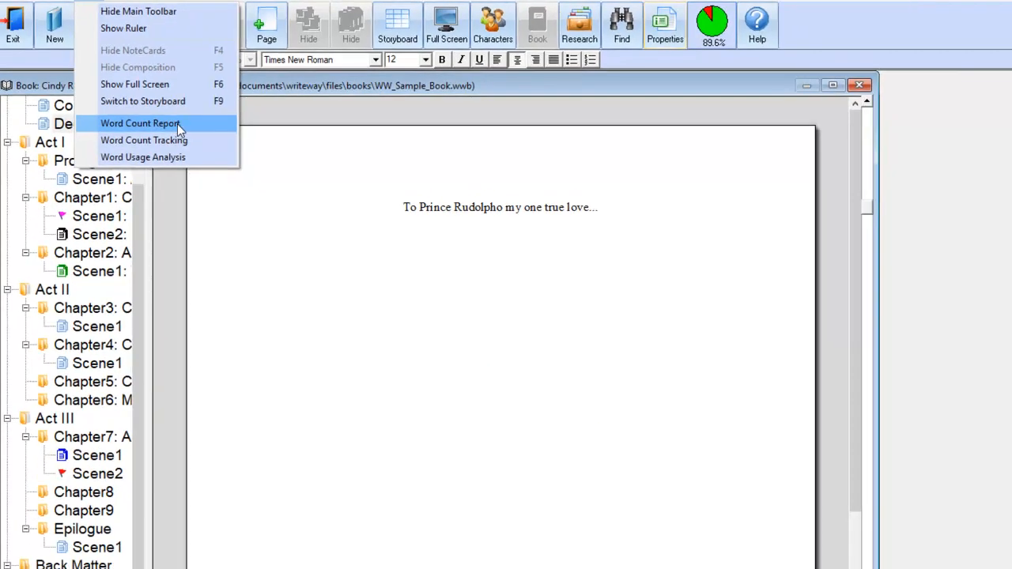
- Show the Word Count Report for the Cindy Rella and the Prince book
left_click(178, 123)
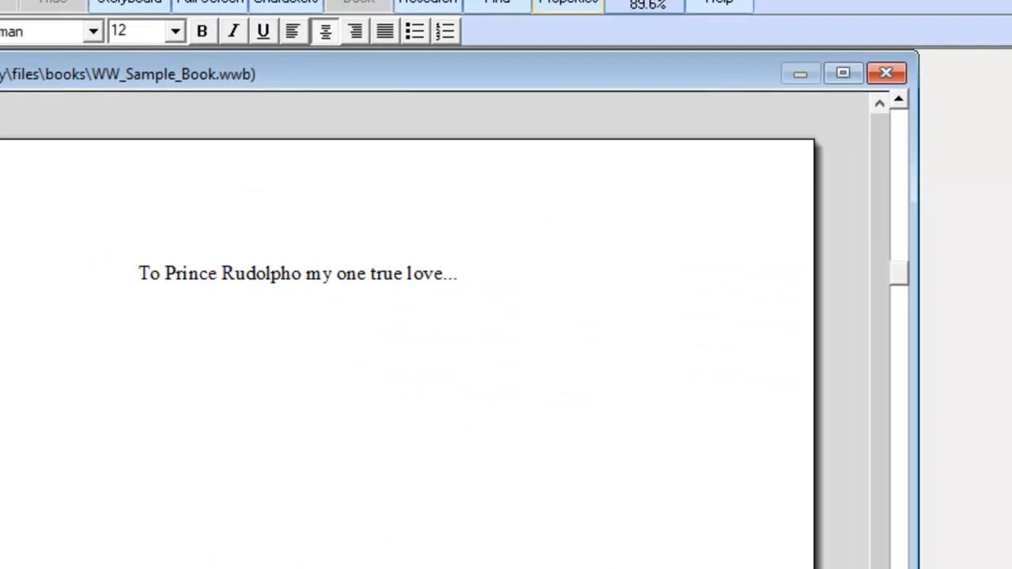
- Preview the Word Usage Analysis of the whole book for words used more than 3 and less than 11 times, and close it
left_click(123, 2)
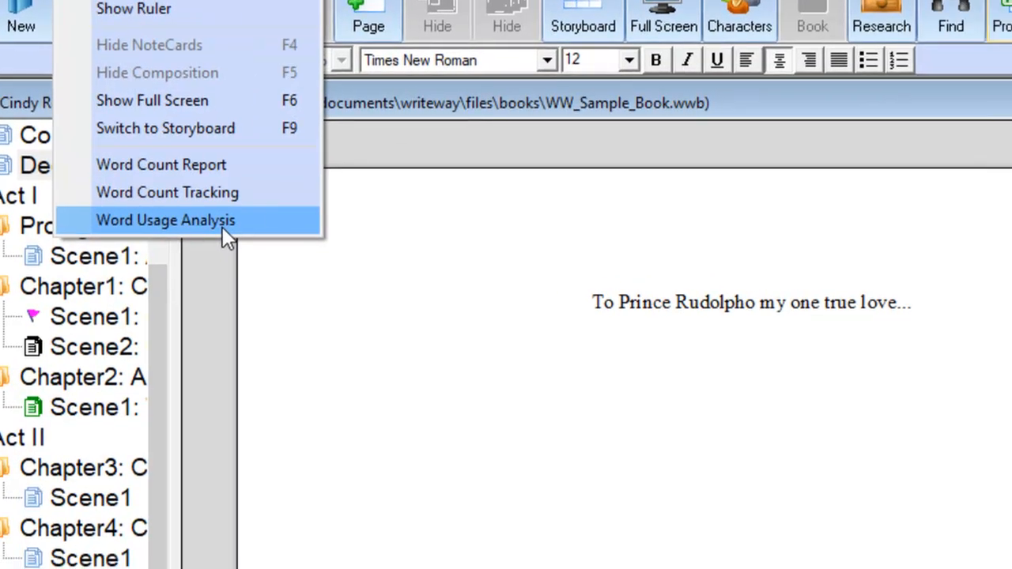
left_click(297, 242)
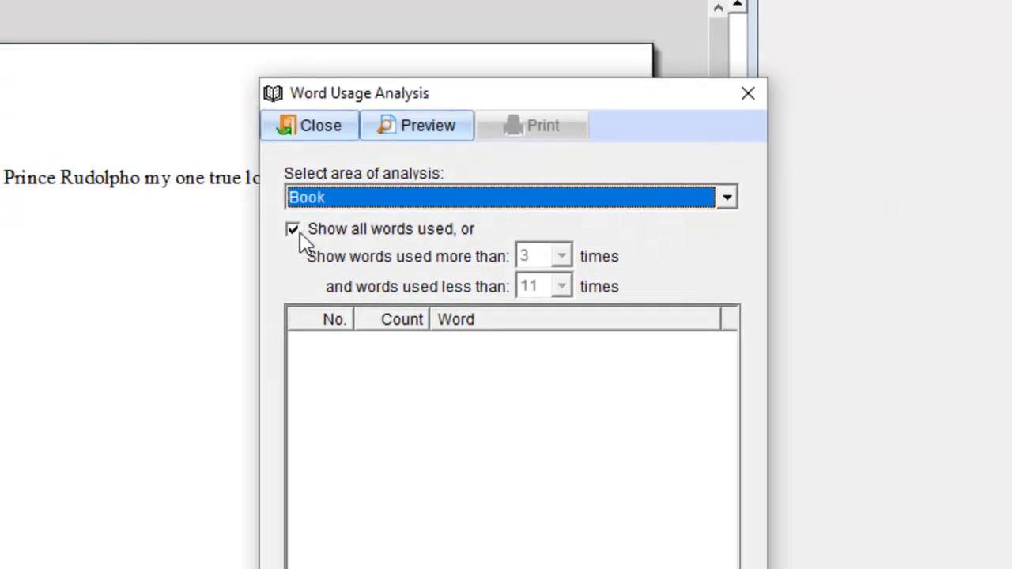
left_click(370, 234)
left_click(418, 124)
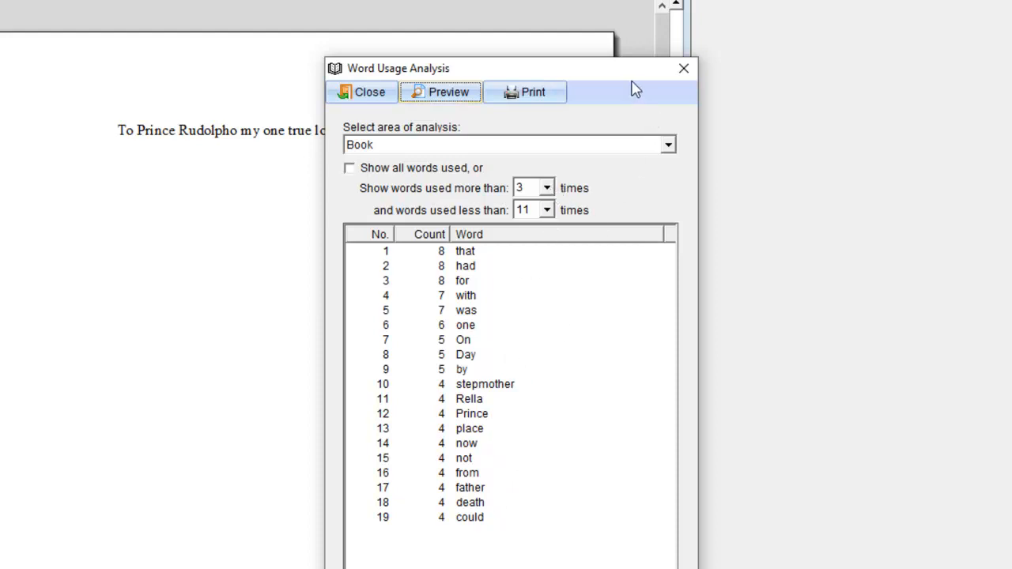
left_click(685, 70)
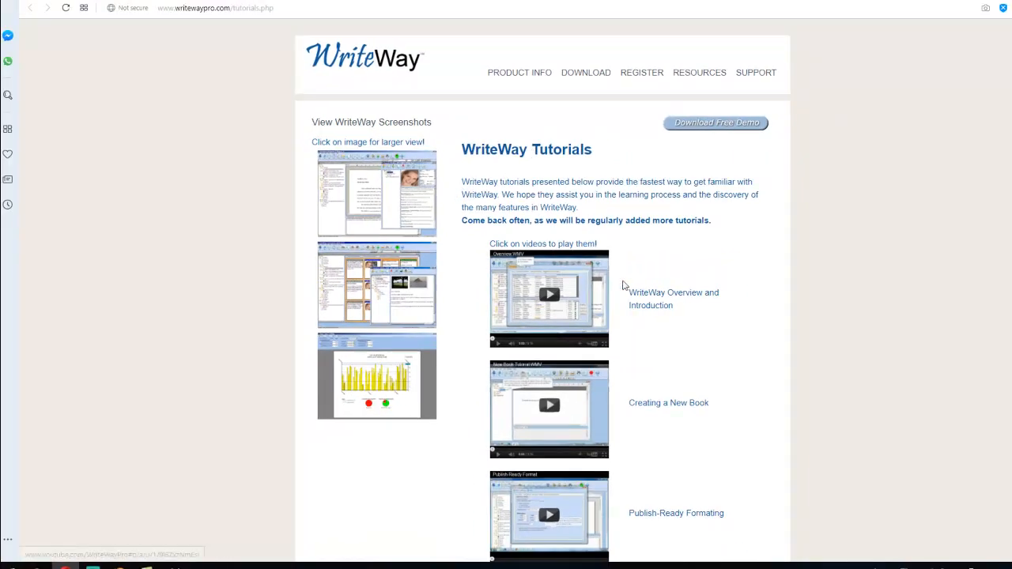
- In the web browser, try to open the WriteWay overview video, return to the WriteWay Tutorials page and look over the listed tutorials
left_click(551, 295)
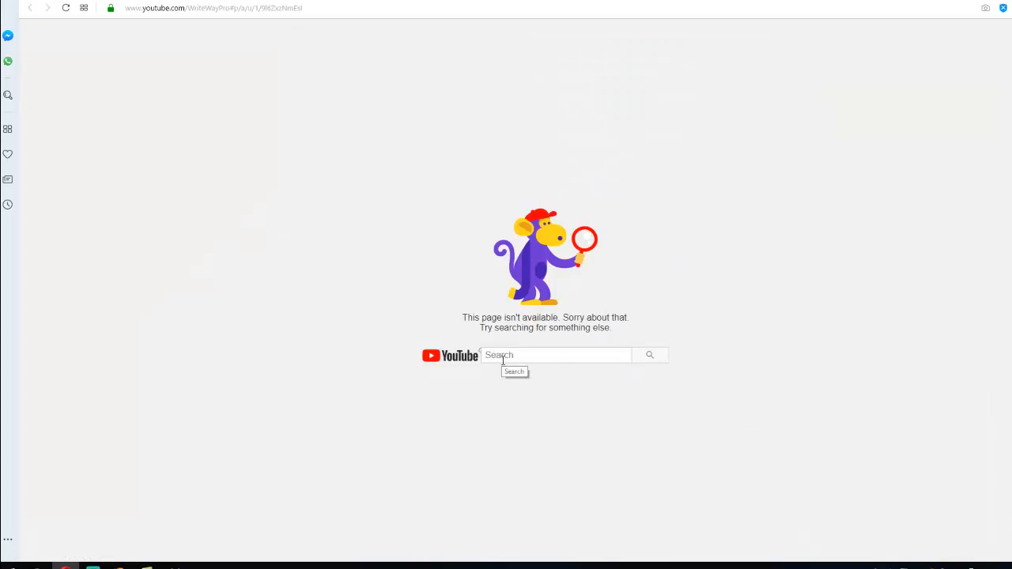
left_click(352, 1)
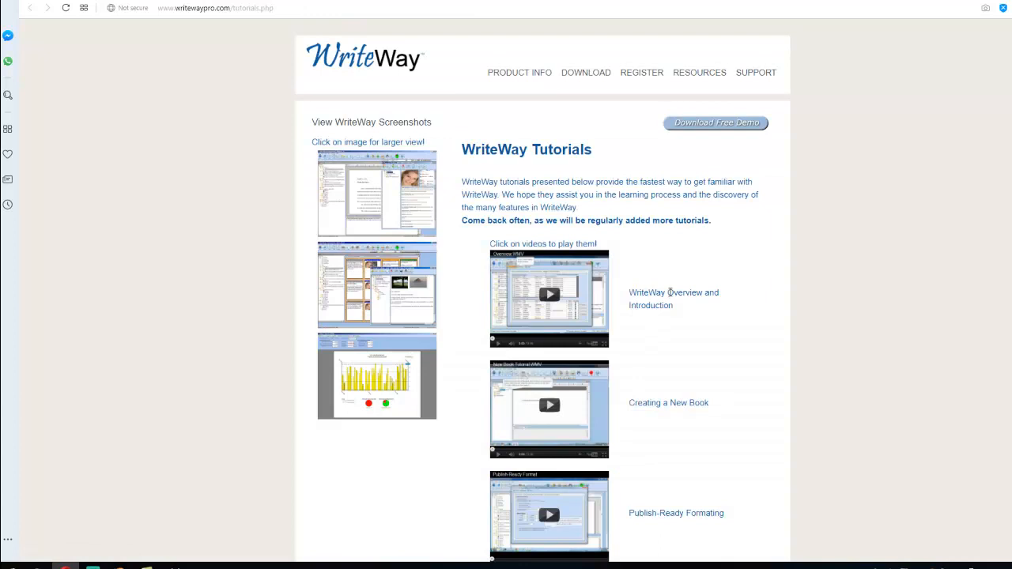
scroll(680, 285, "down", 3)
scroll(678, 287, "up", 3)
- Open the WriteWay Help PDF from the website's download page and save it as WriteWay_Help.pdf
left_click(591, 76)
scroll(661, 478, "down", 3)
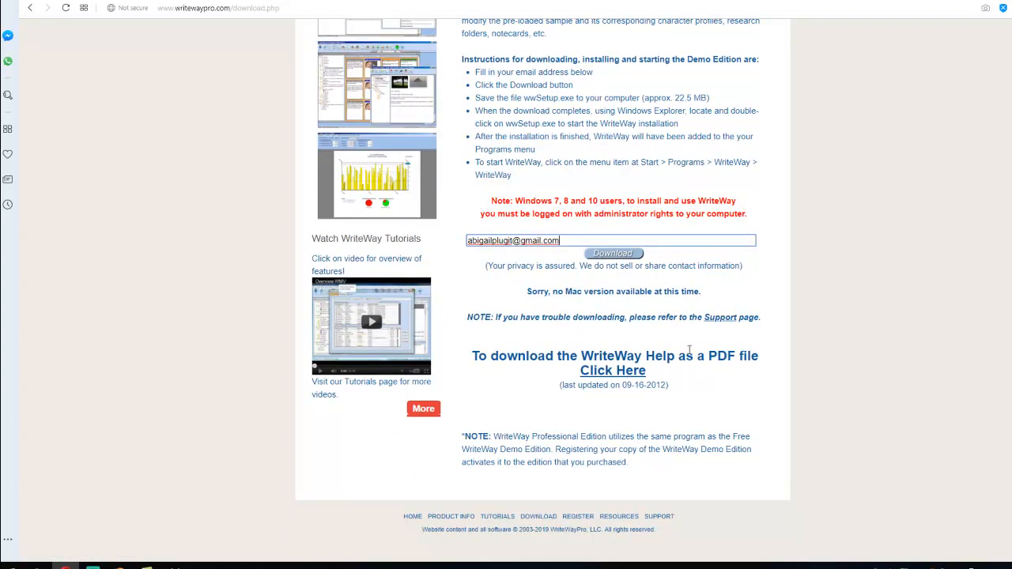
left_click(610, 375)
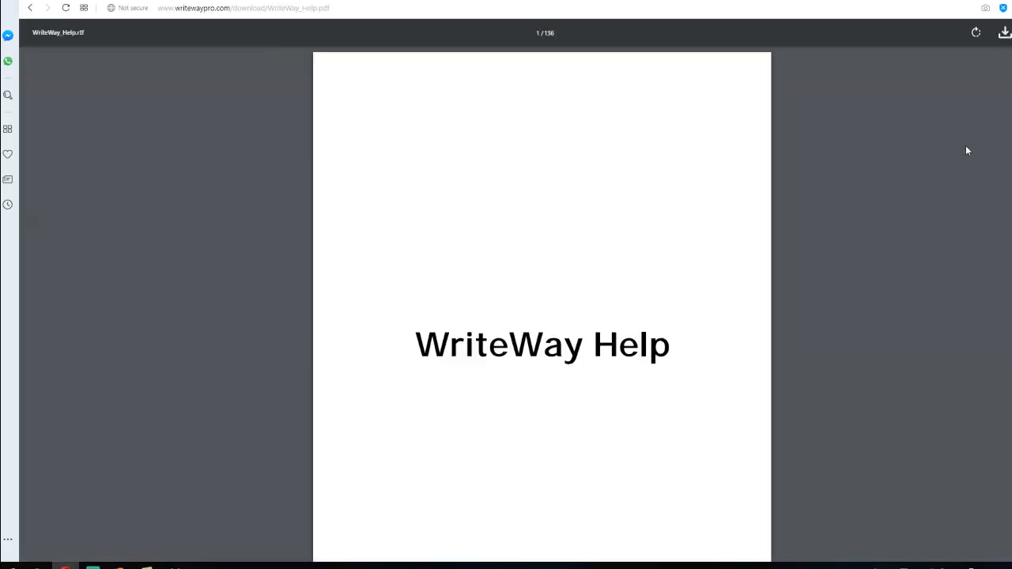
left_click(1005, 33)
left_click(442, 263)
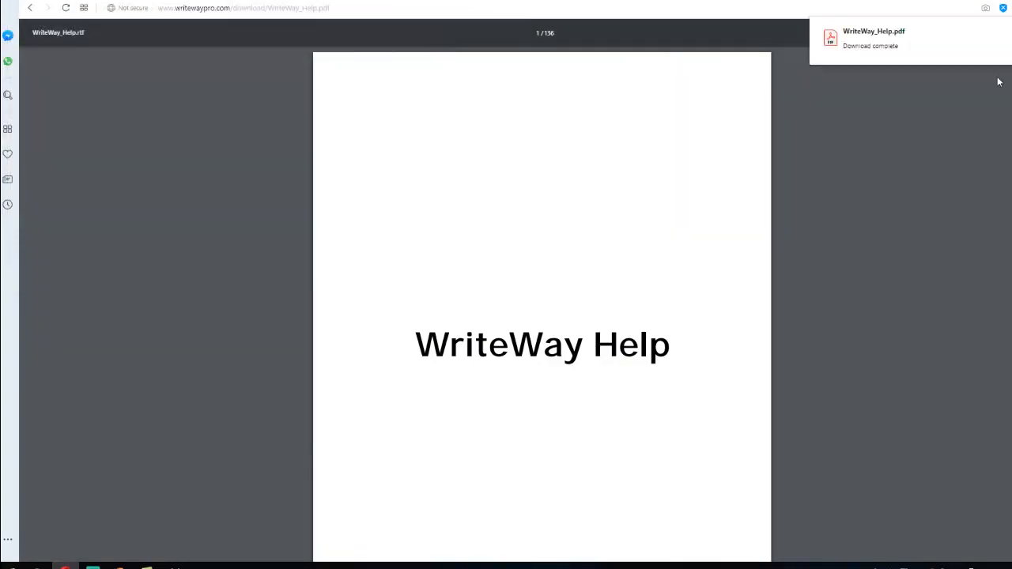